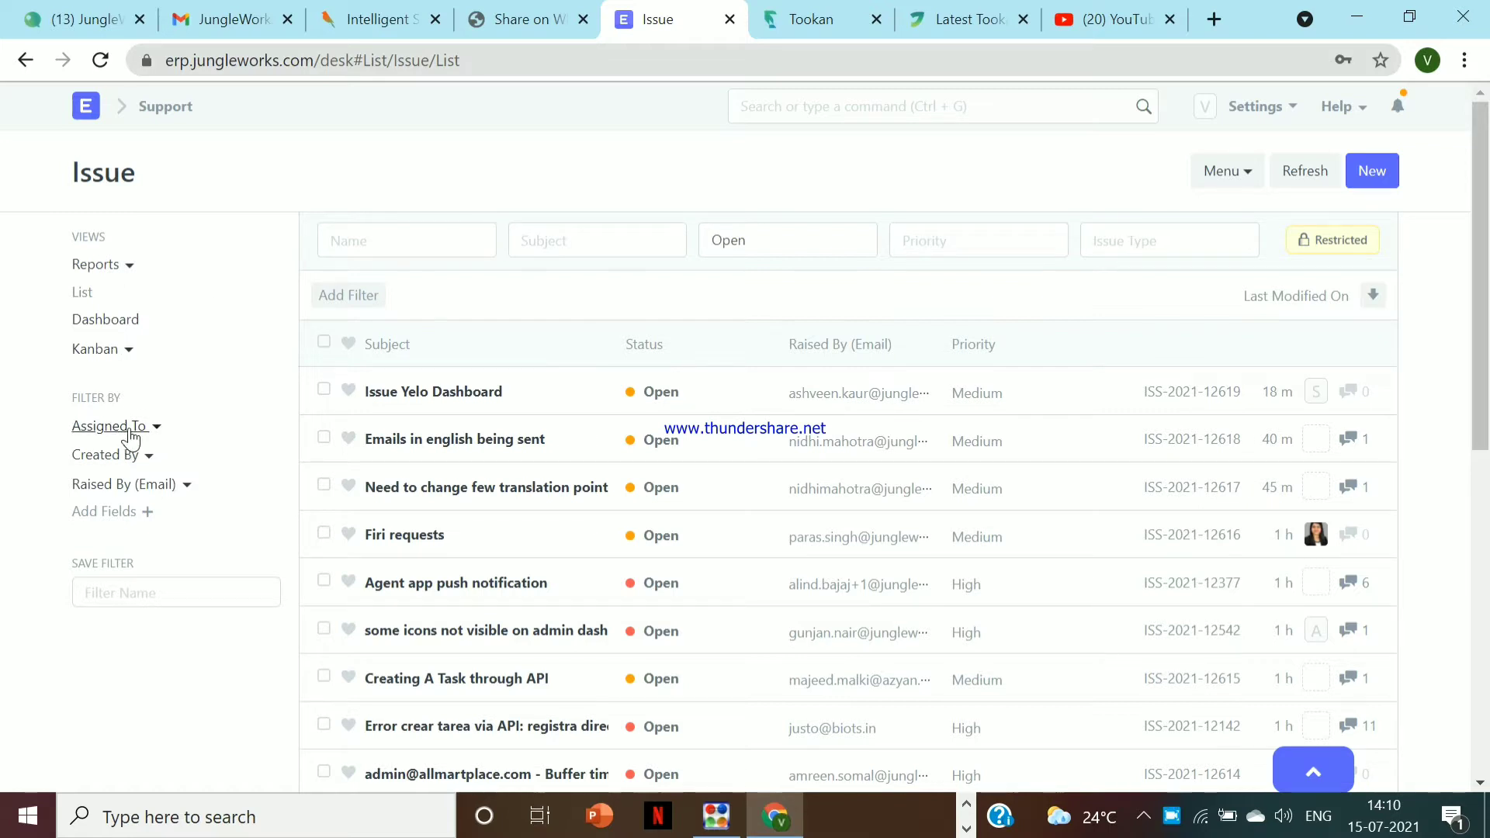
Start a new issue titled 'tookan task' and create a new customer named after the requester's e-mail
left_click(1362, 177)
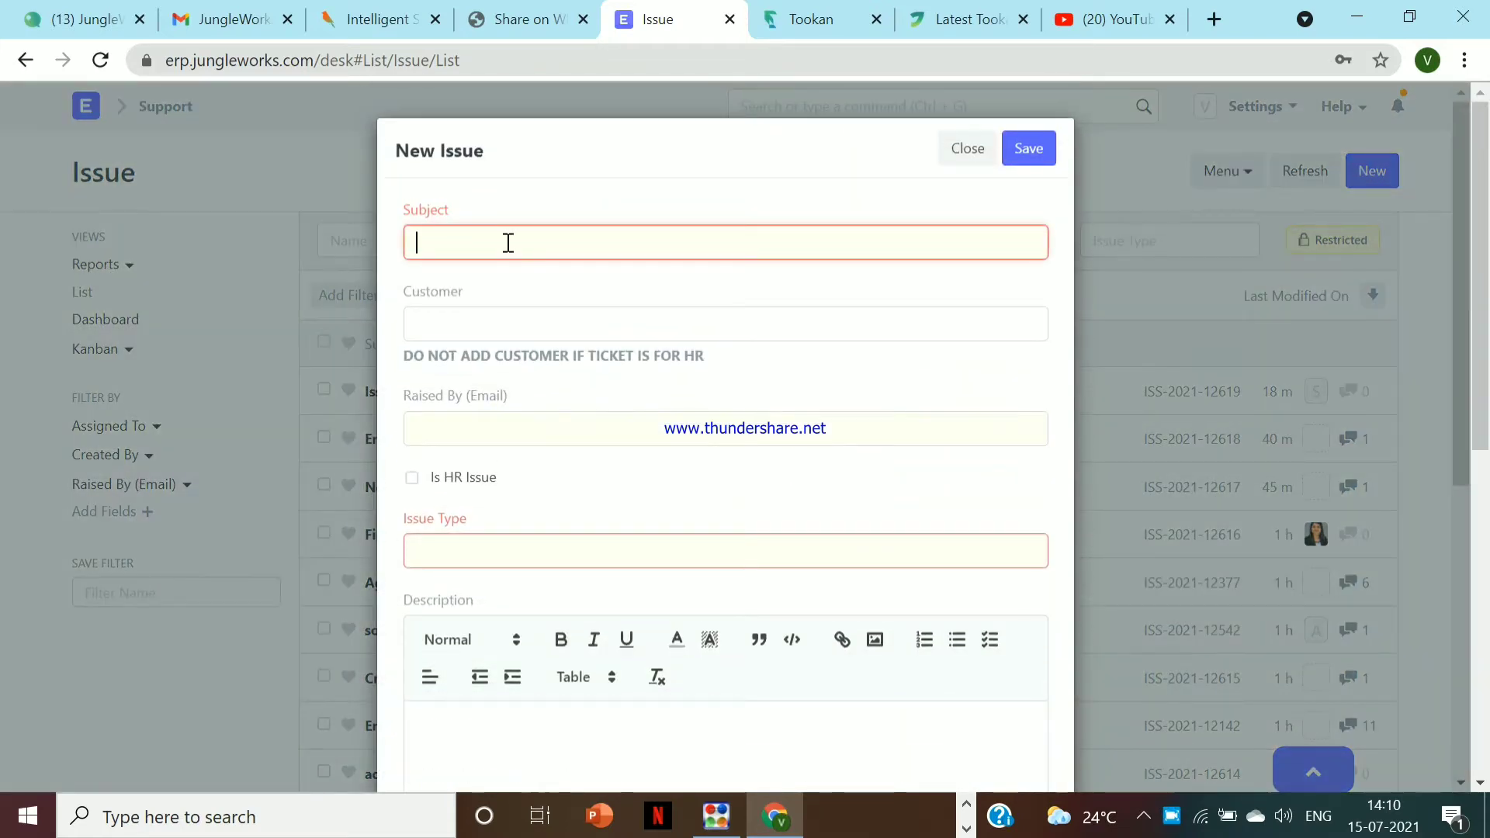
type("too")
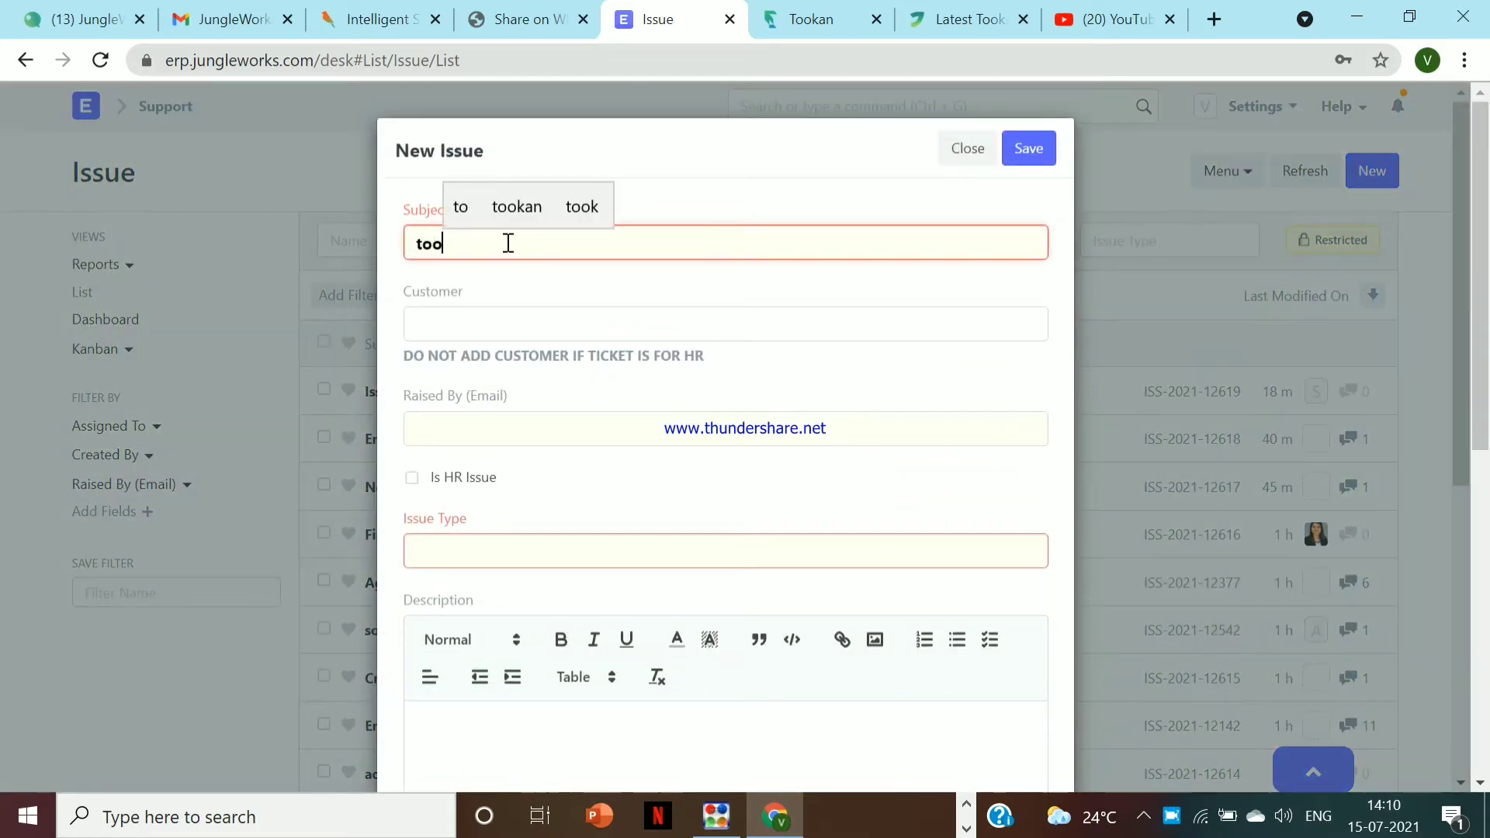
type("kan task")
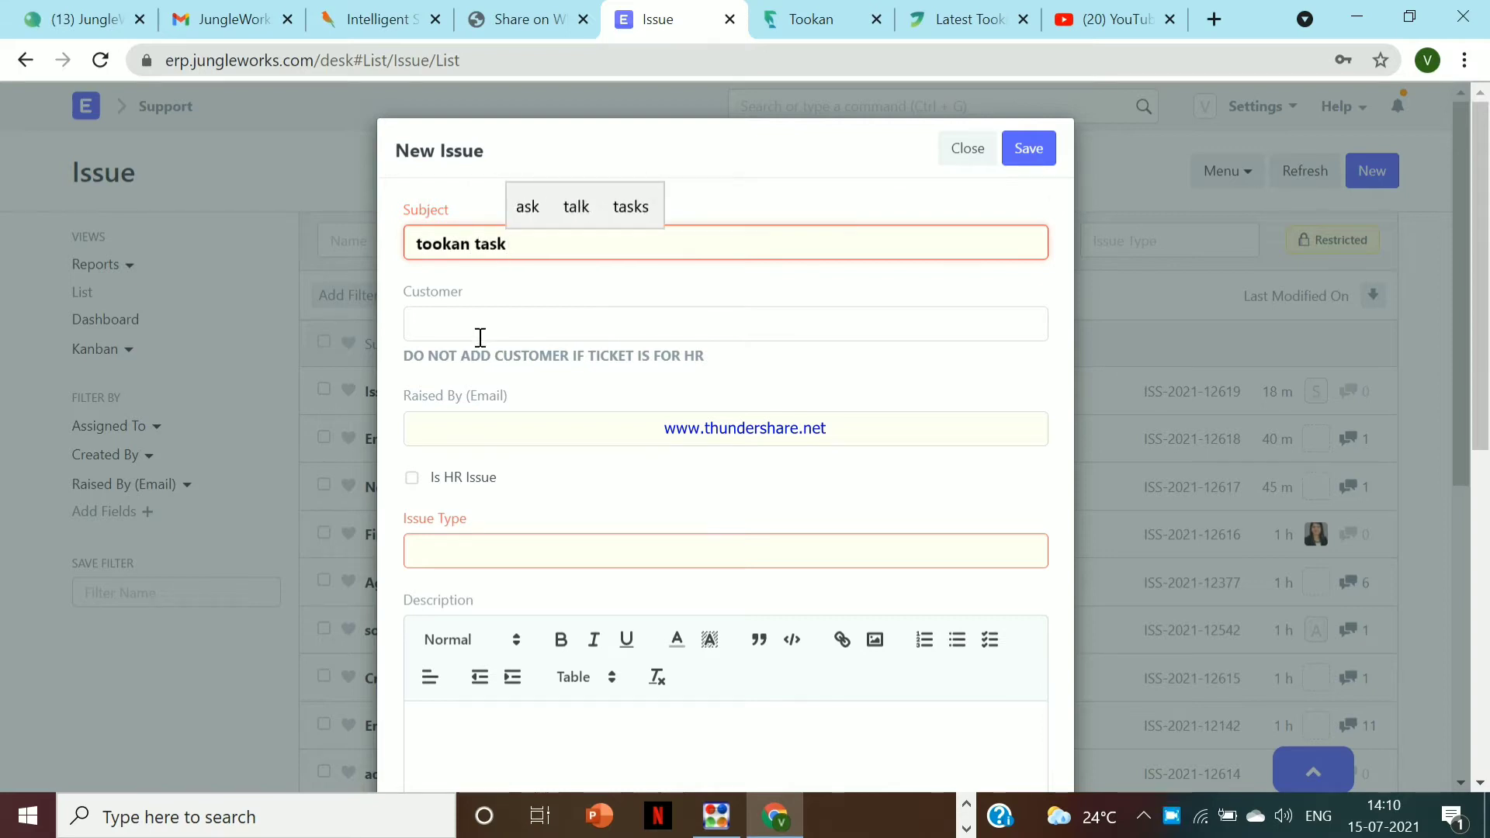
left_click(464, 330)
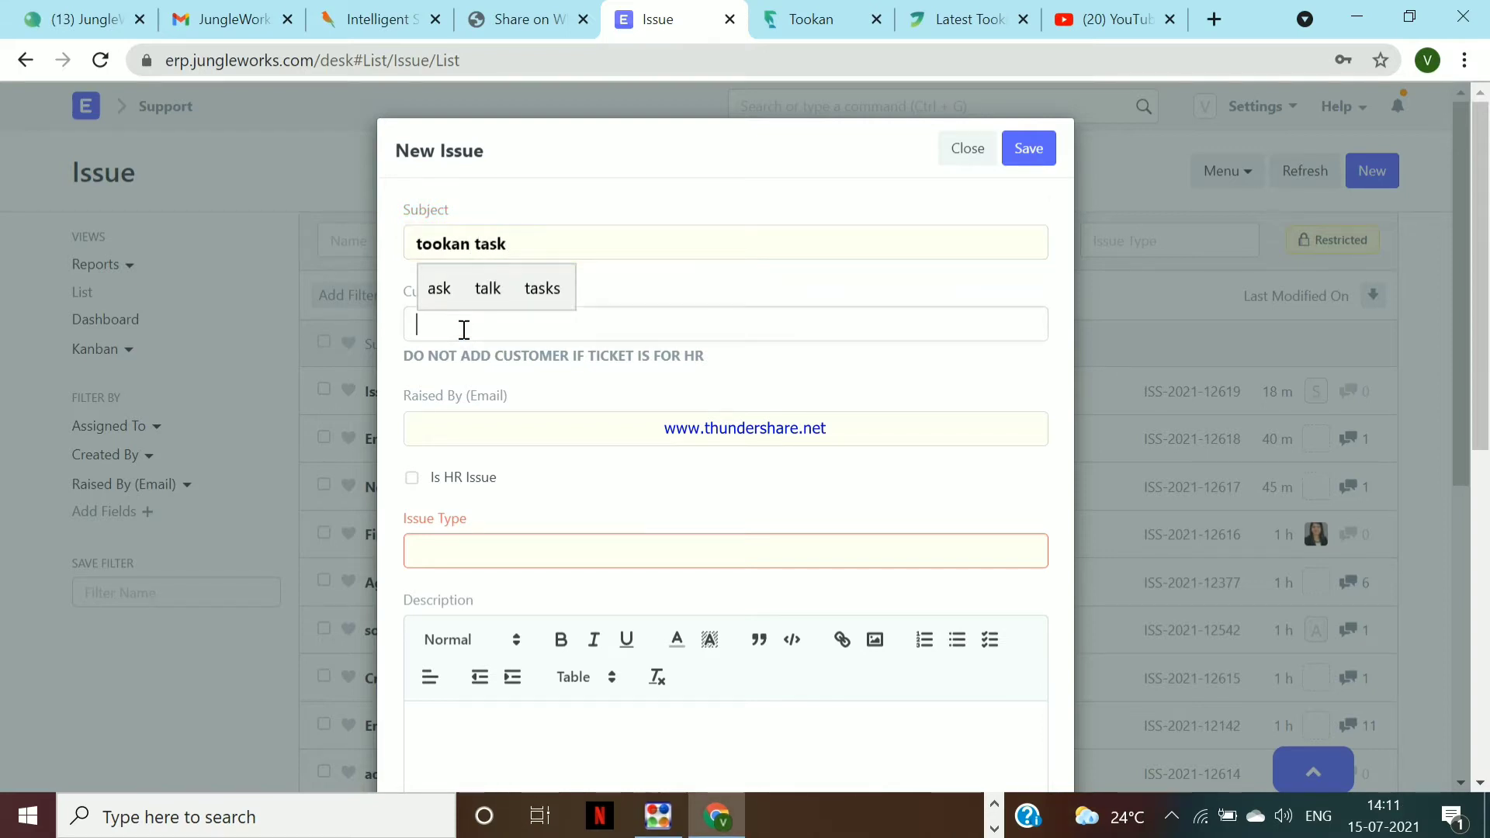
type("vee")
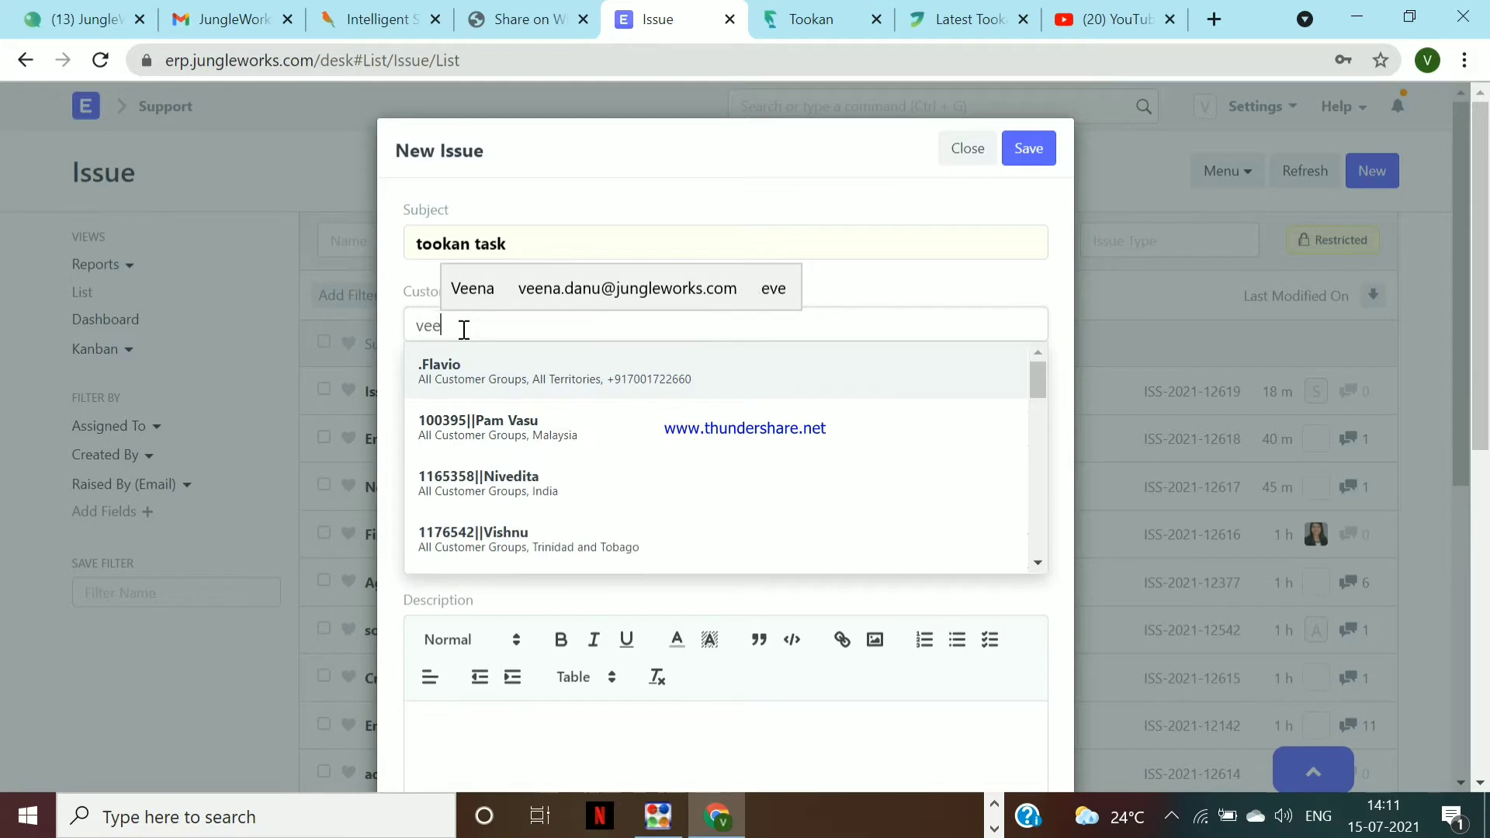
type("a@")
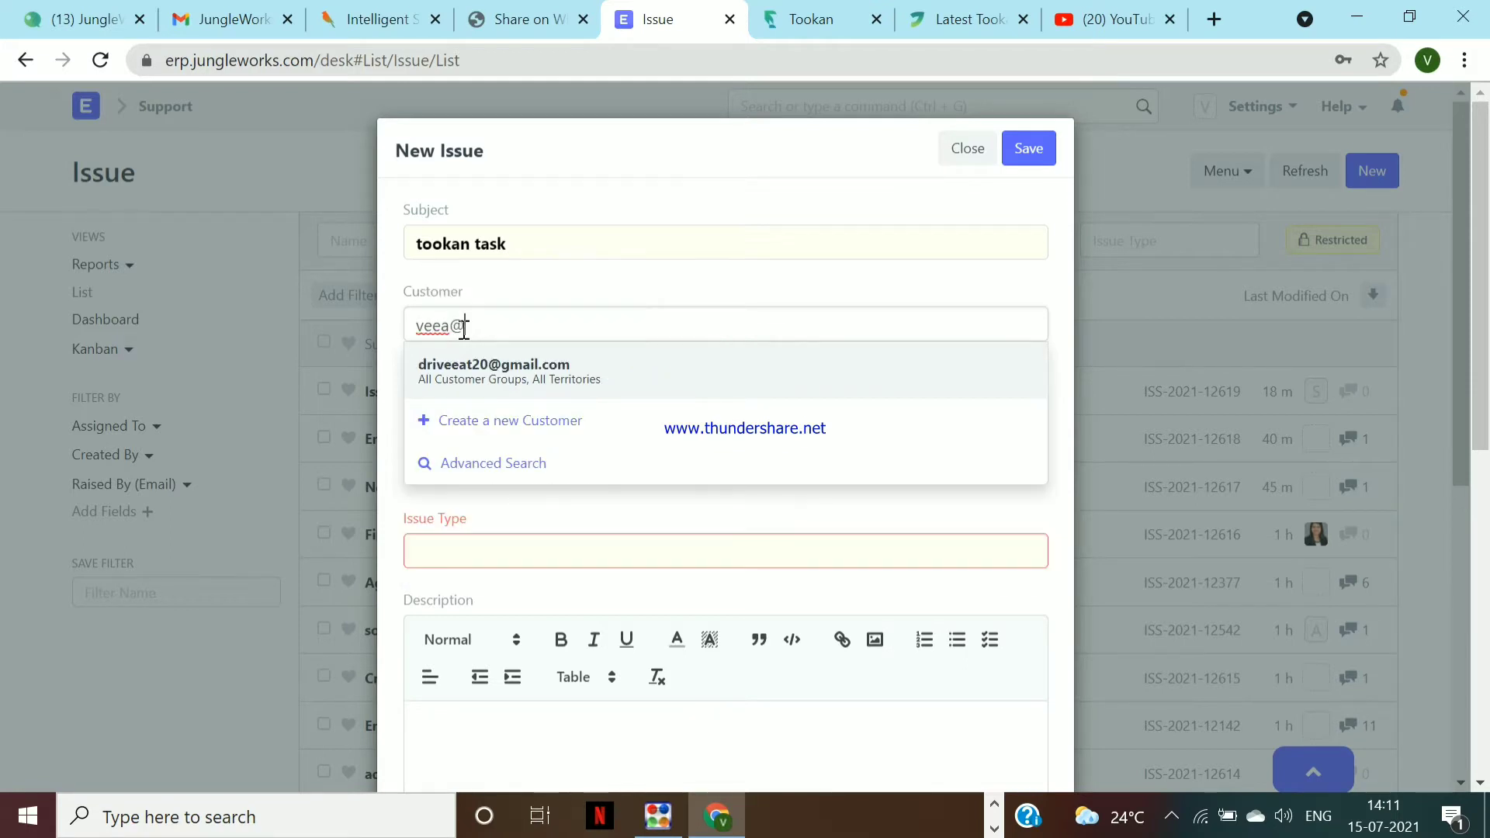
type("test.com")
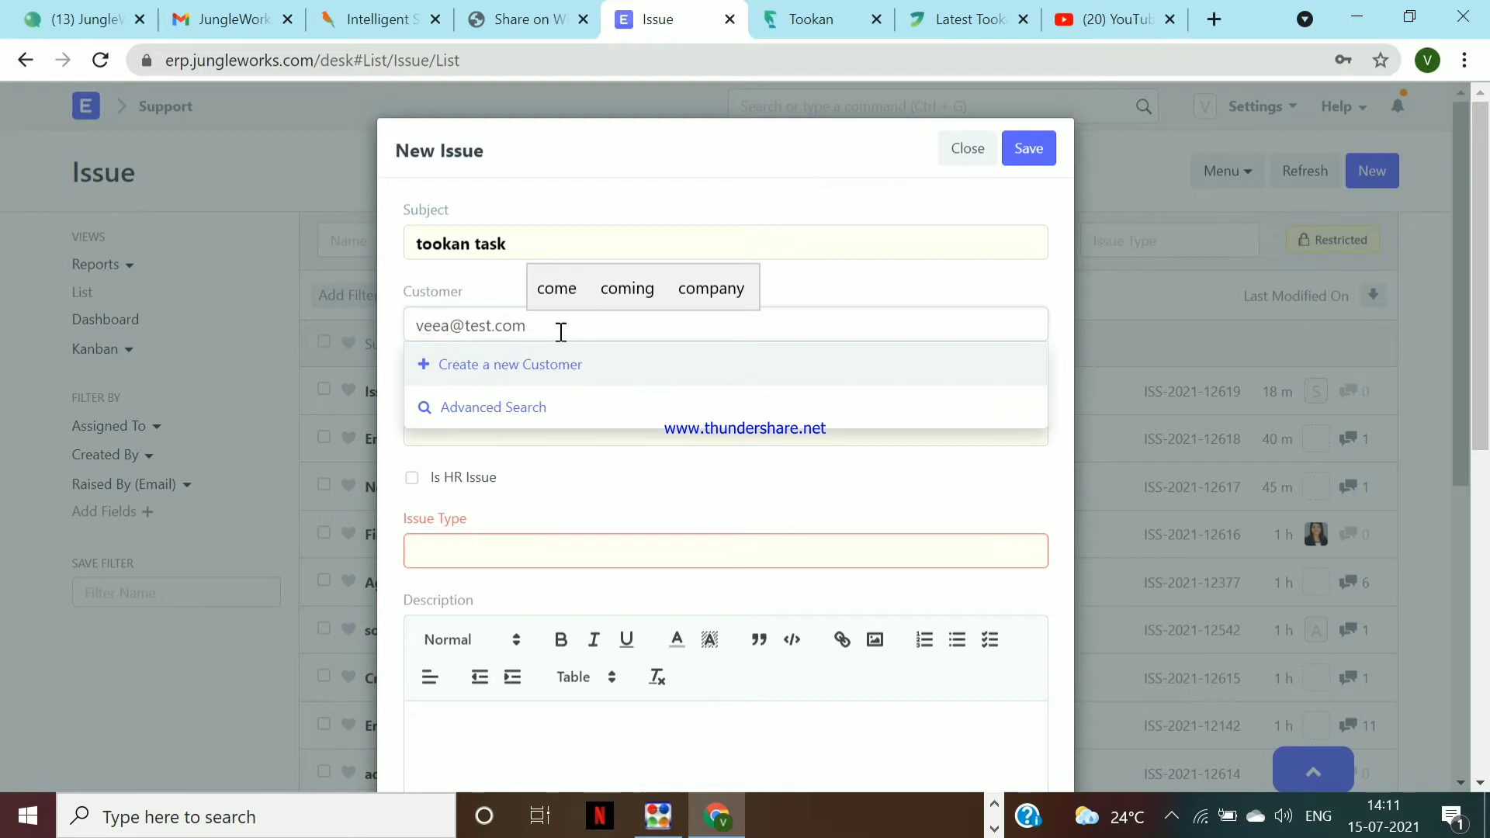
left_click(547, 366)
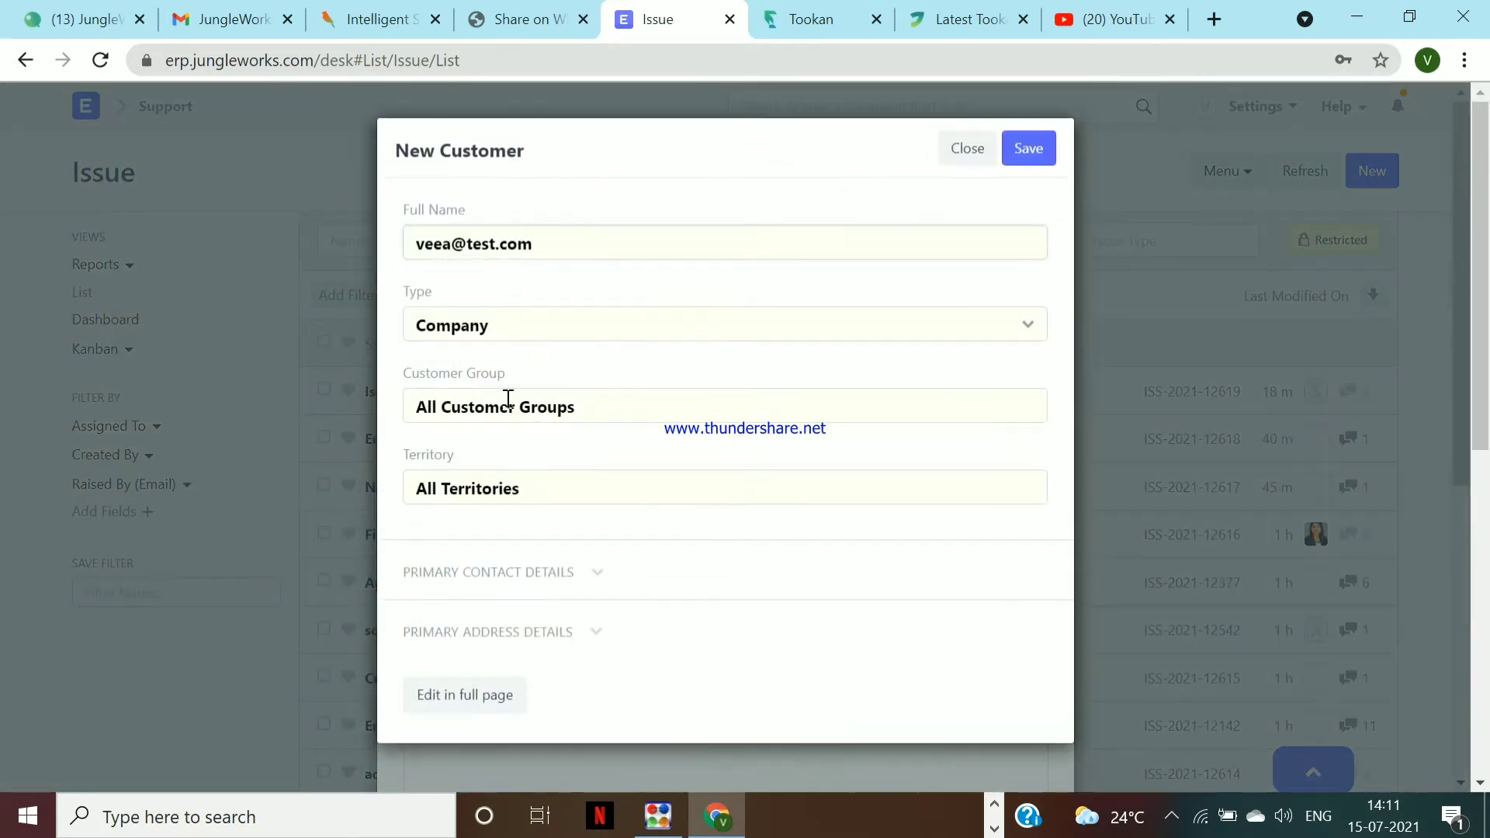
left_click(1019, 163)
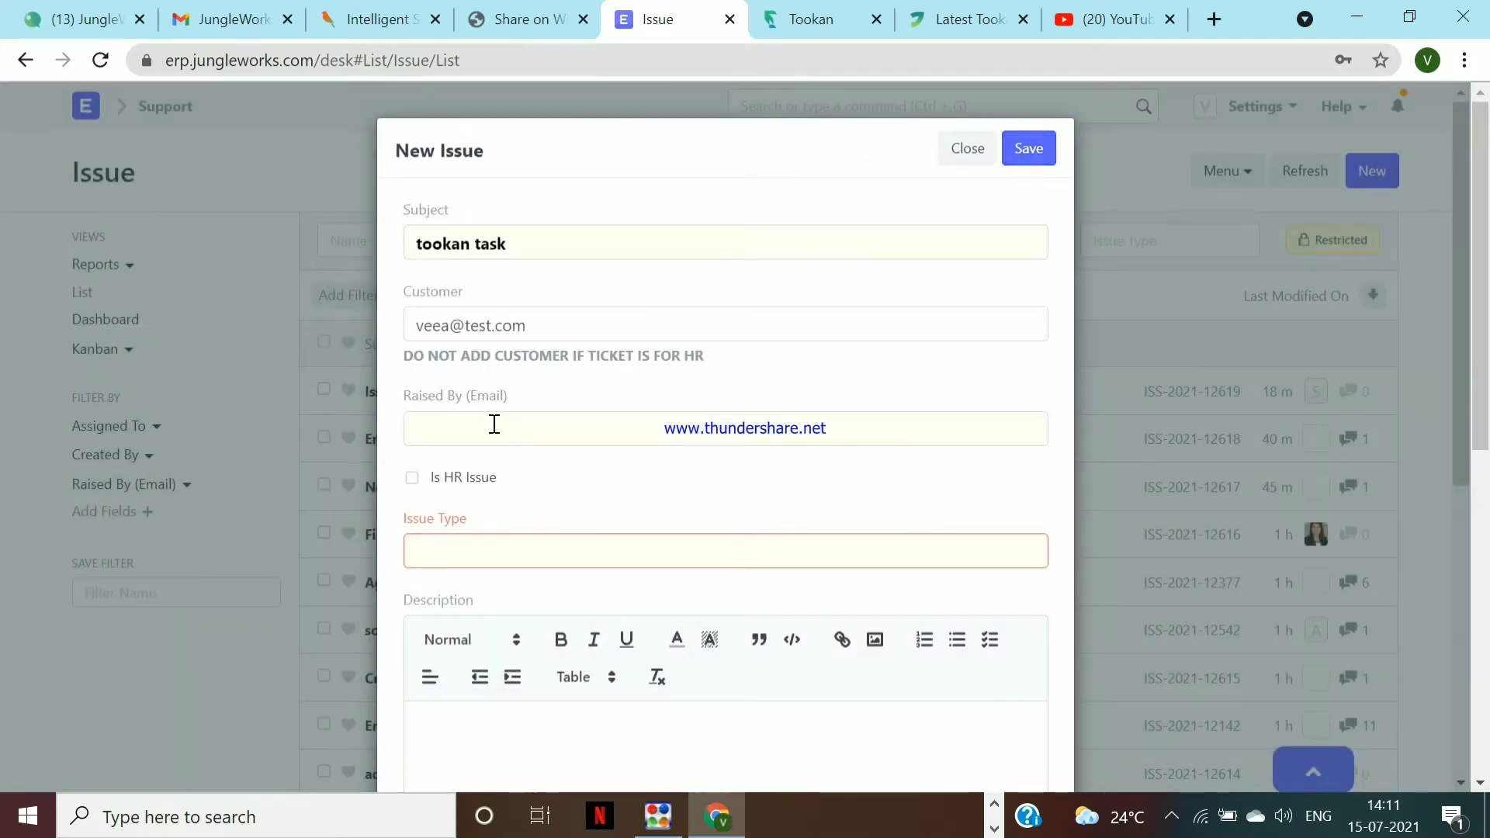
Fill Raised By (Email) with the requester's address from the suggestions
left_click(493, 424)
type("veena")
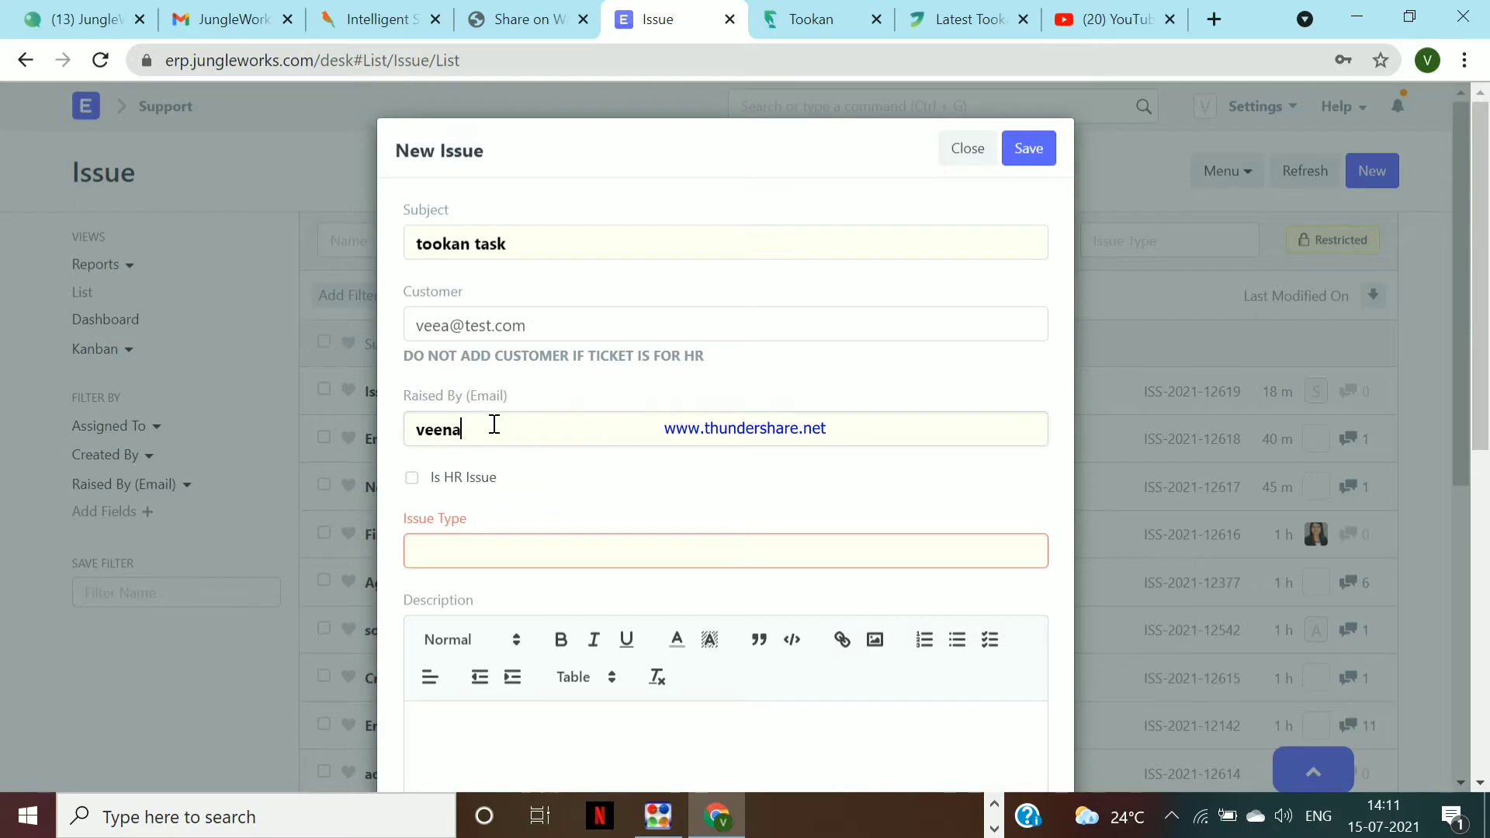
left_click(644, 404)
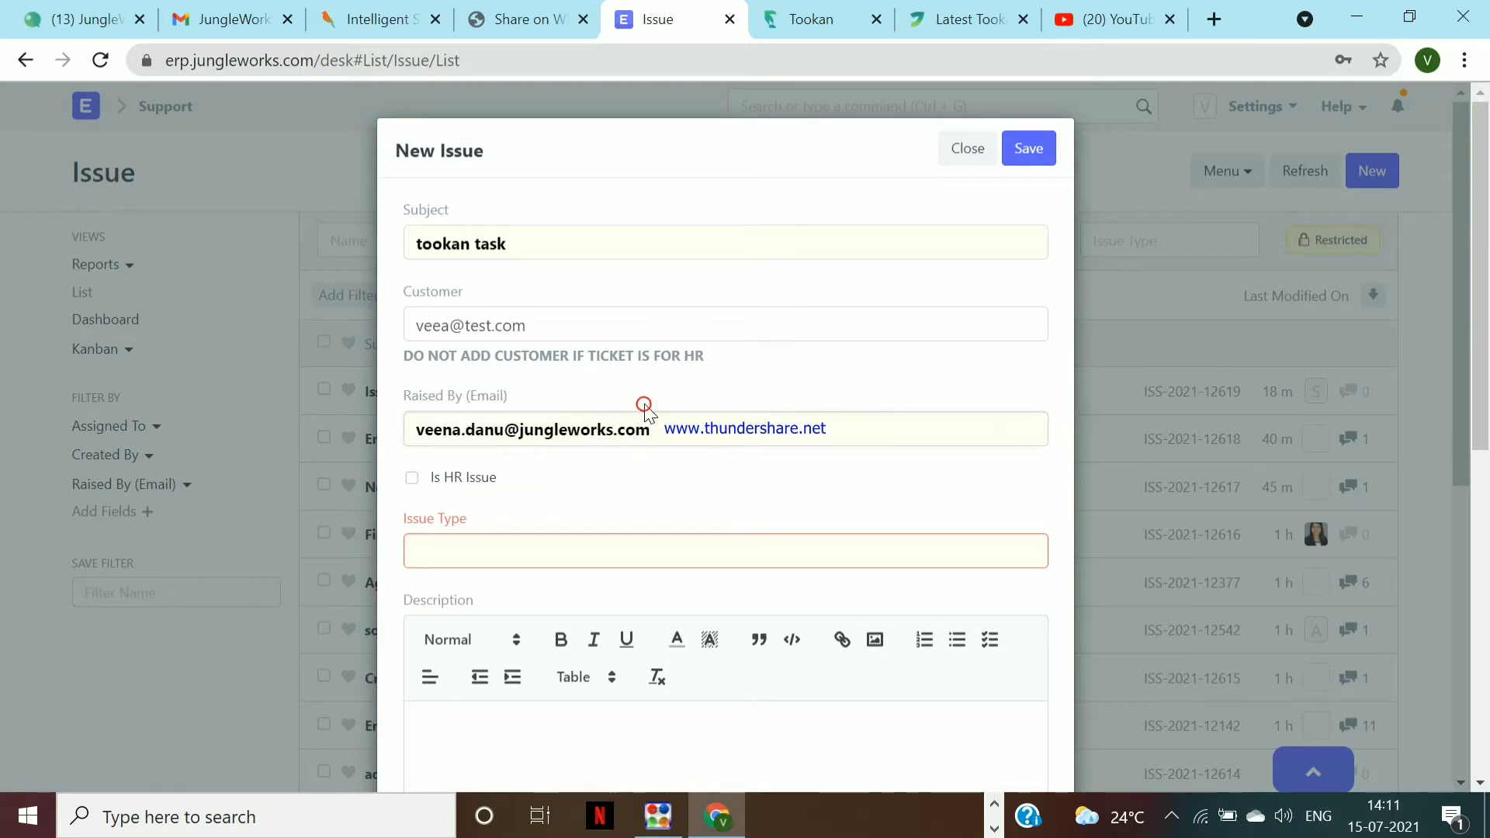
Type 'tookan' in Issue Type, then clear it and browse all available issue types
left_click(434, 559)
type("tookan")
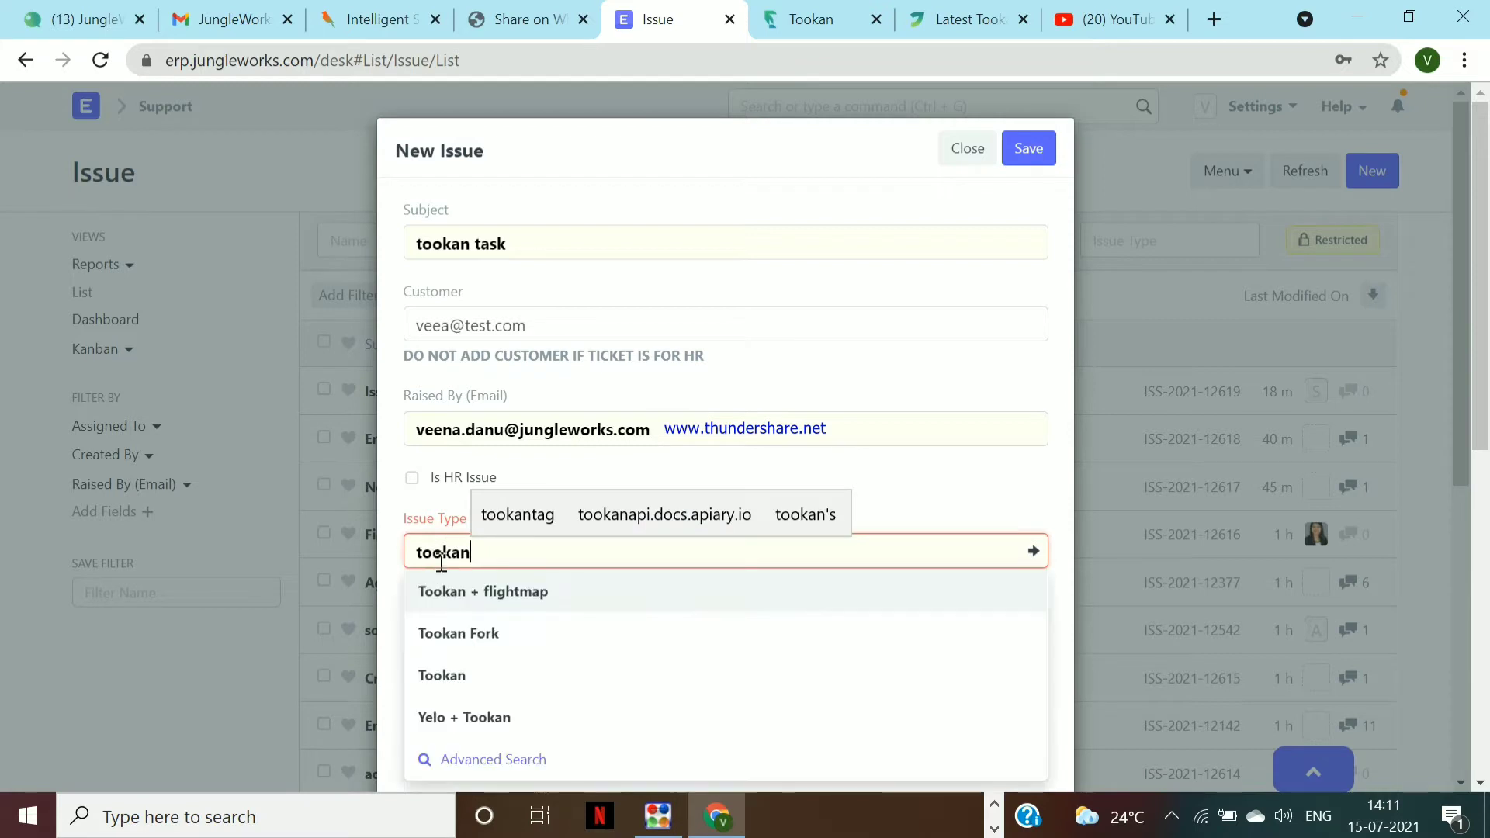
key("BackSpace")
key("BackSpace")
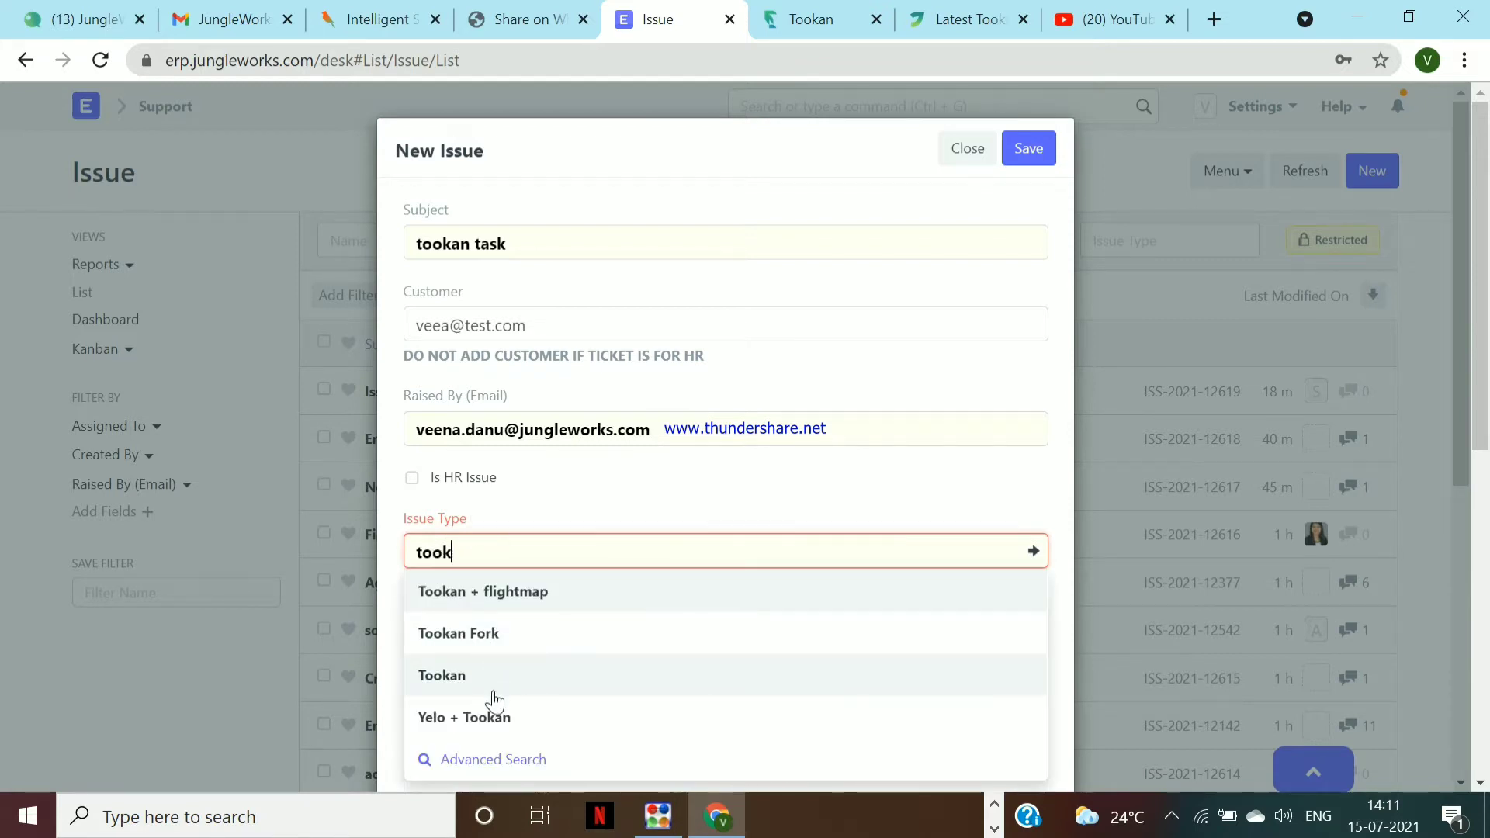
key("BackSpace")
key("BackSpace")
scroll(493, 701, "down", 3)
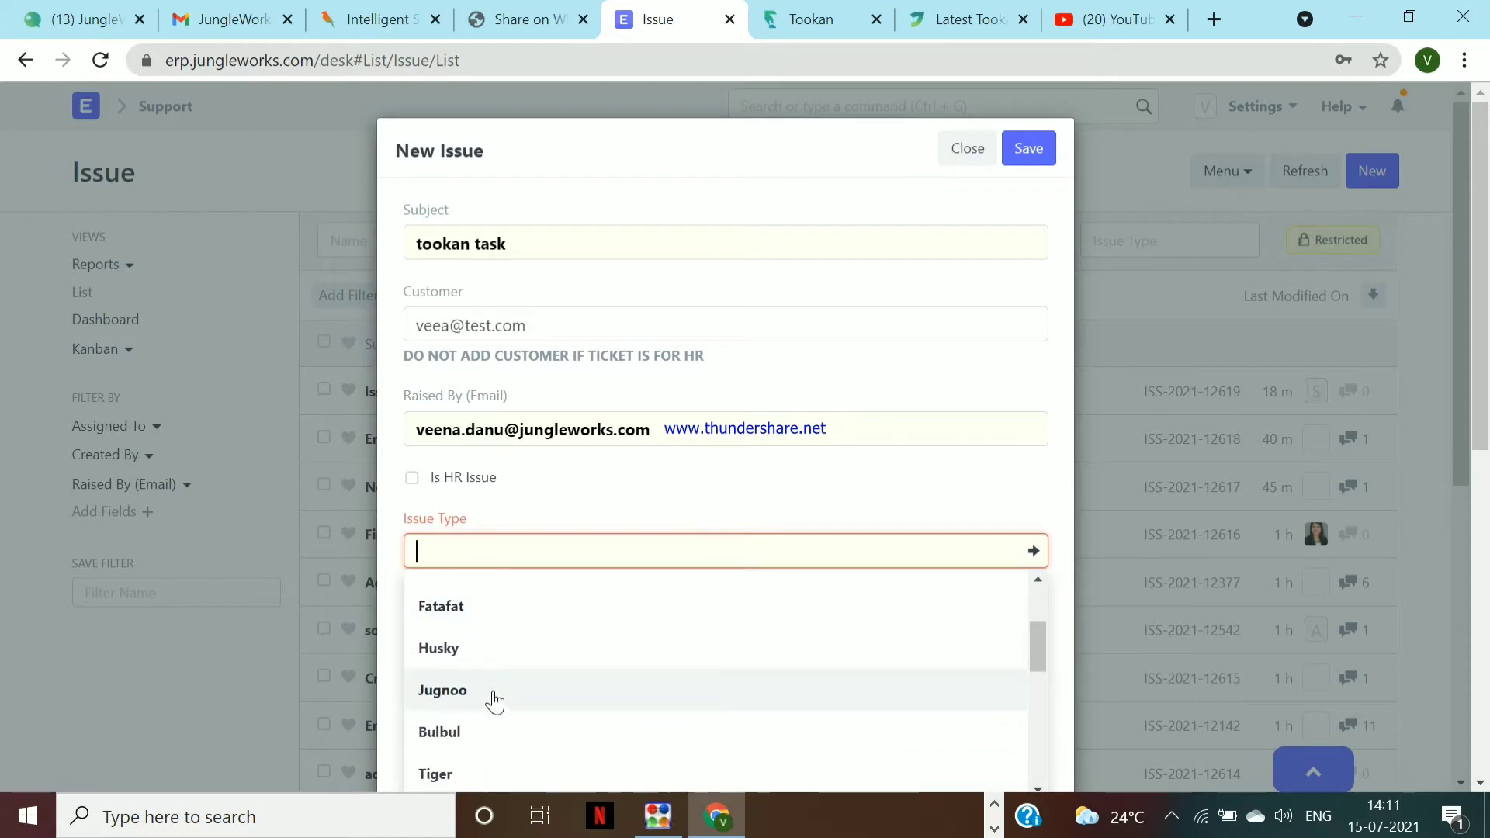
scroll(494, 701, "down", 3)
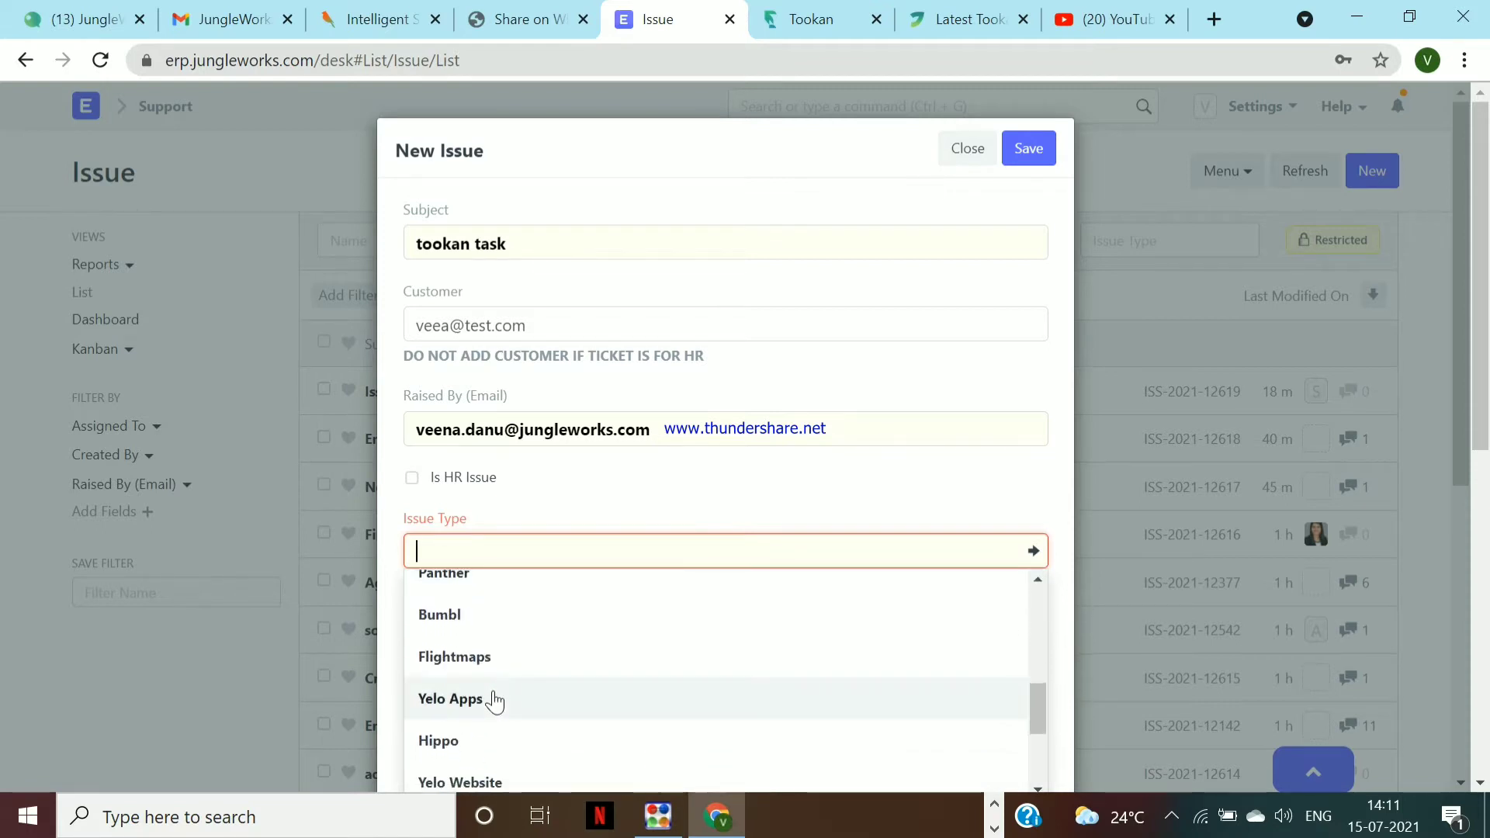
scroll(493, 701, "down", 5)
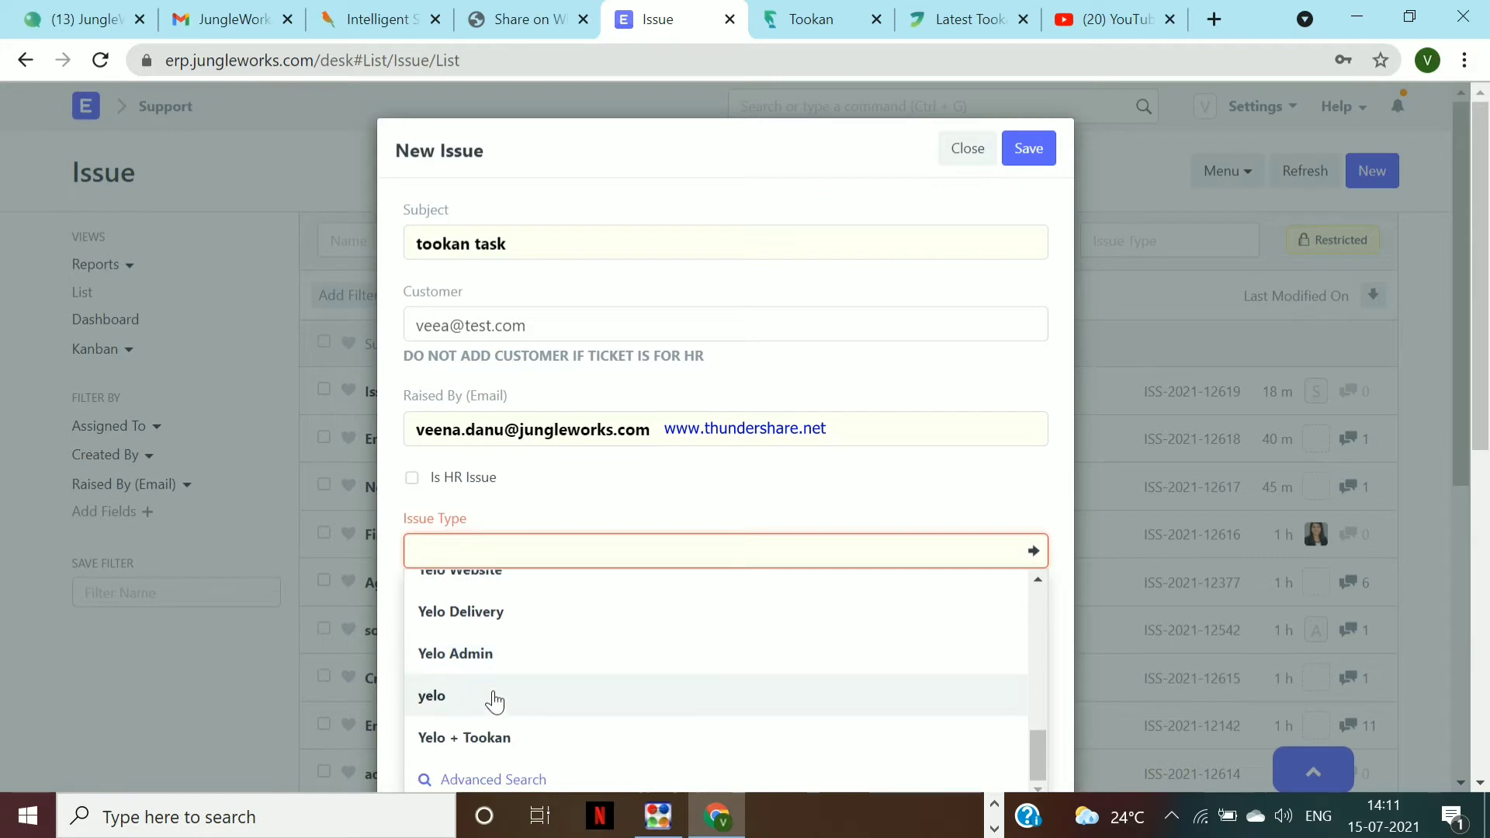
scroll(494, 701, "down", 2)
left_click(494, 690)
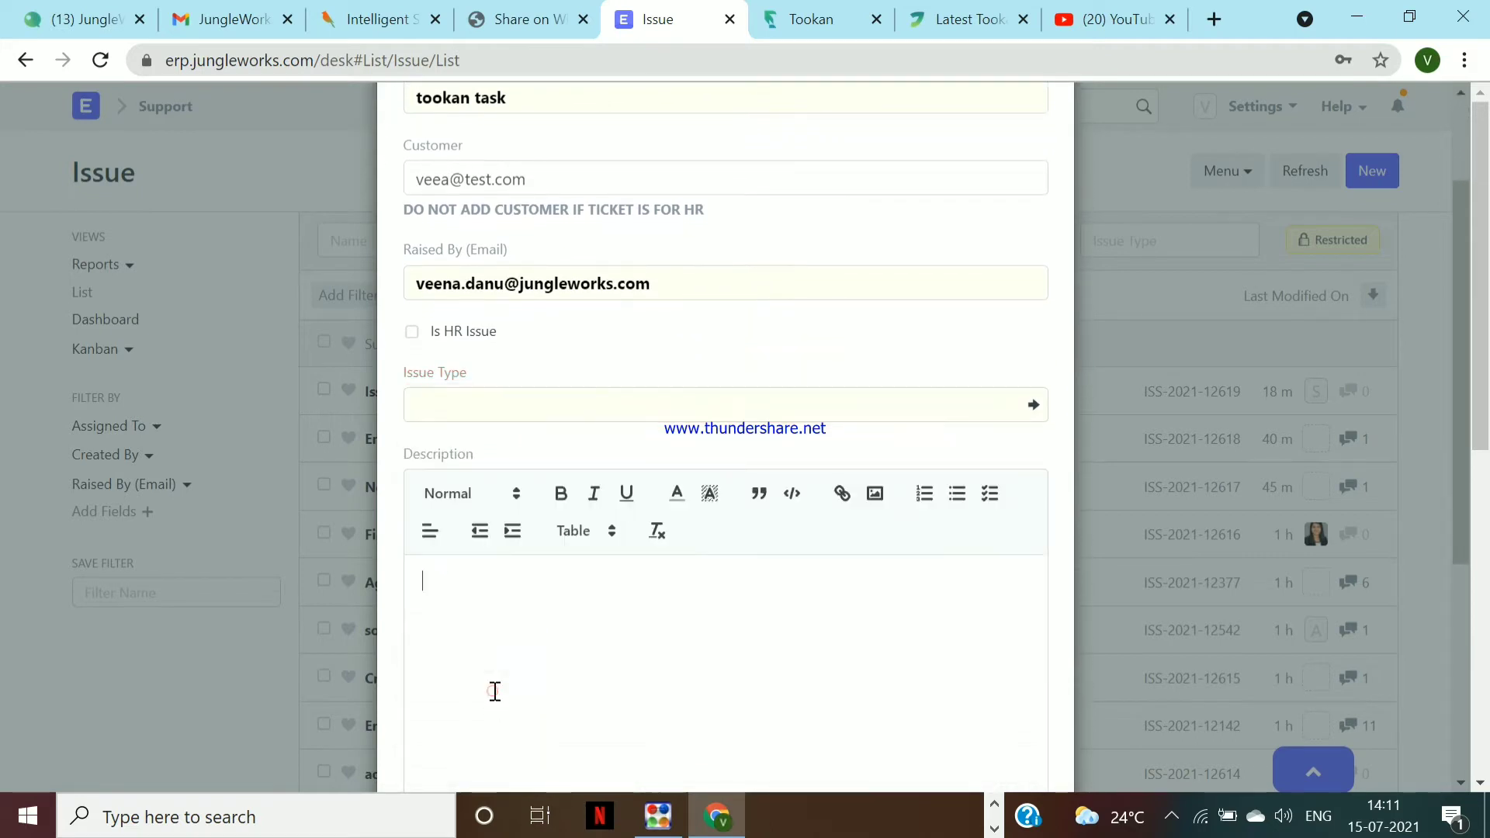
Write a description saying tasks show completed but their status is not updated
scroll(494, 690, "down", 1)
type("edje")
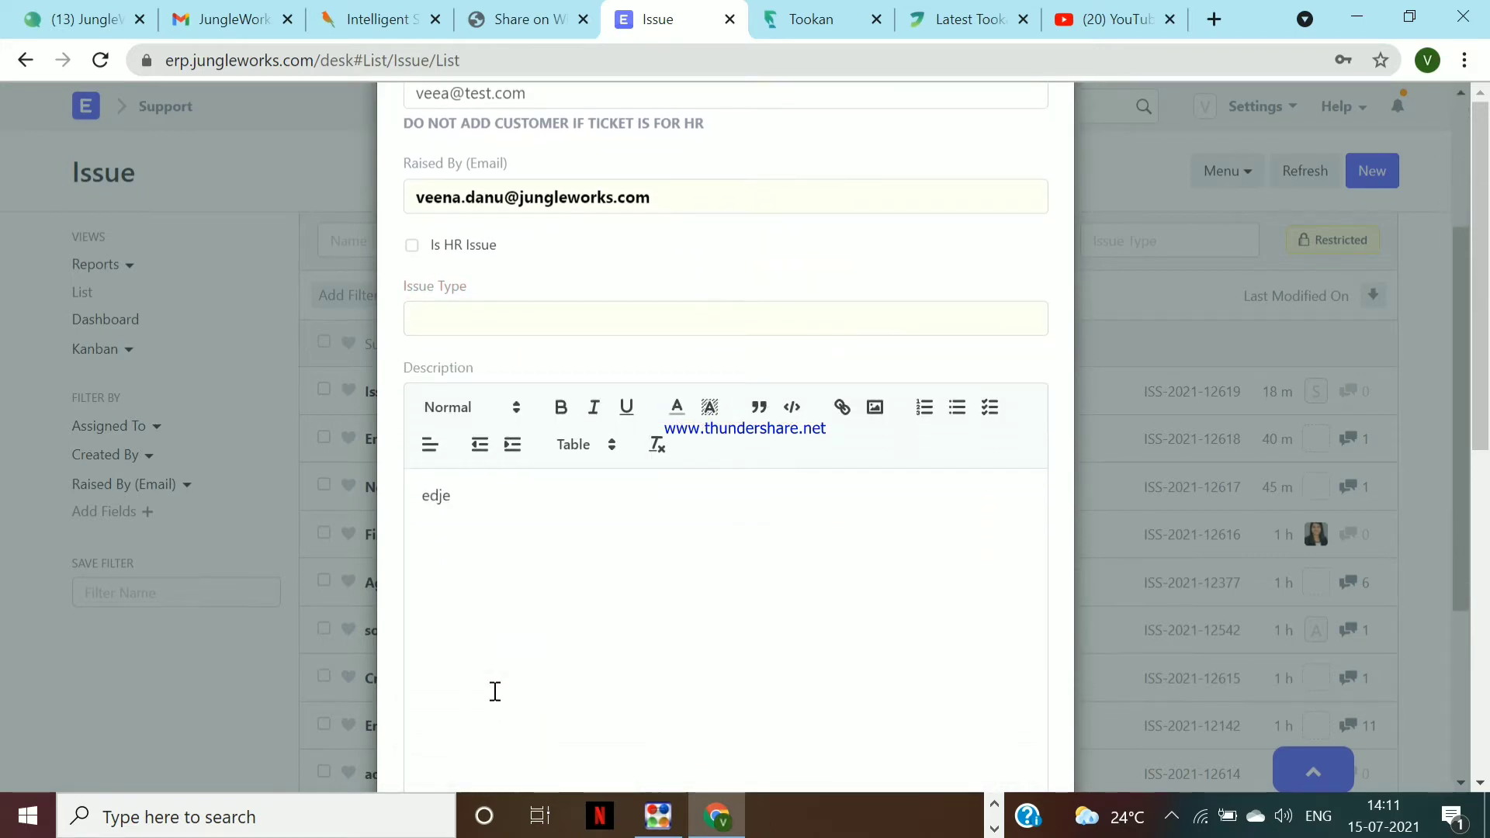
type("task are shown")
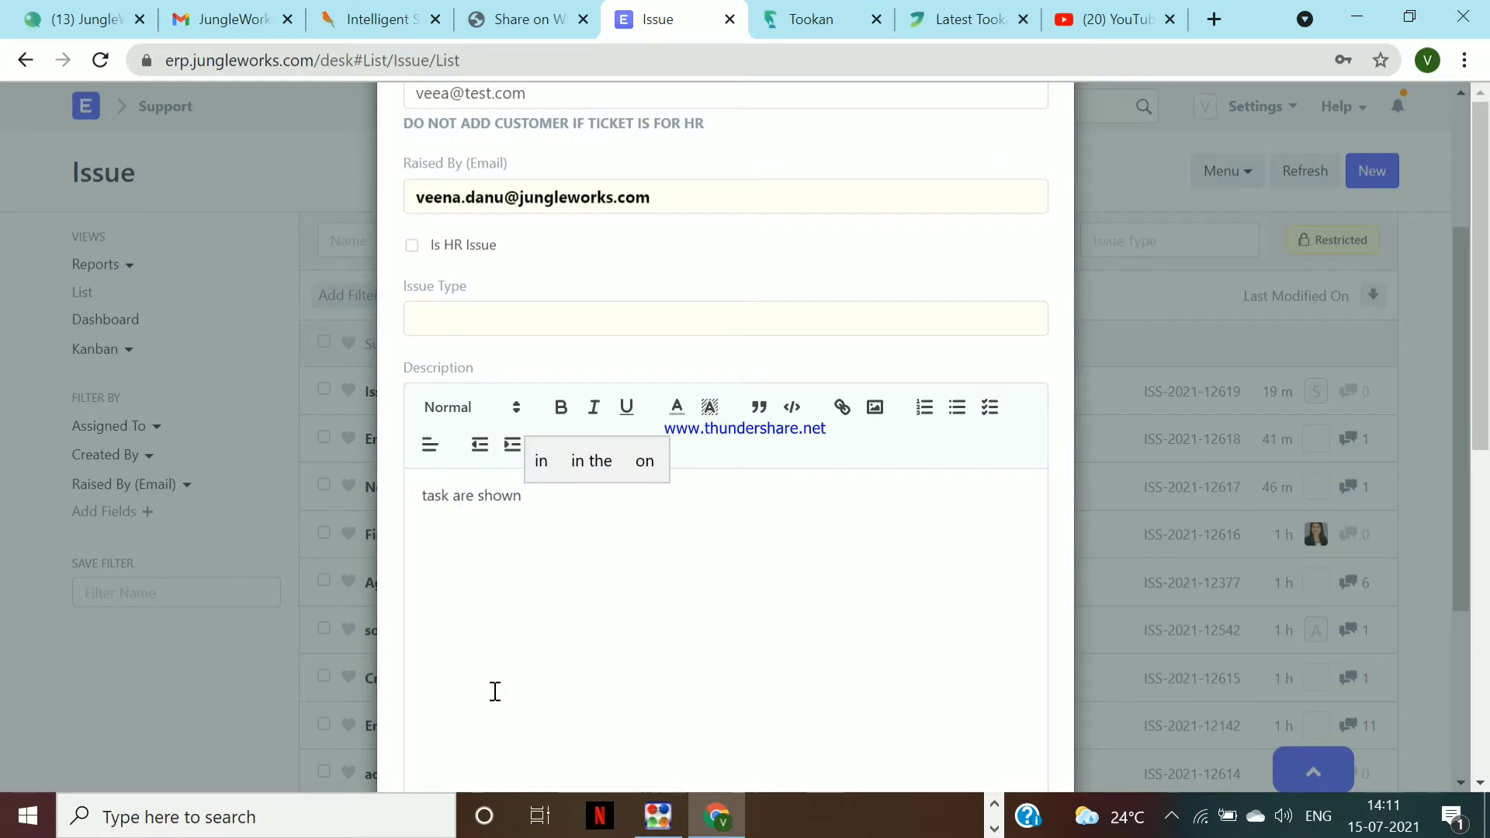
type(" completed")
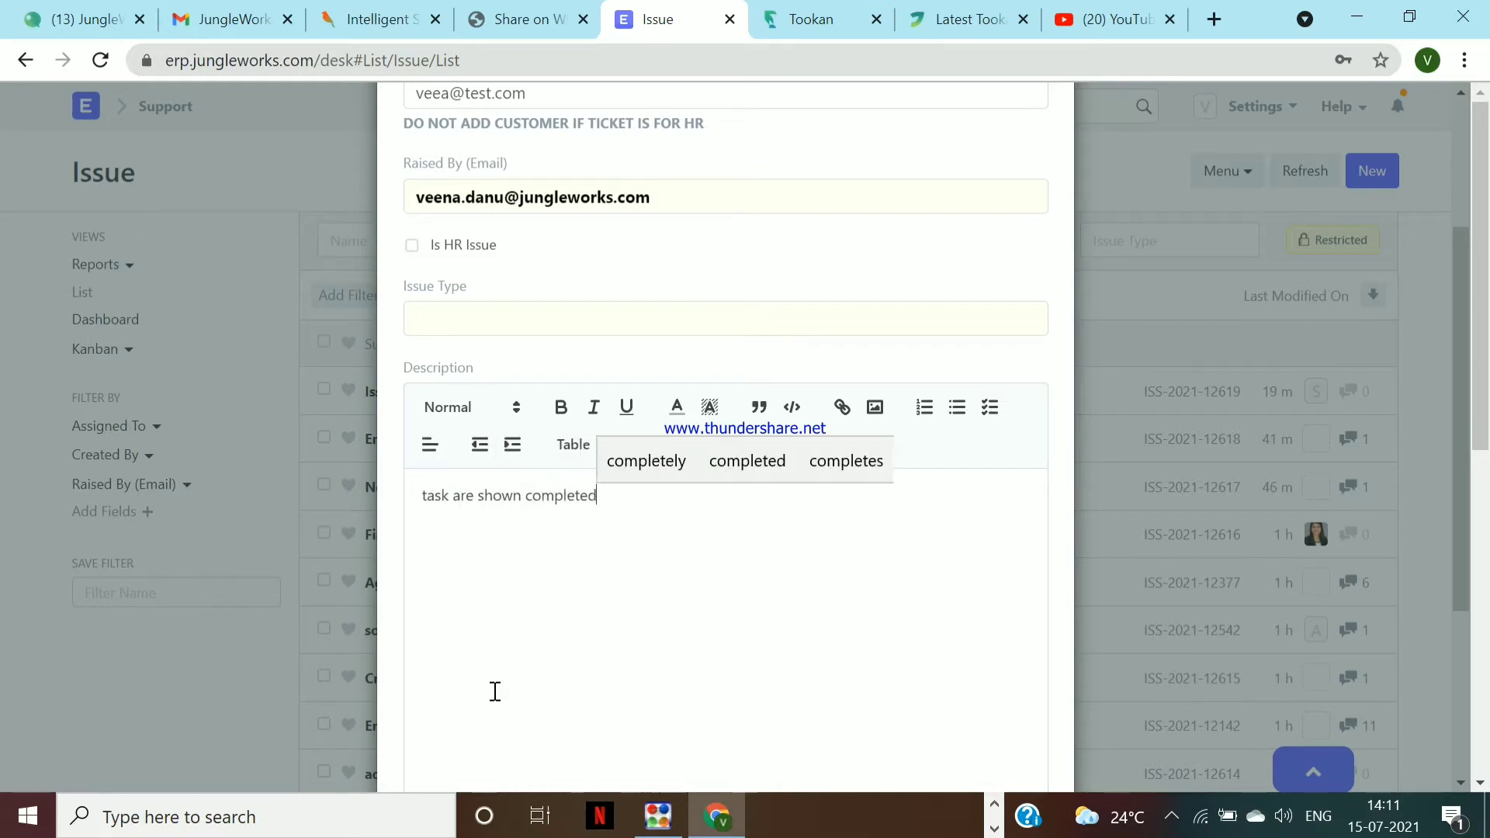
type(" by")
key("BackSpace")
type("ut")
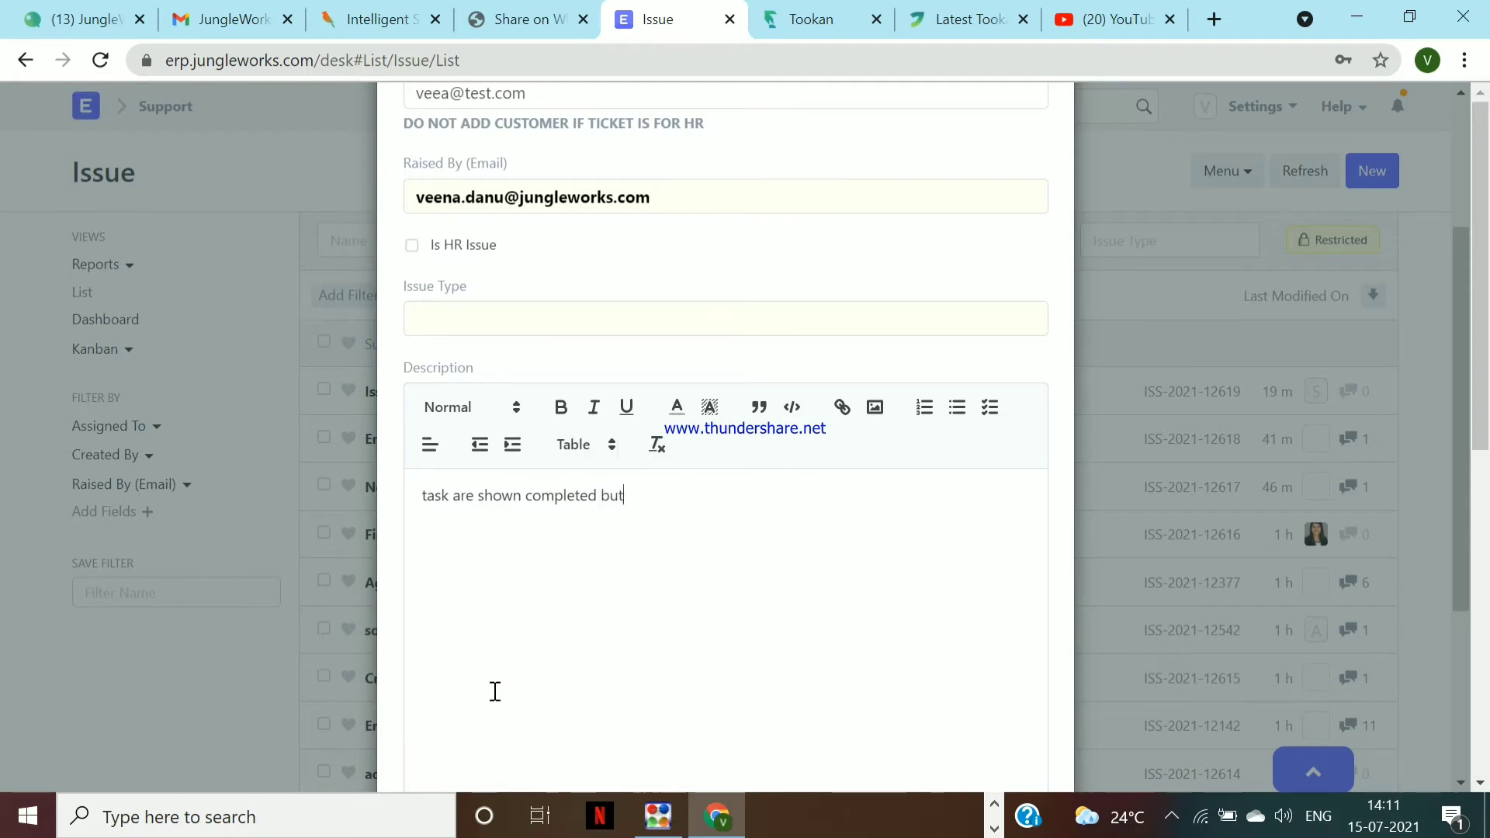
type(" they are not ")
type("show")
key("BackSpace")
key("BackSpace")
key("BackSpace")
key("BackSpace")
type("ir status is not updated pl")
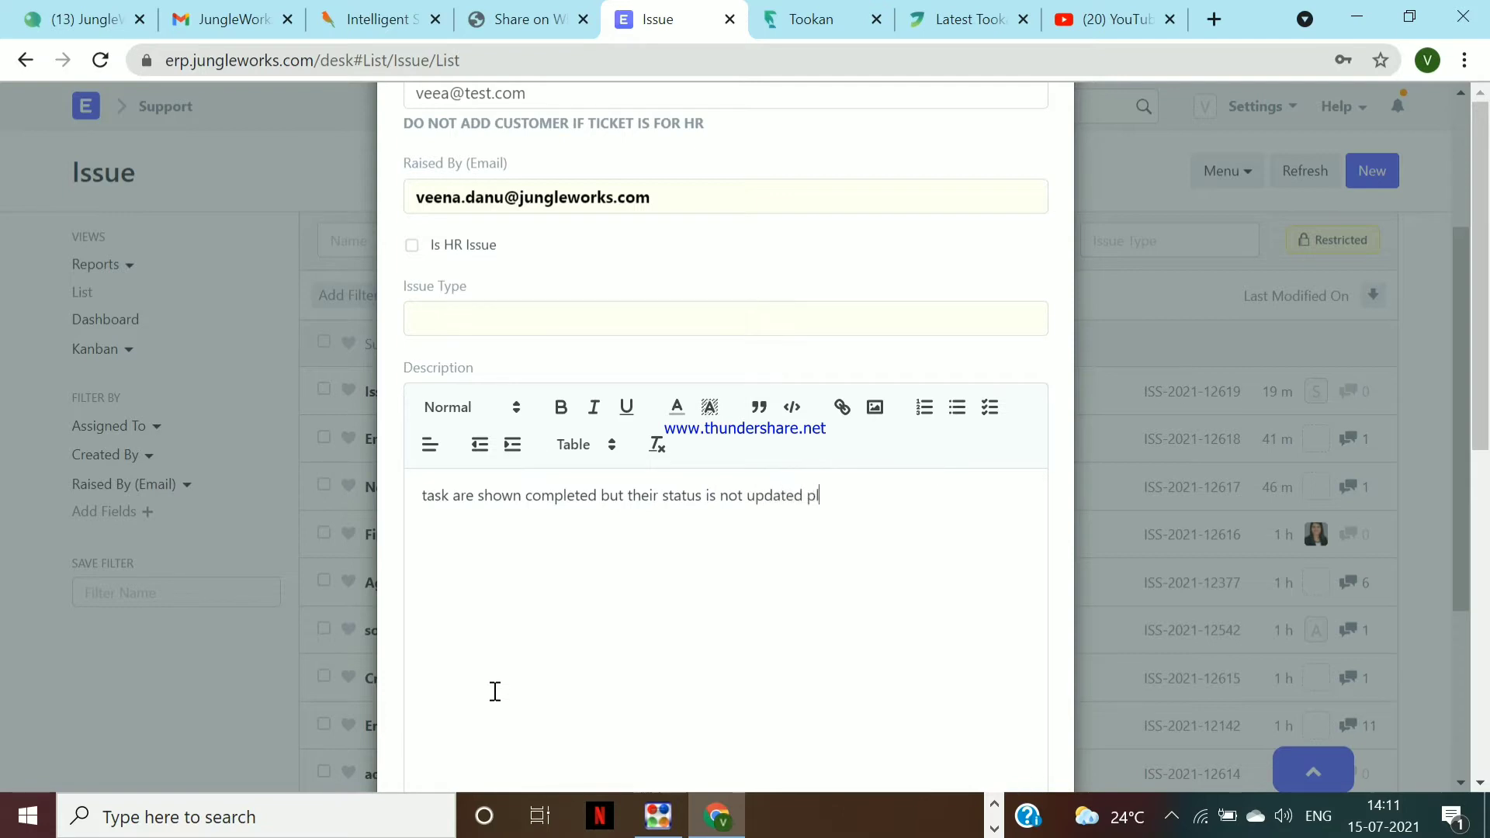
type("s check")
Set Issue Type to Tookan, save the issue, and refresh the Issue list
scroll(759, 715, "up", 3)
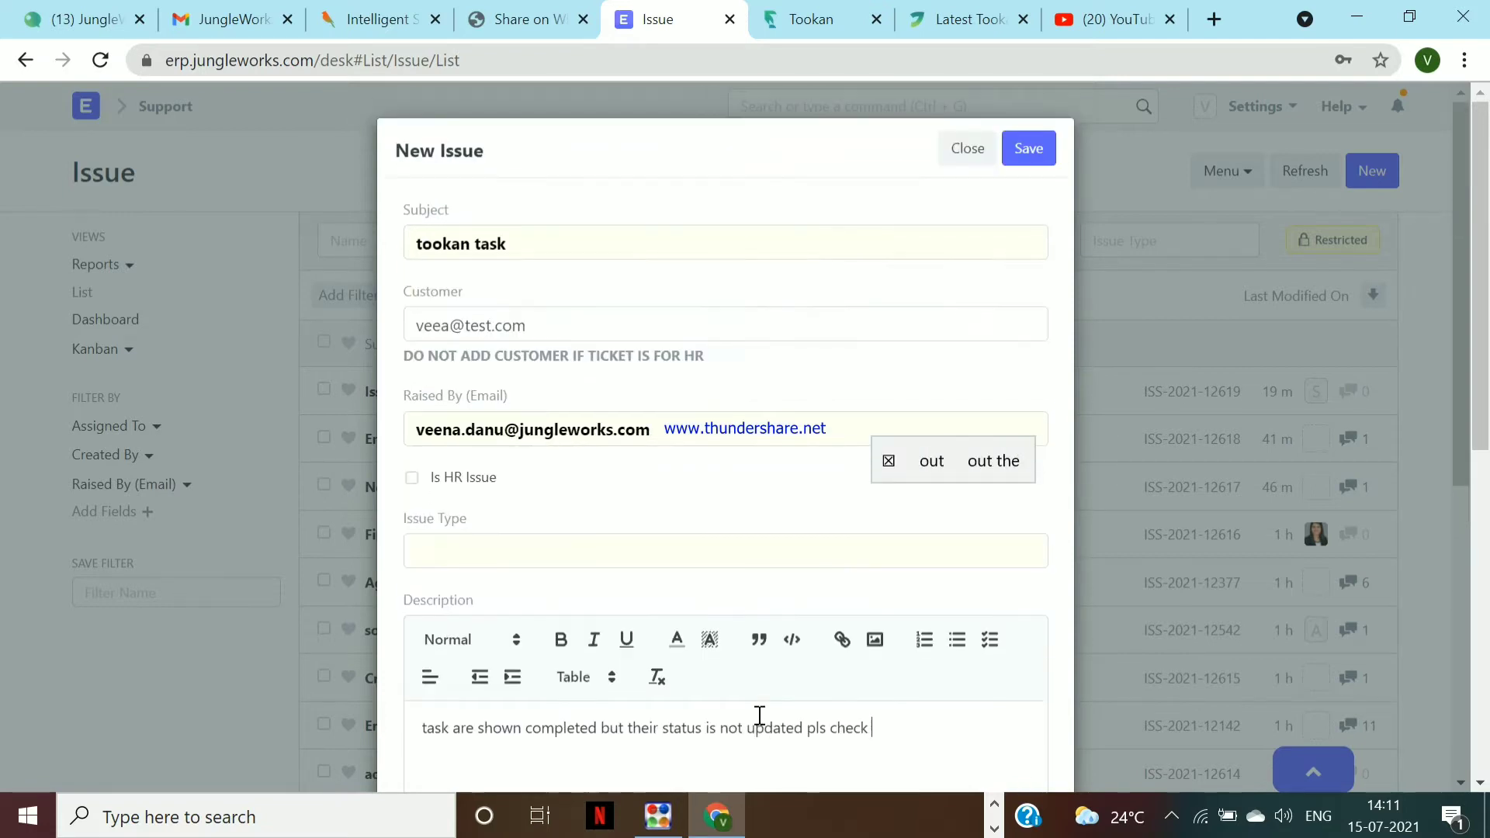
left_click(466, 551)
type("tookan")
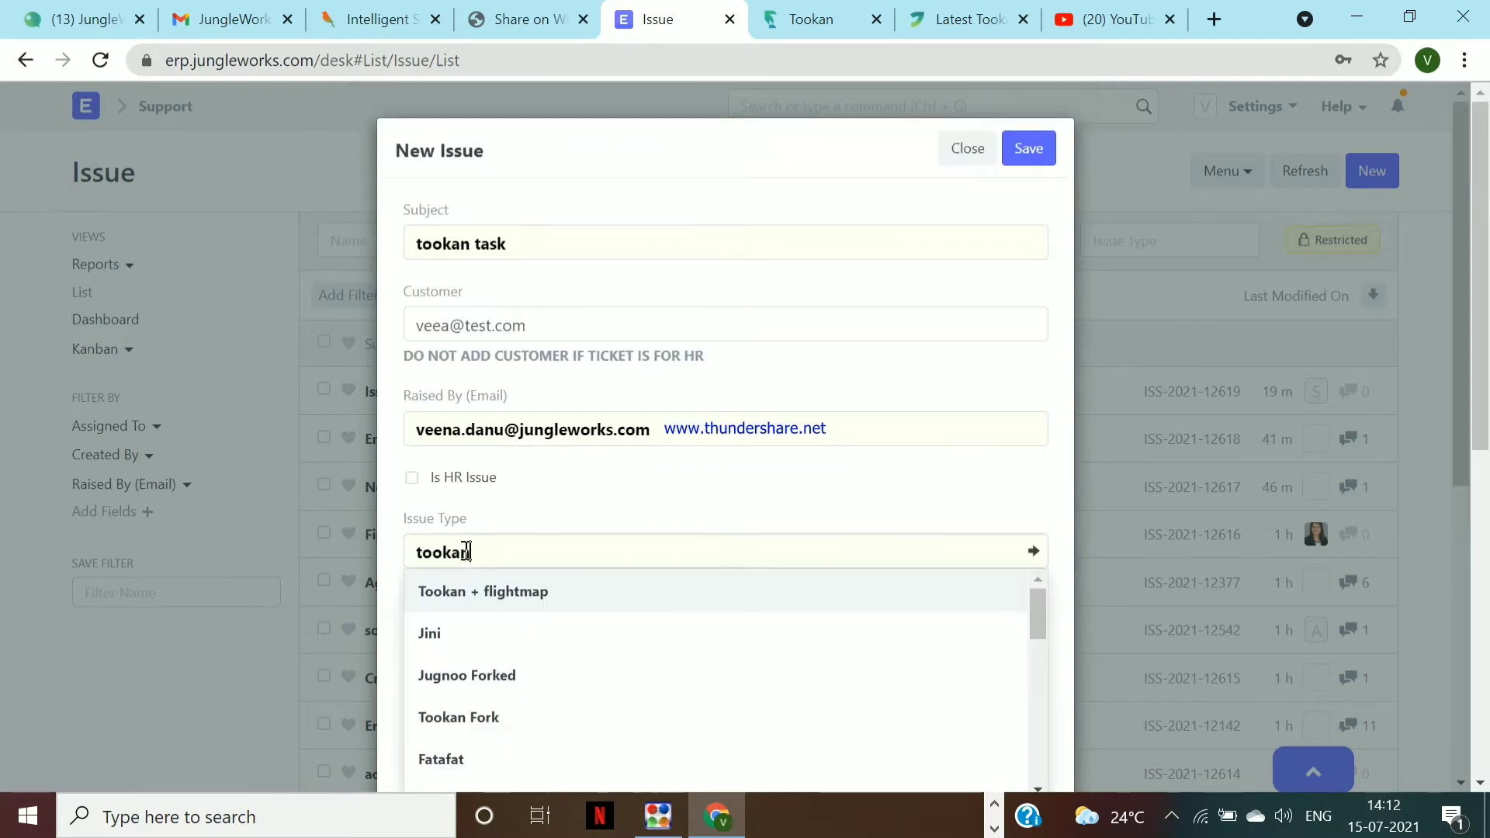
left_click(454, 677)
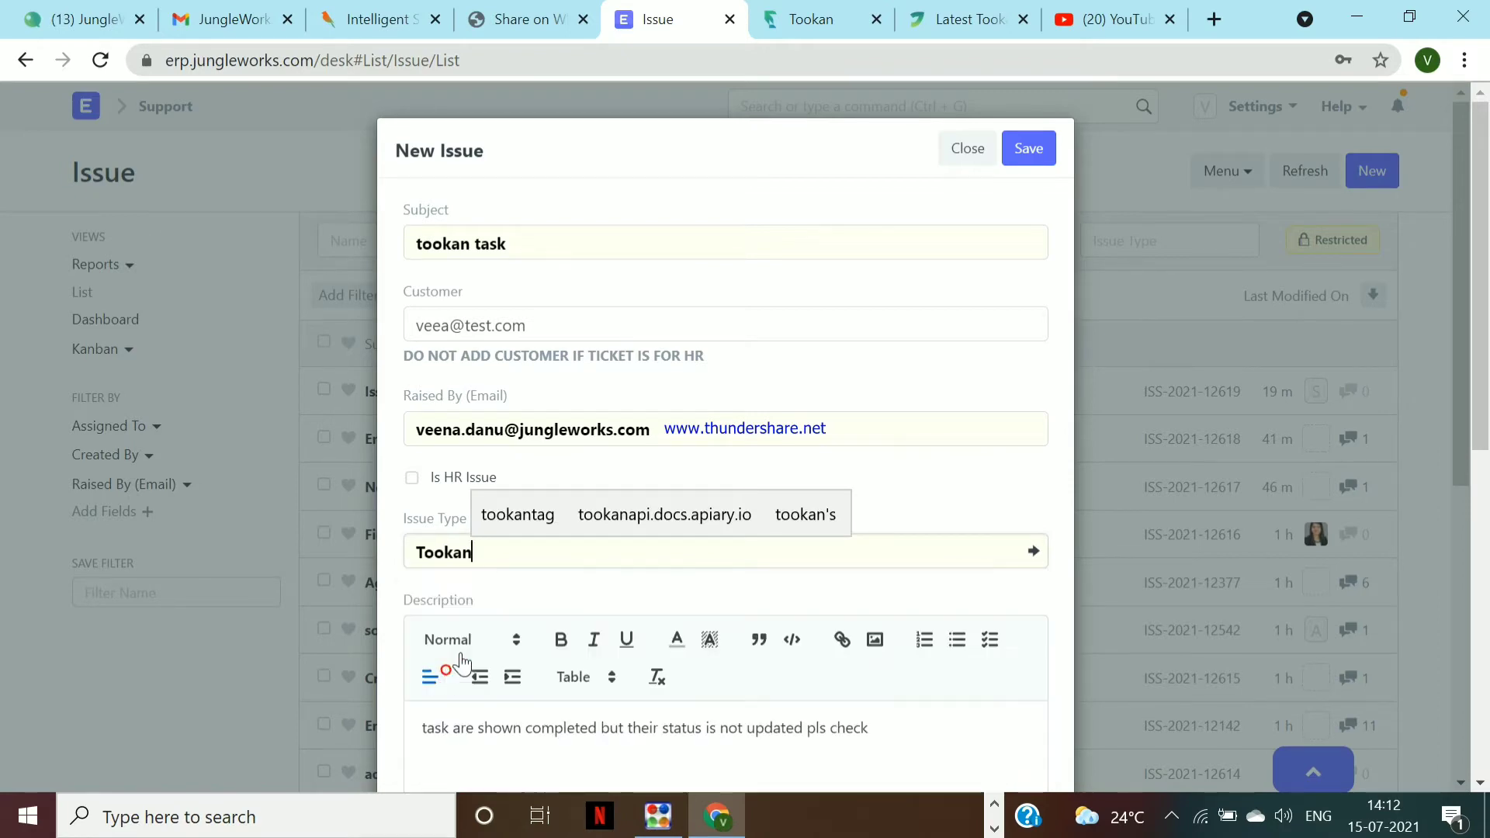
left_click(1018, 156)
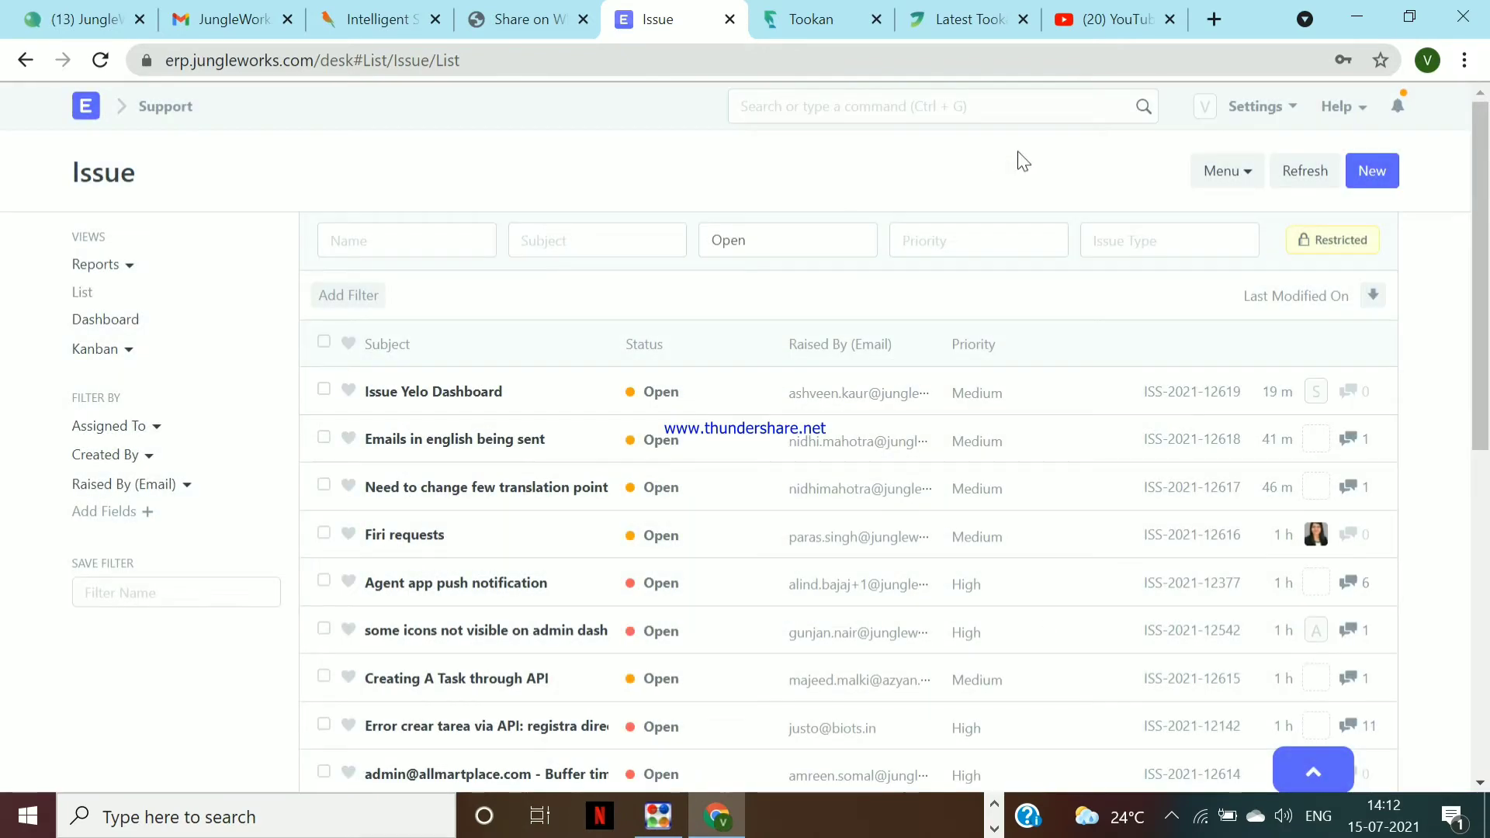
left_click(1322, 166)
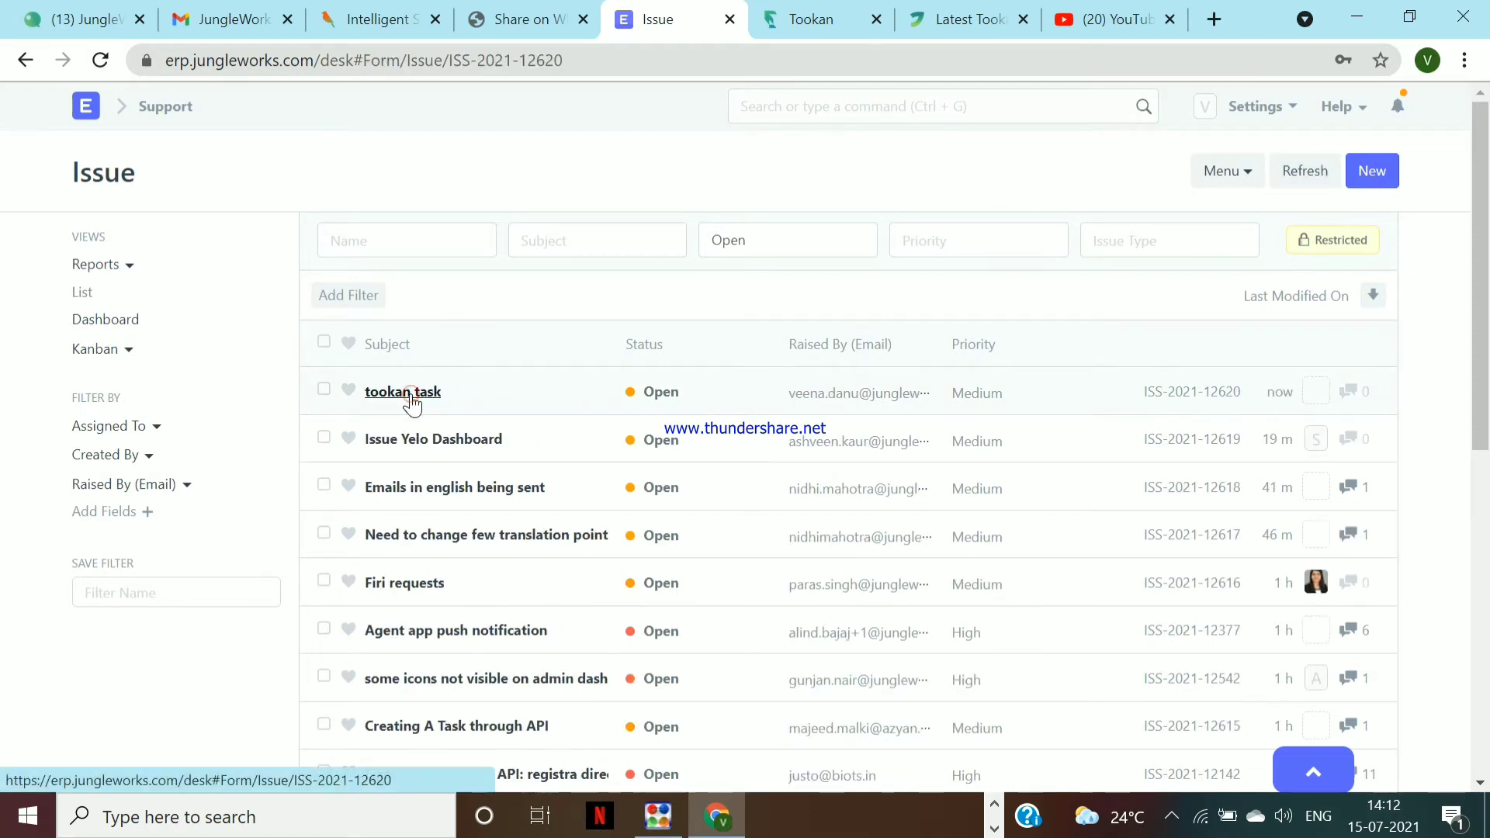
Open issue ISS-2021-12620, keep its status Open, and clear the Medium priority
left_click(411, 396)
scroll(934, 473, "down", 2)
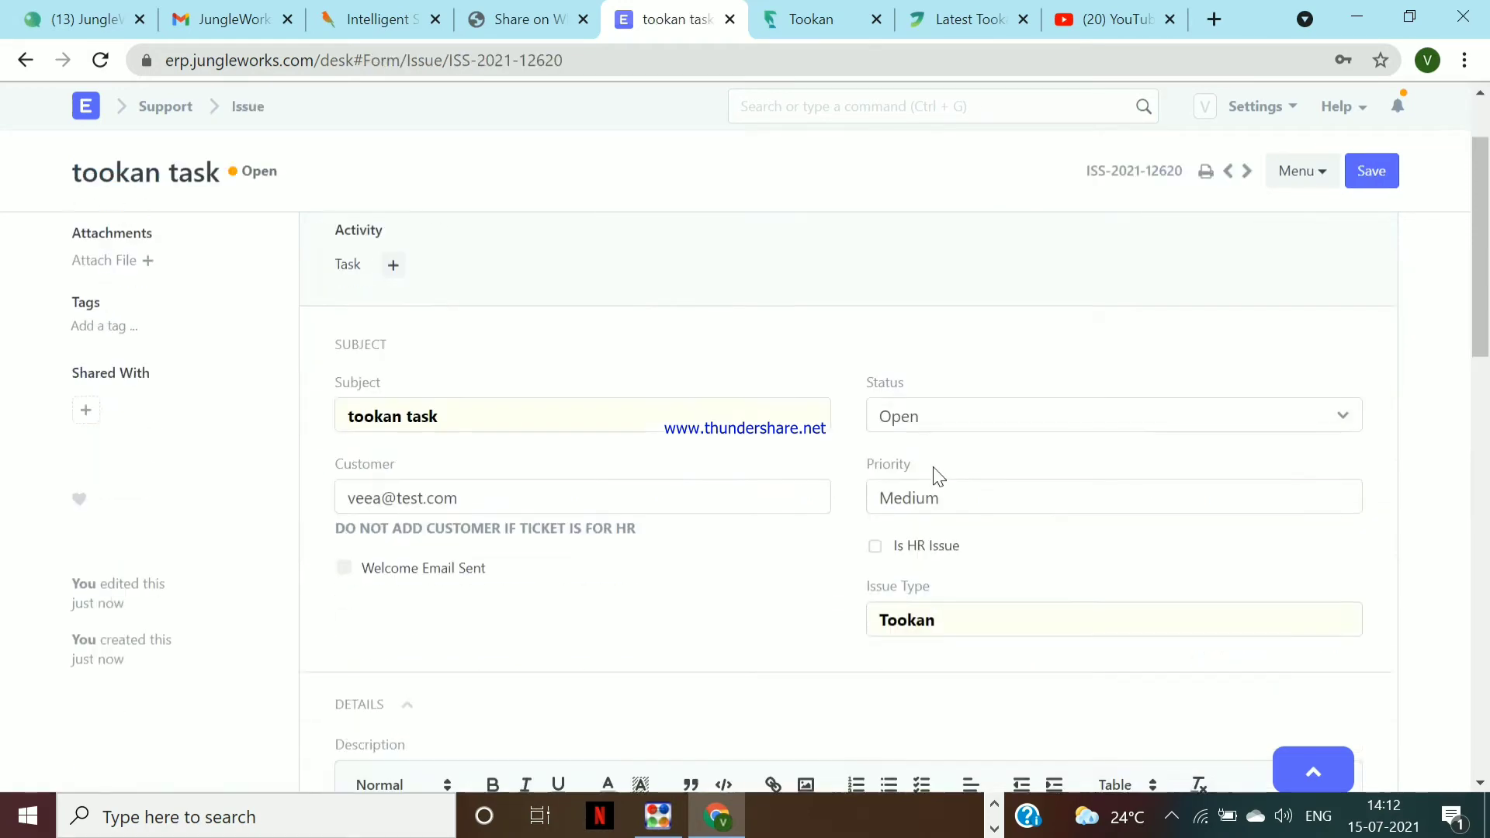
left_click(943, 405)
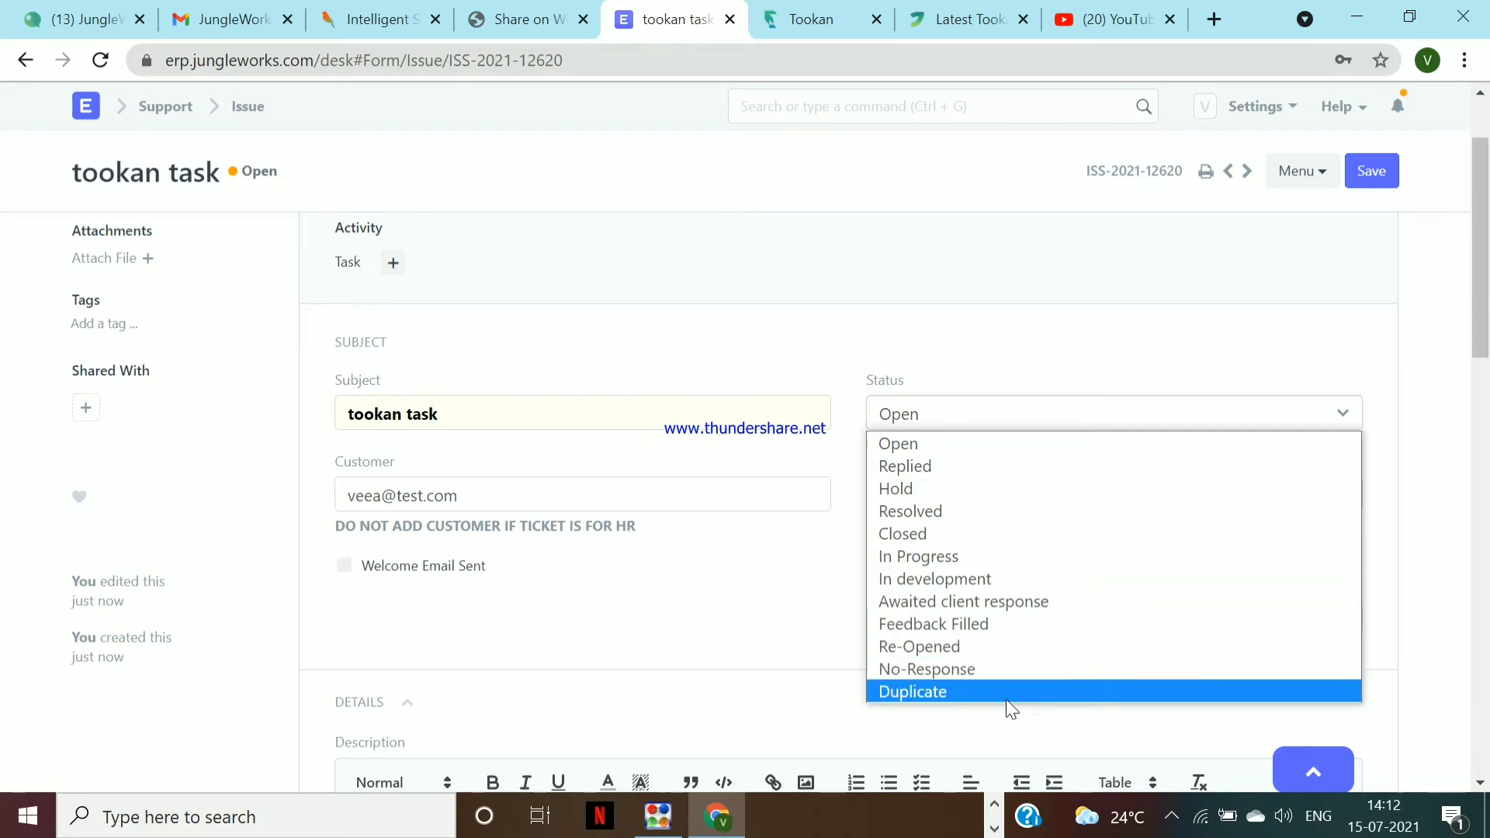
left_click(725, 666)
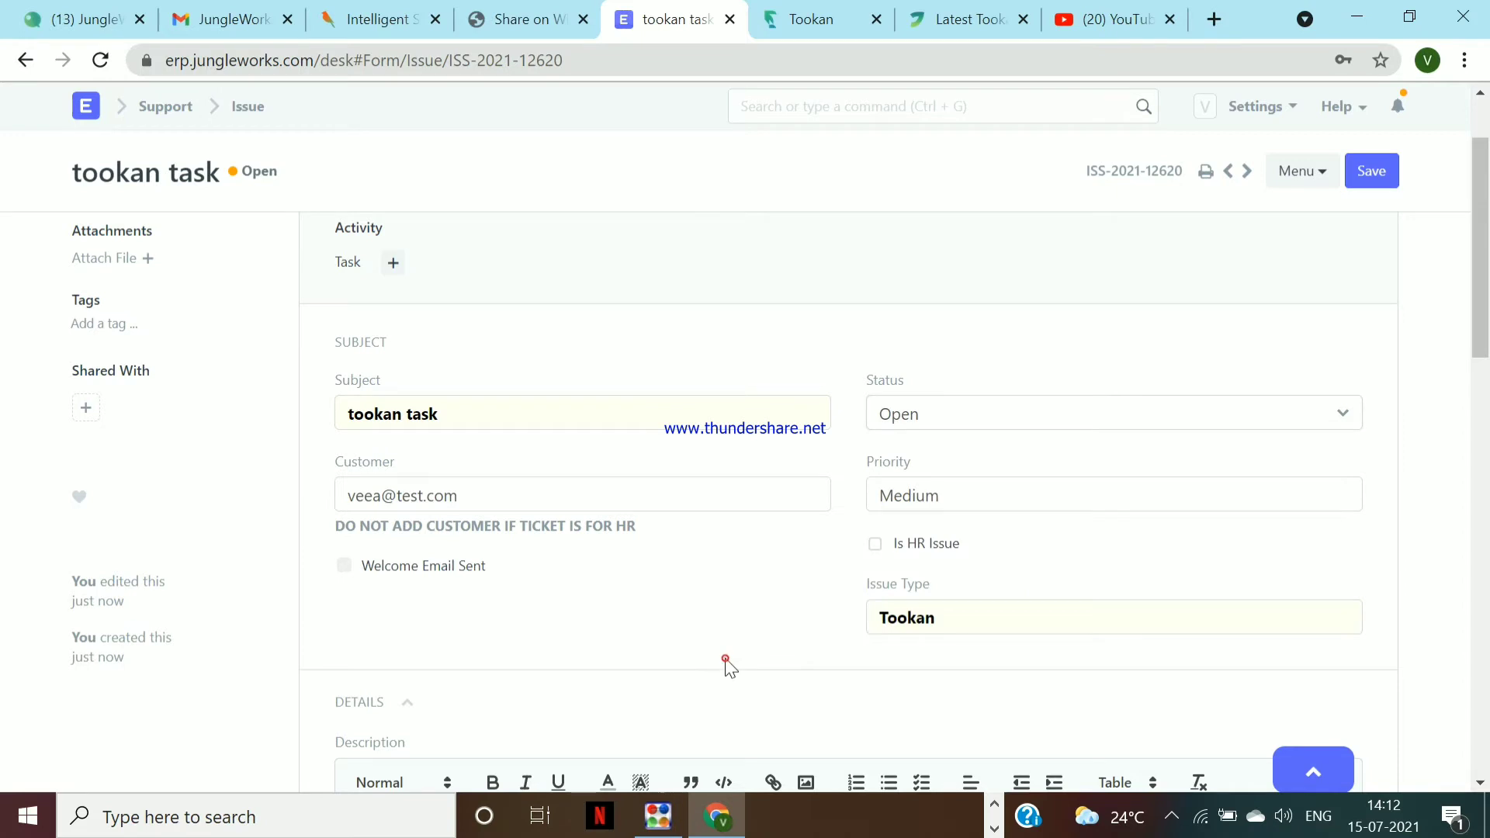
left_click(1000, 492)
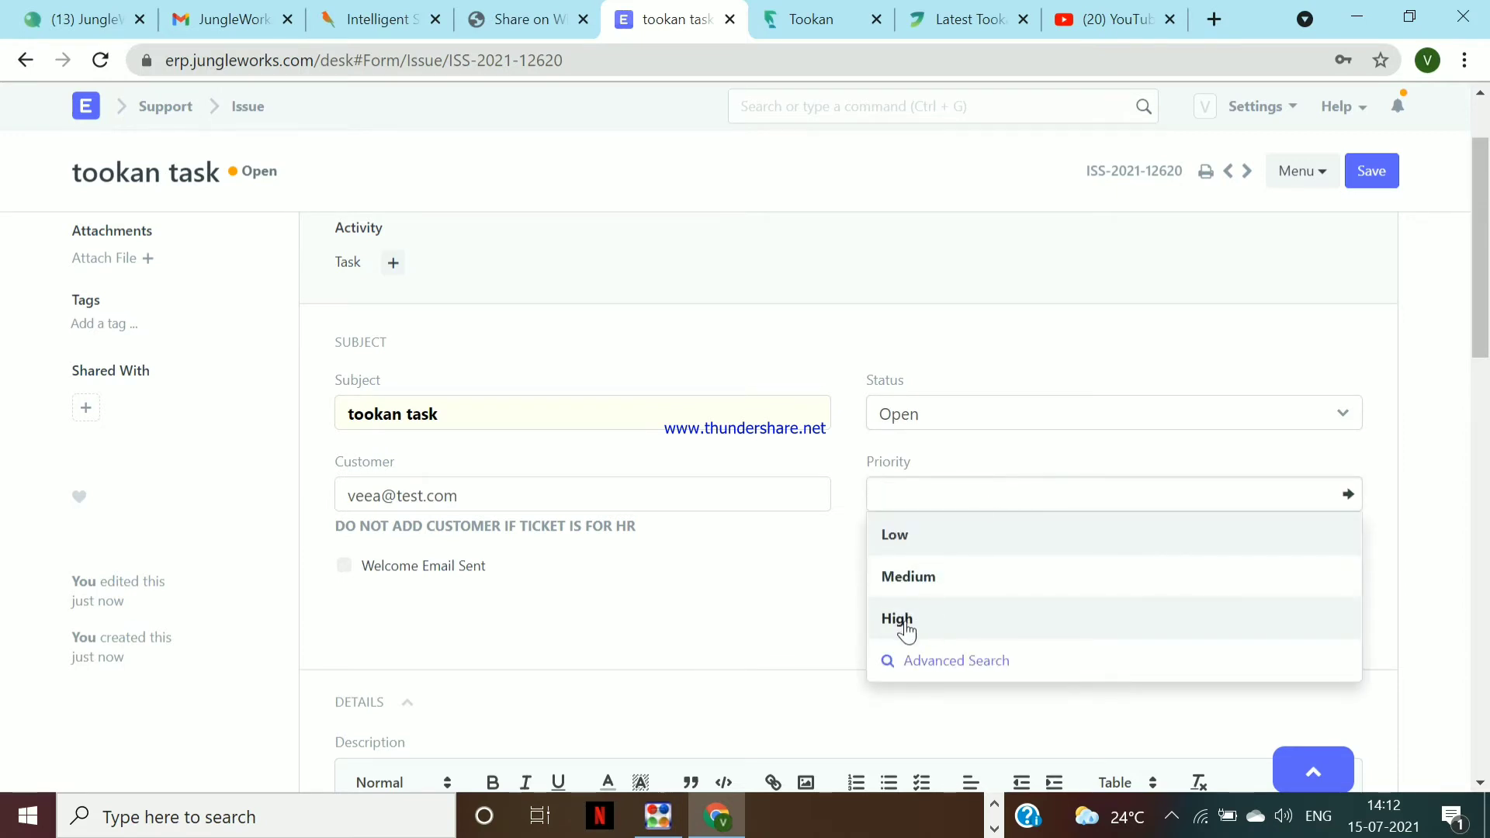
left_click(779, 640)
scroll(781, 646, "down", 1)
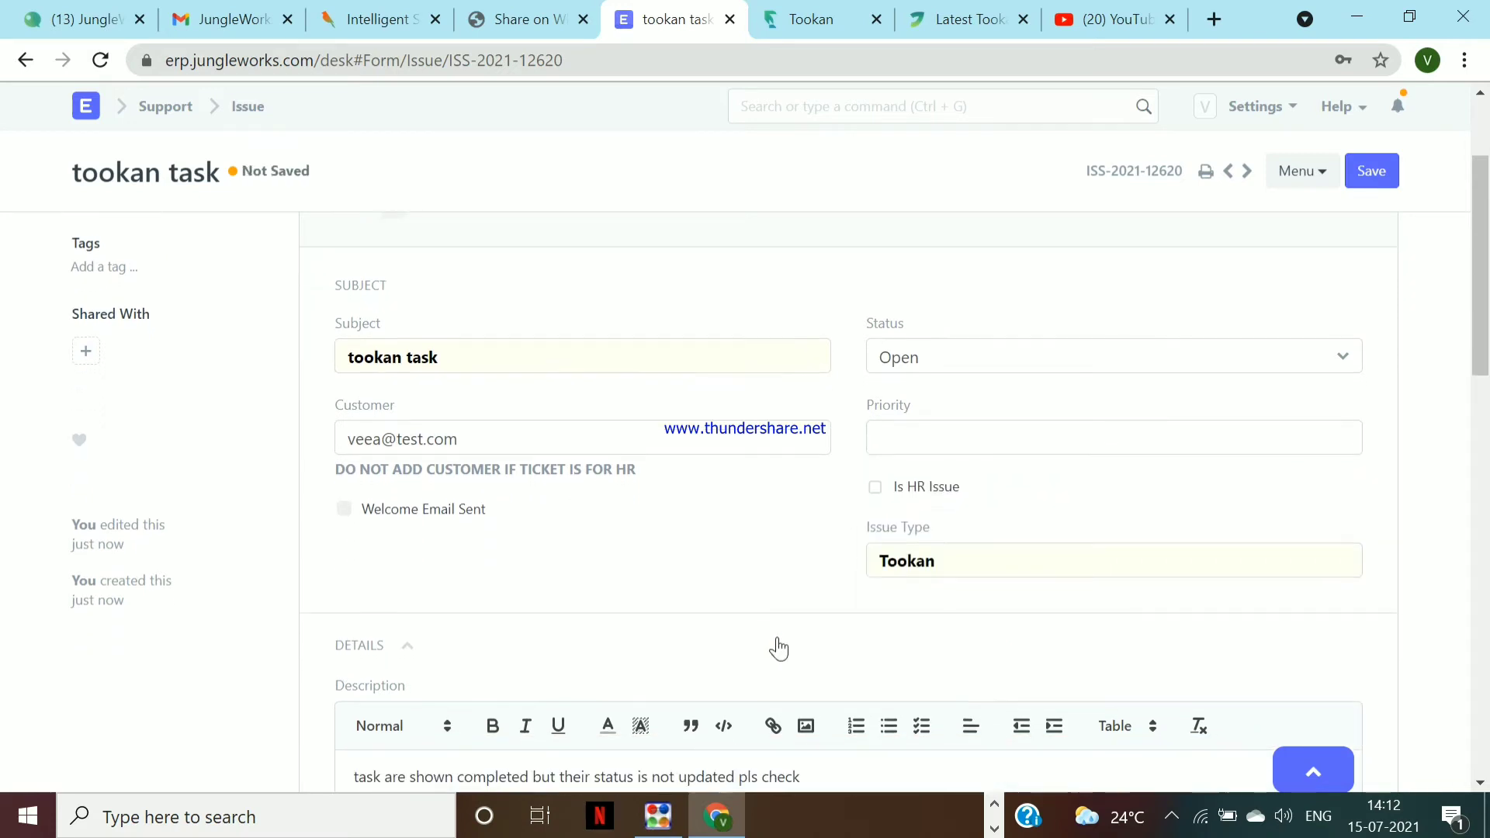
scroll(781, 646, "up", 3)
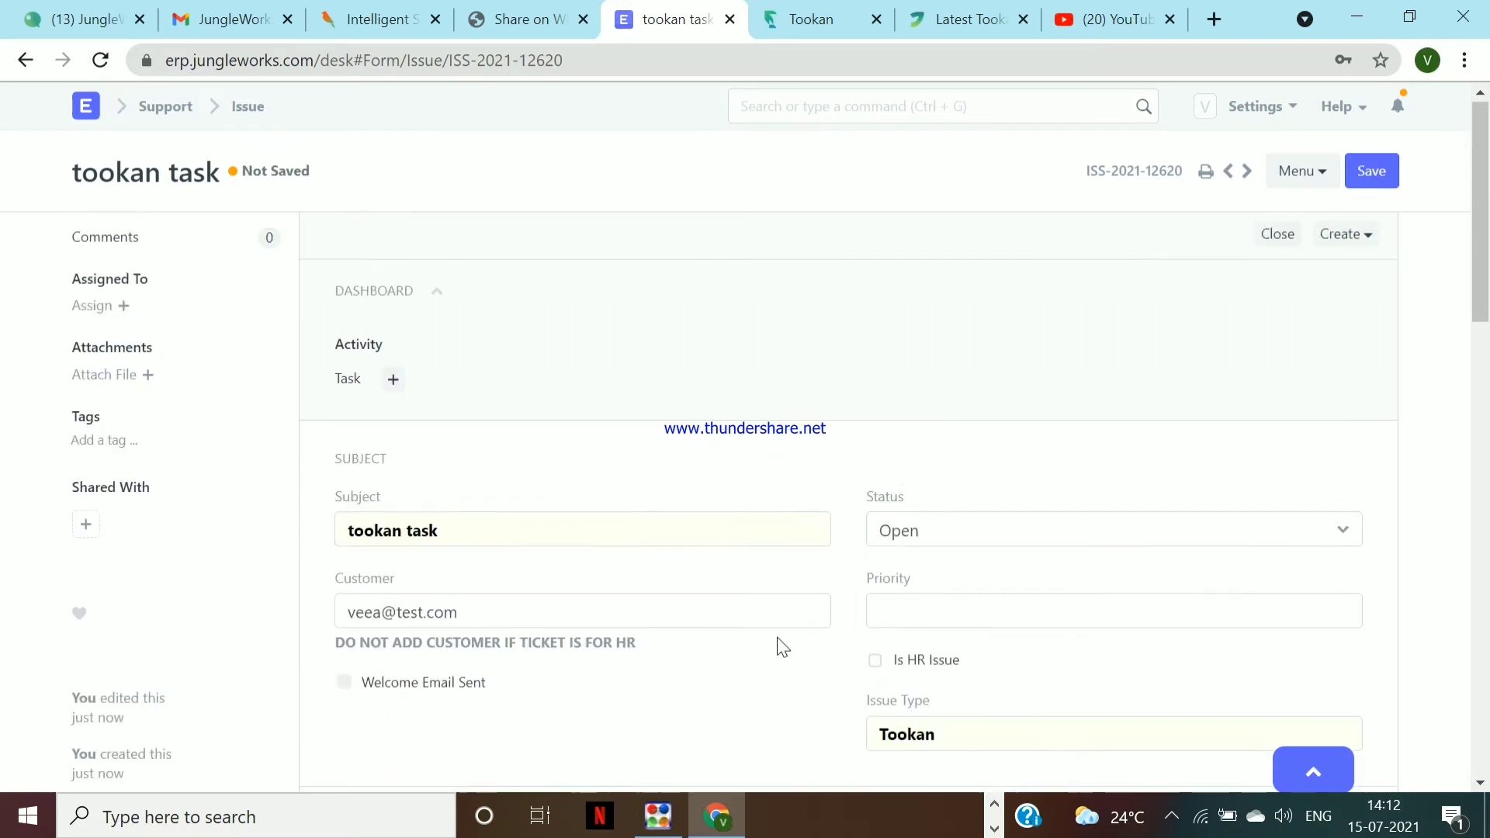
Add the Tookan tag to the issue and dismiss the upload dialog
left_click(86, 440)
type("tookan")
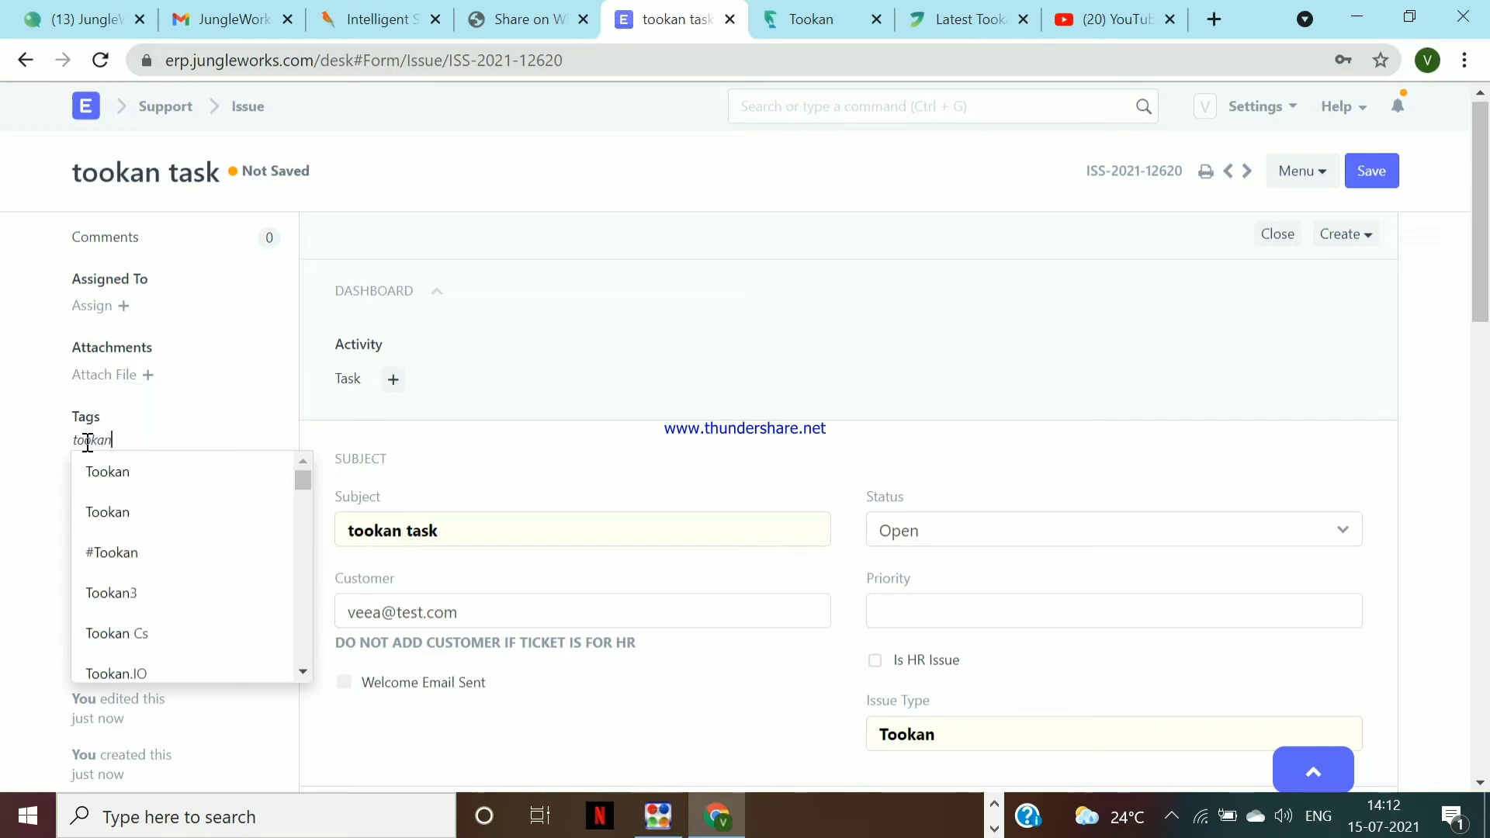
left_click(170, 468)
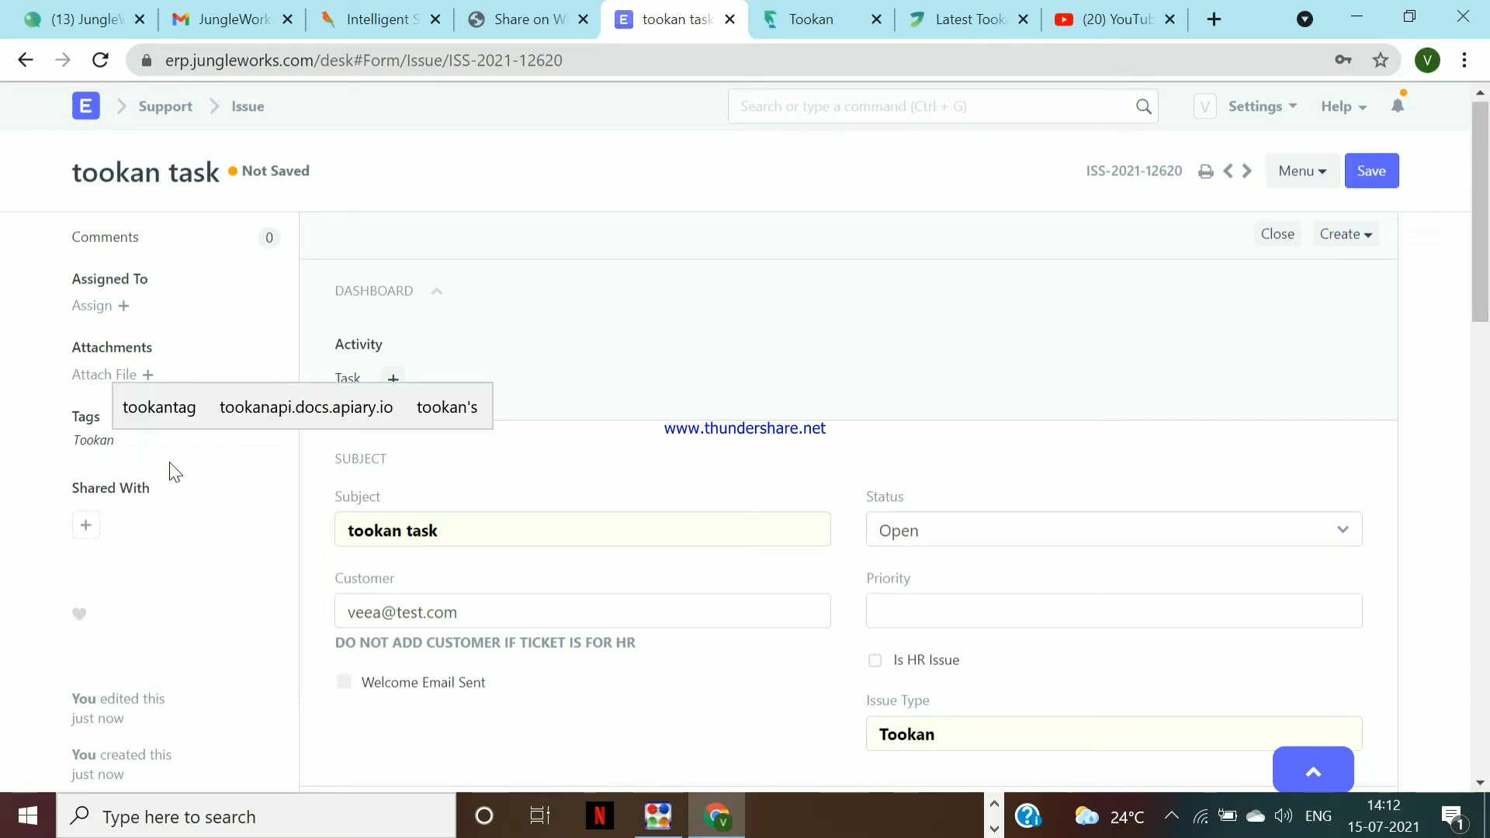
left_click(101, 375)
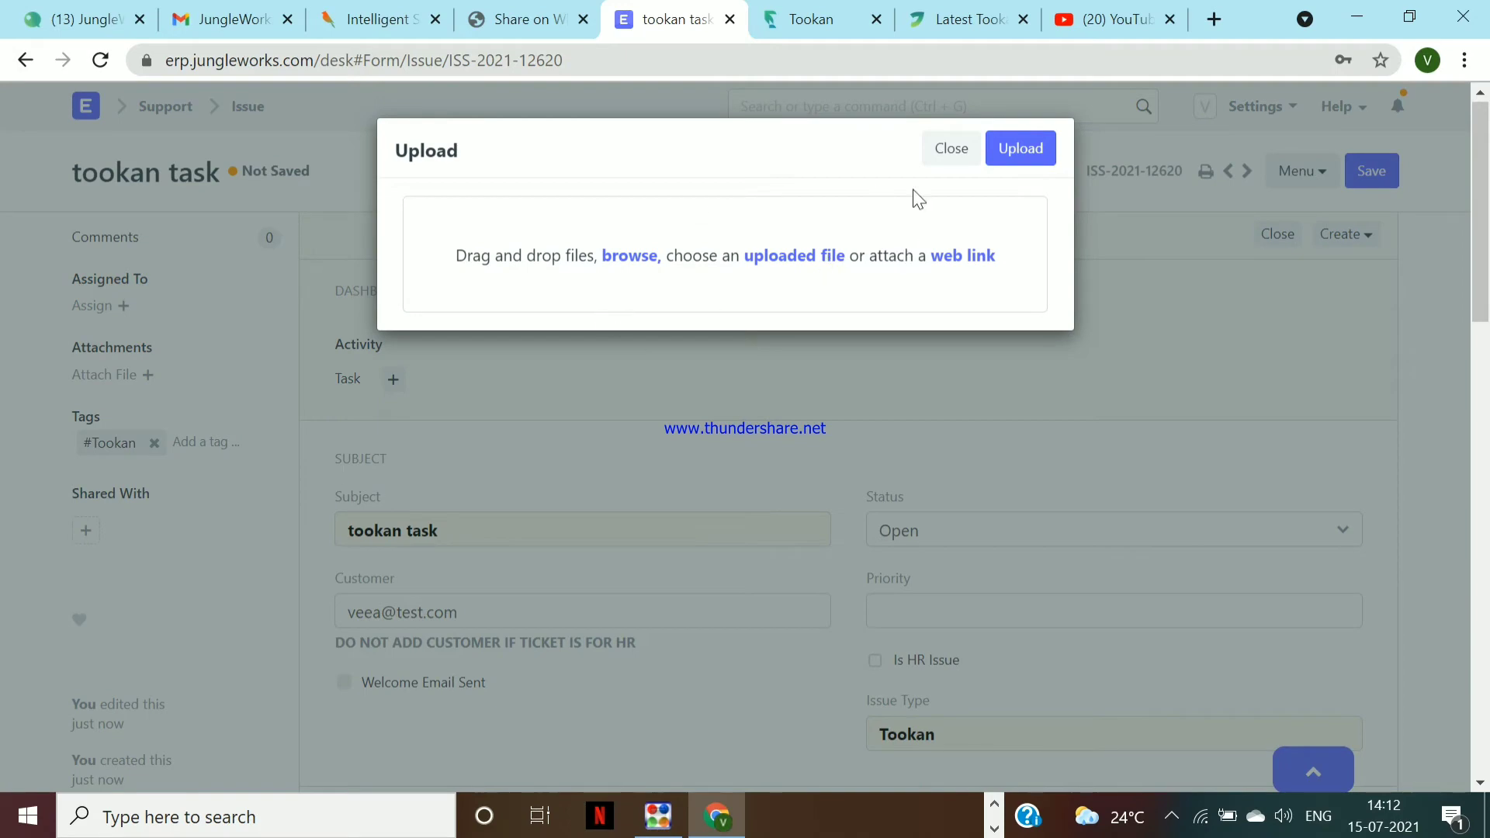
left_click(943, 152)
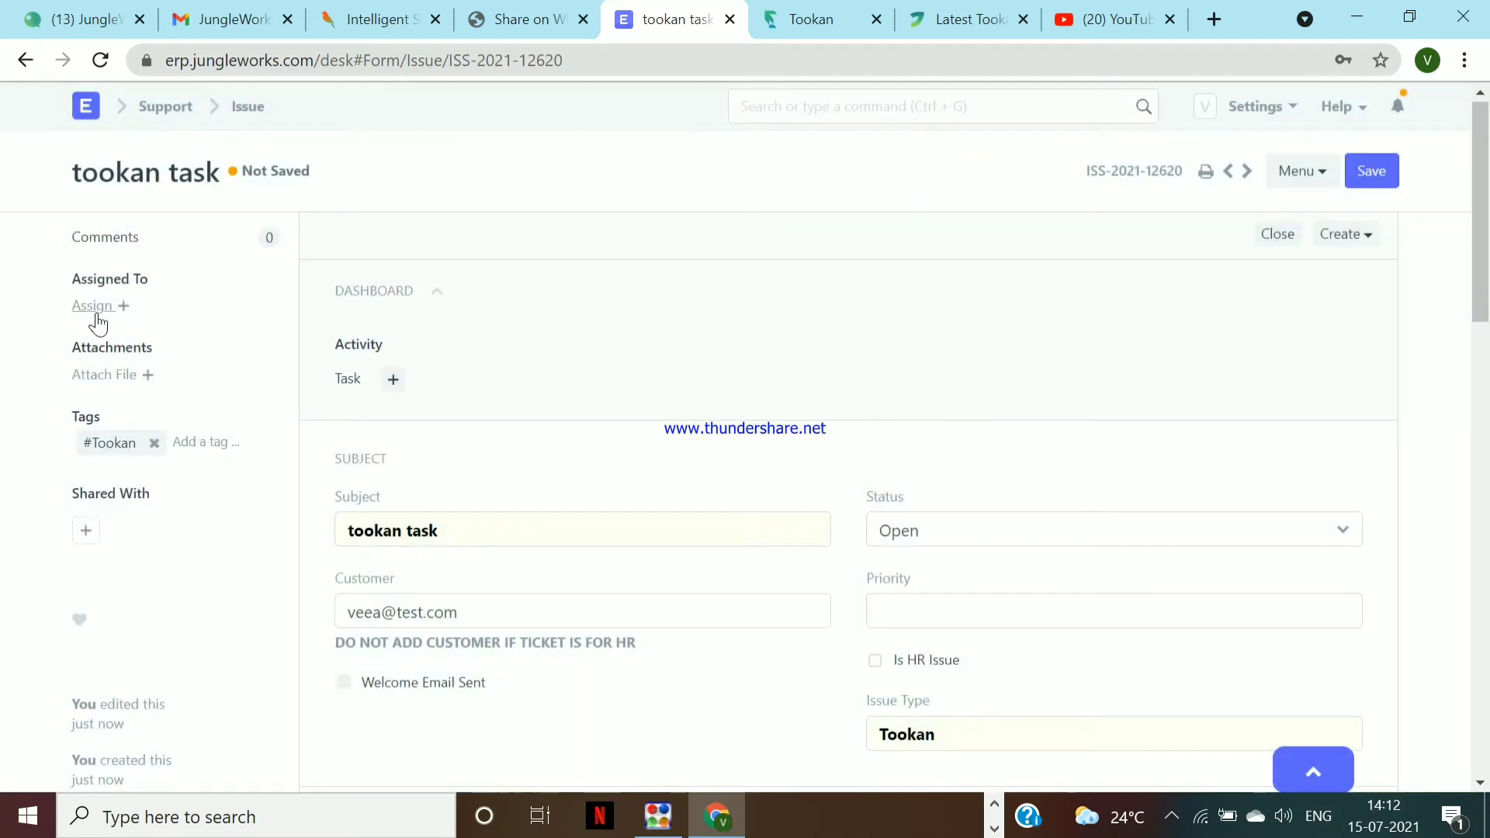
Copy the issue ID ISS-2021-12620 and return to the Issue list
scroll(575, 515, "down", 15)
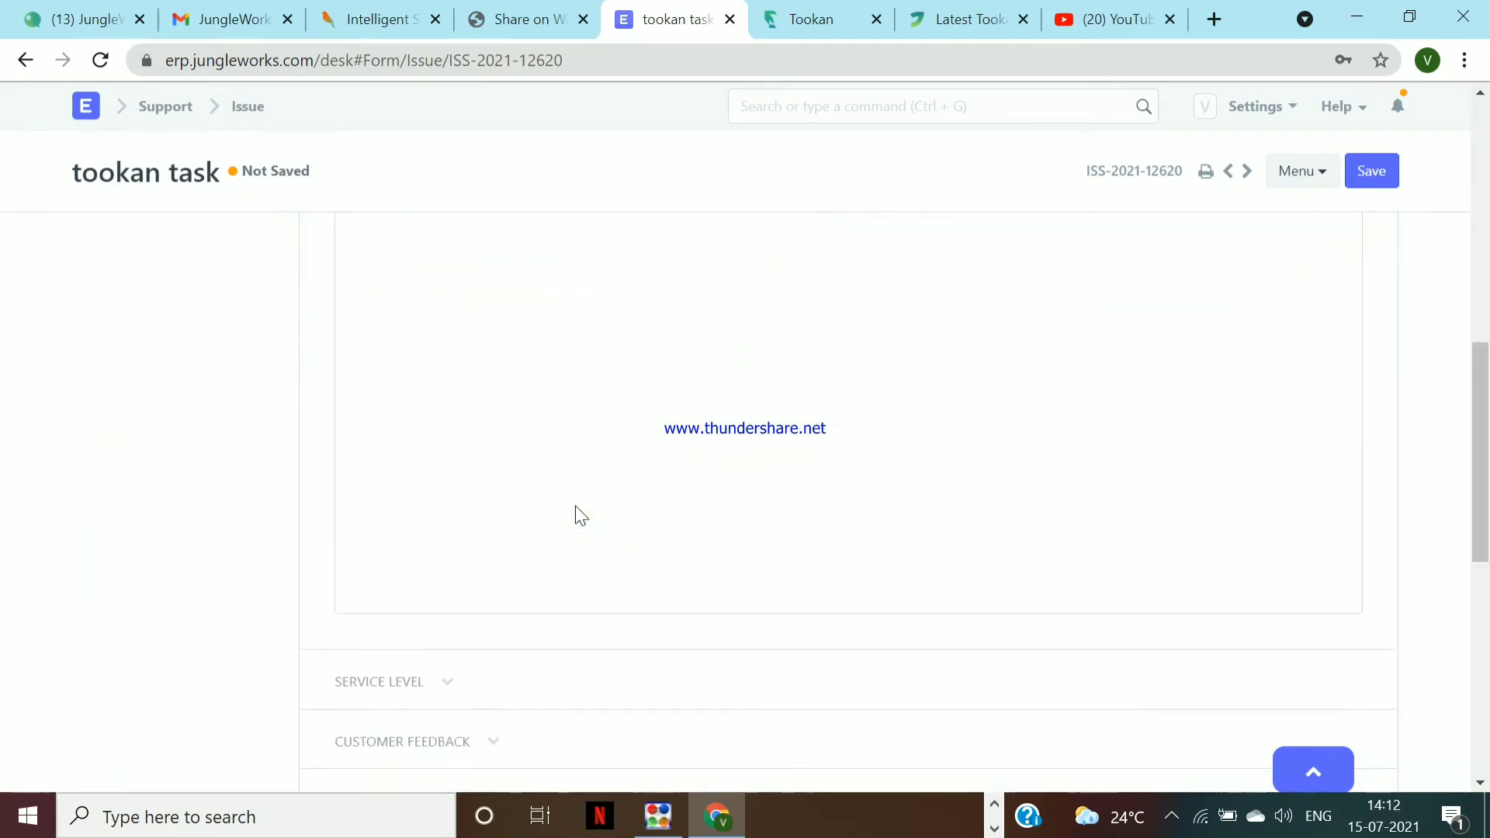
scroll(580, 515, "down", 2)
scroll(578, 515, "up", 17)
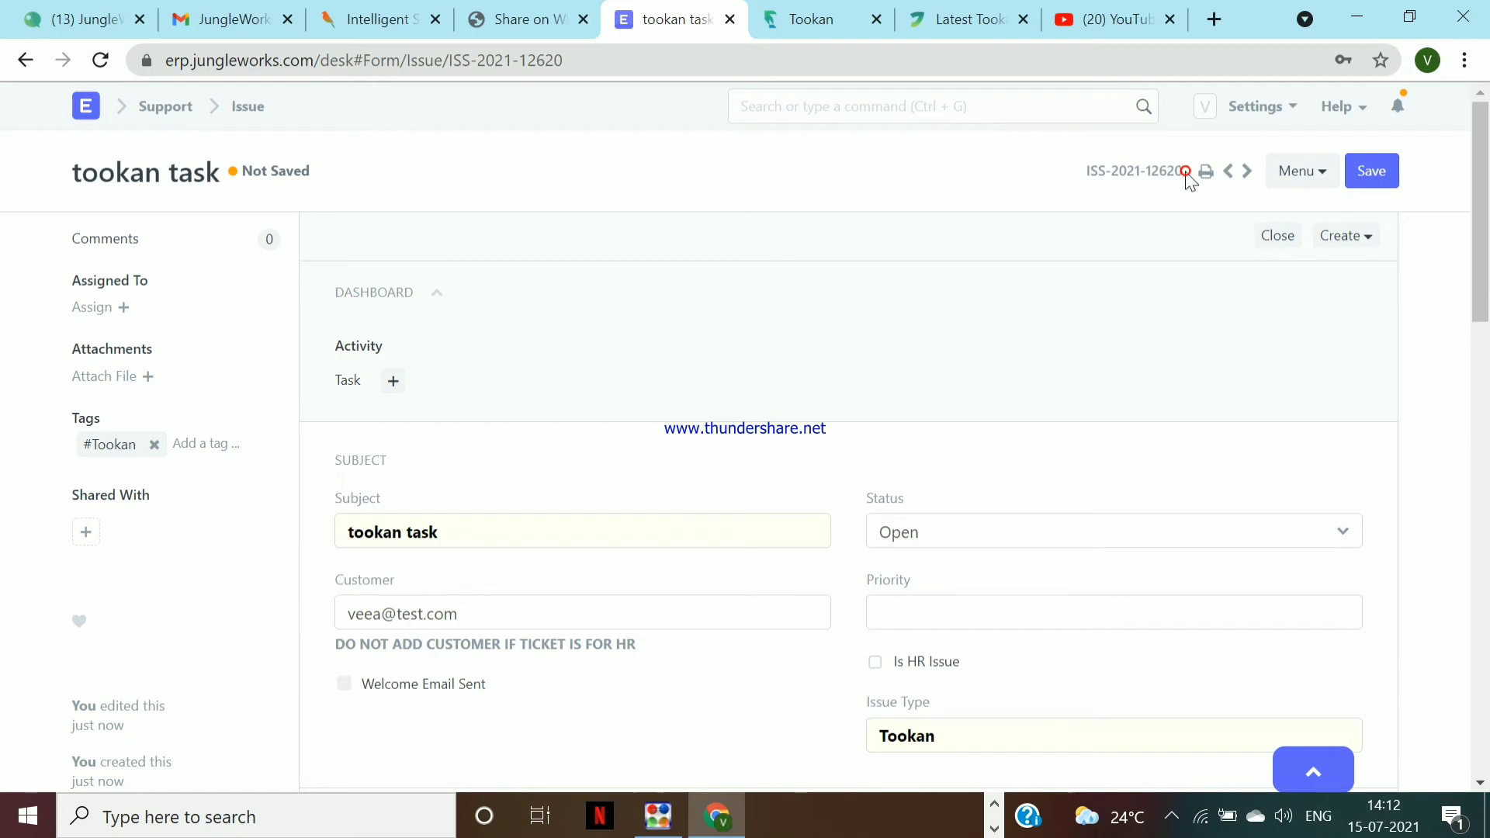
left_click_drag(1186, 171, 1032, 183)
key("ctrl+c")
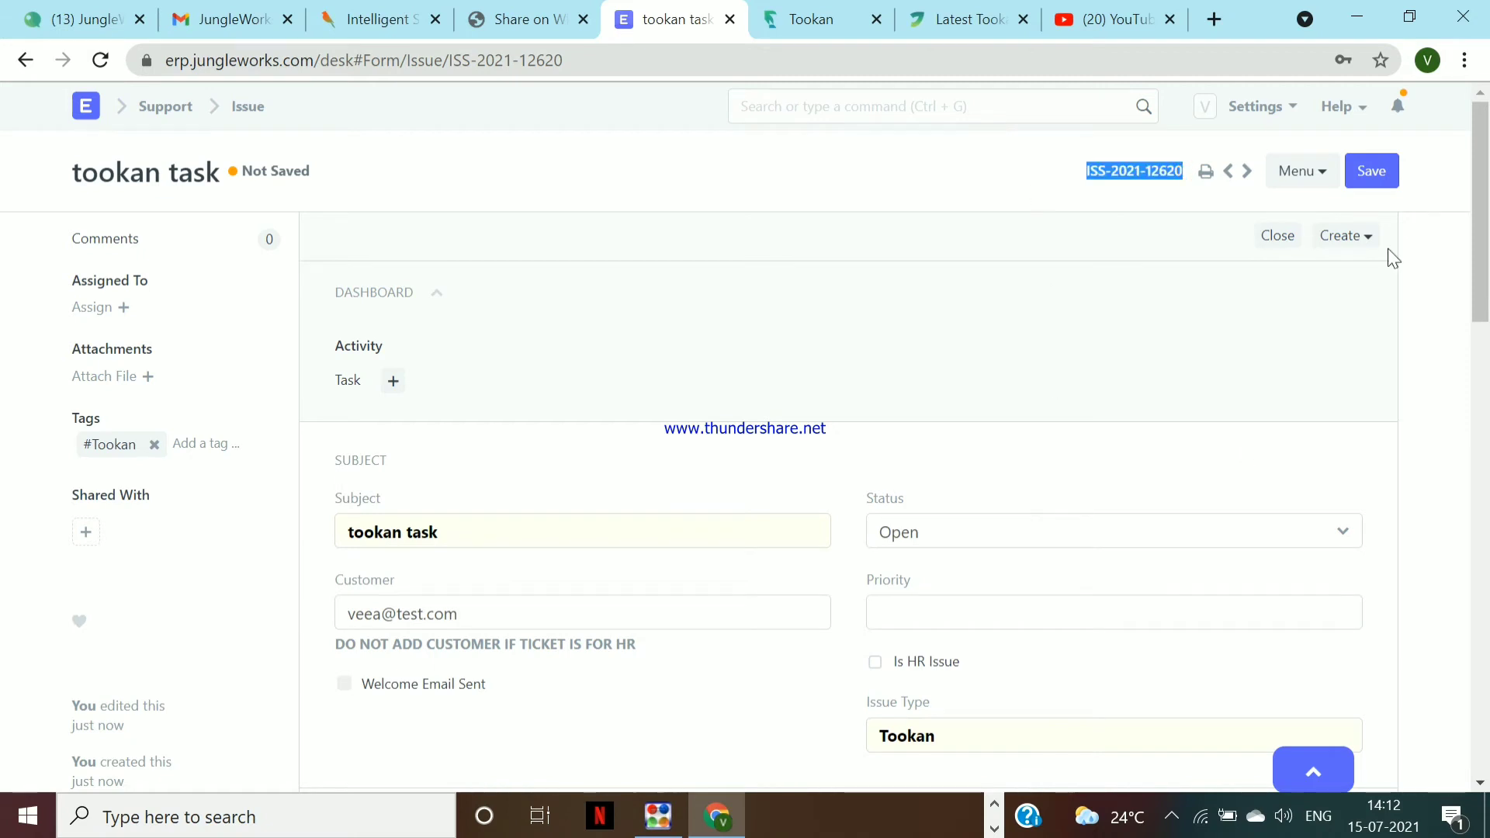
scroll(1152, 465, "down", 15)
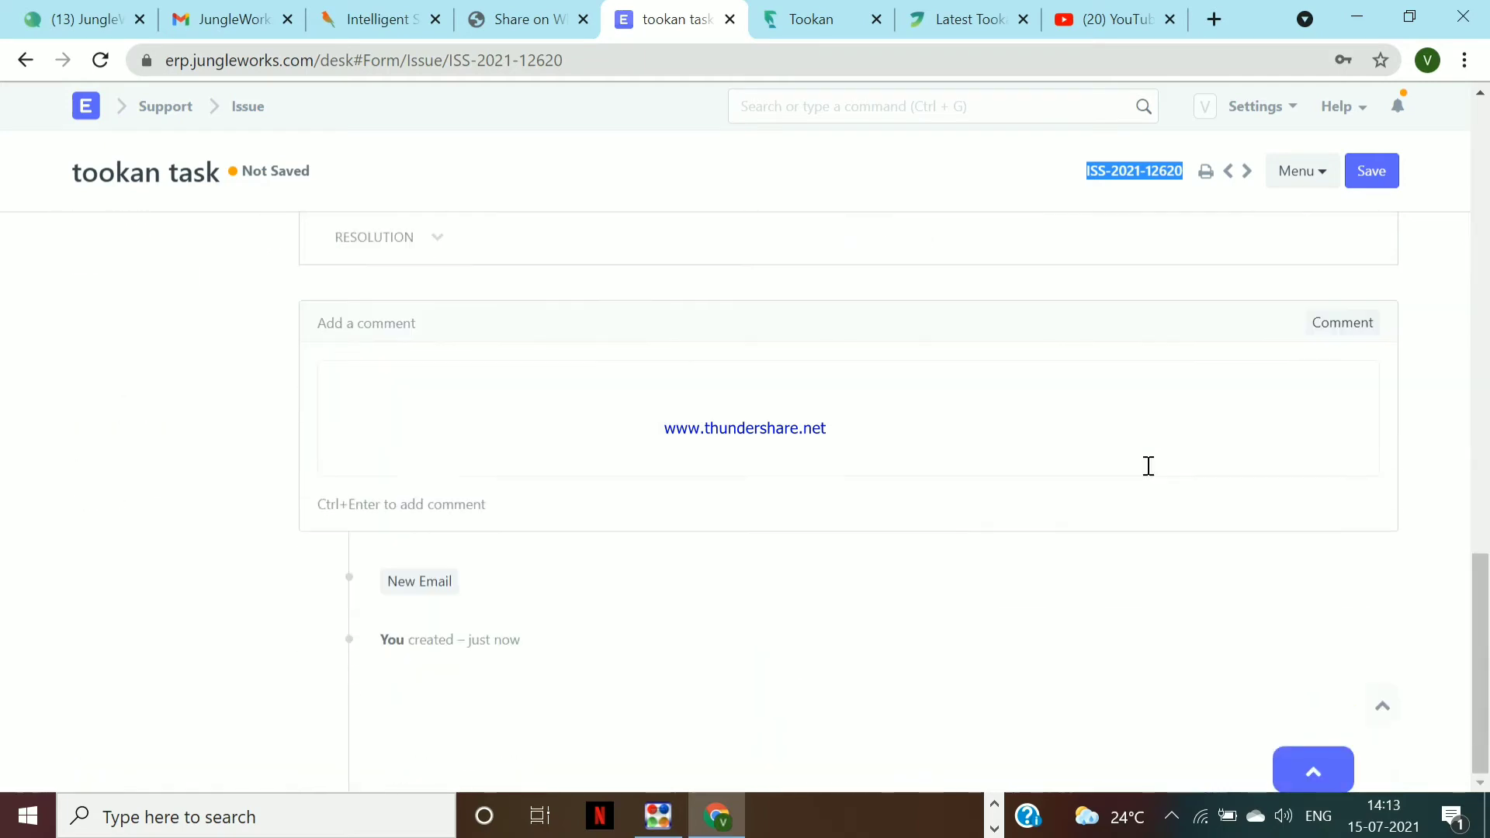
scroll(1148, 465, "up", 15)
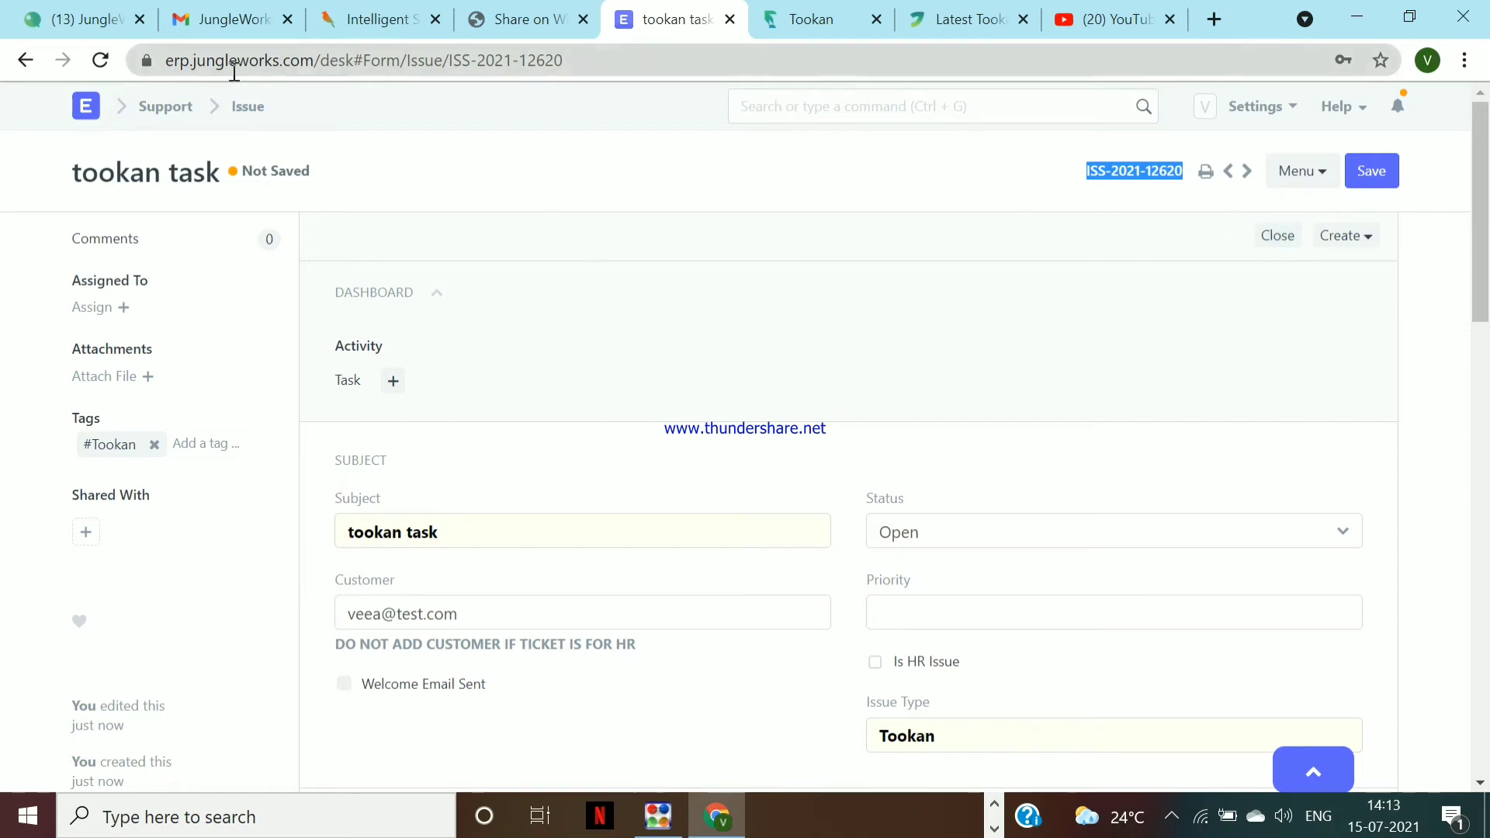
left_click(247, 108)
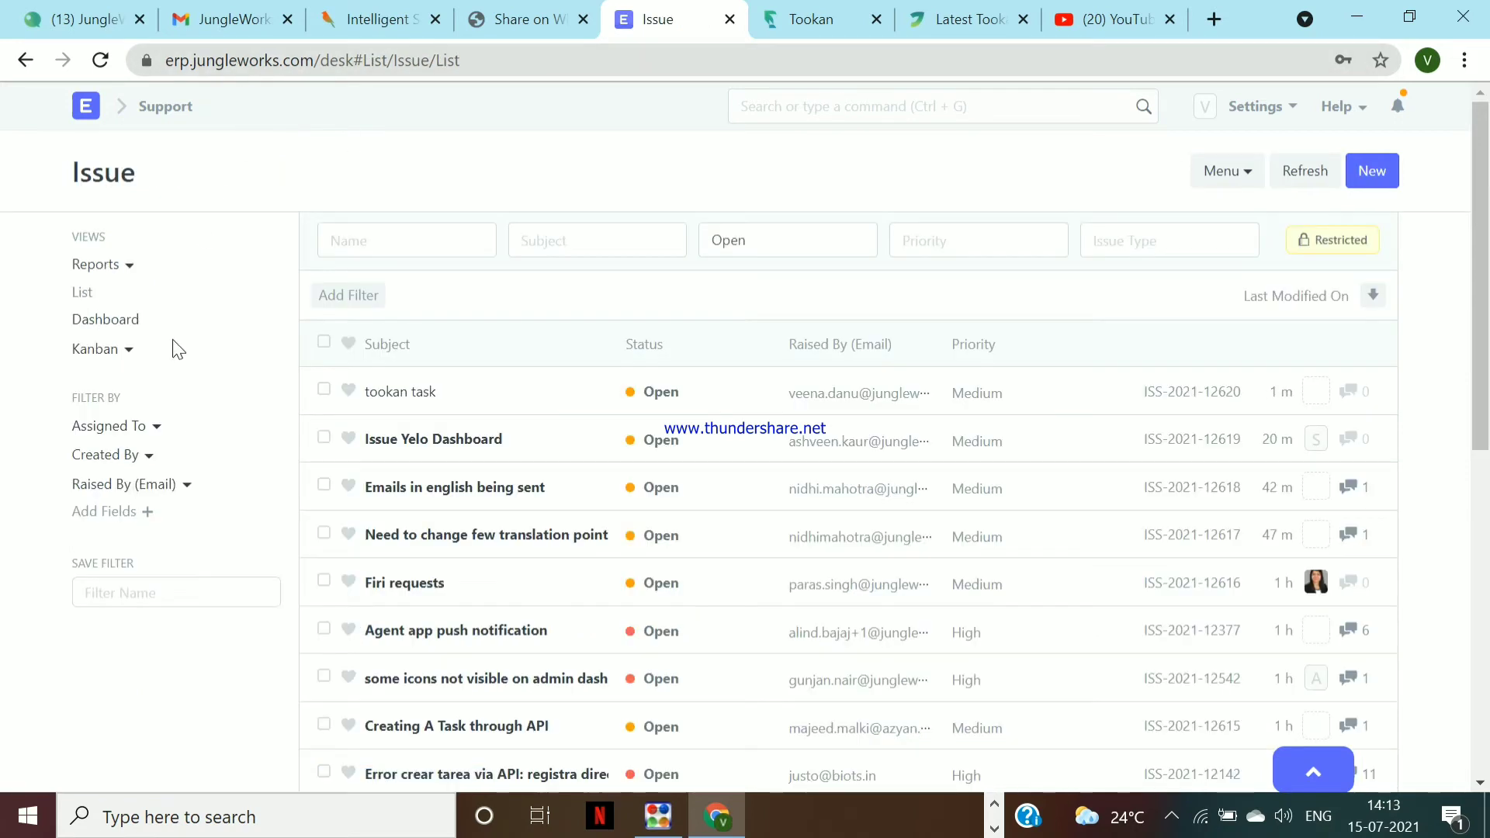
Try the Assigned To me and Created By me sidebar filters, then remove them
left_click(136, 426)
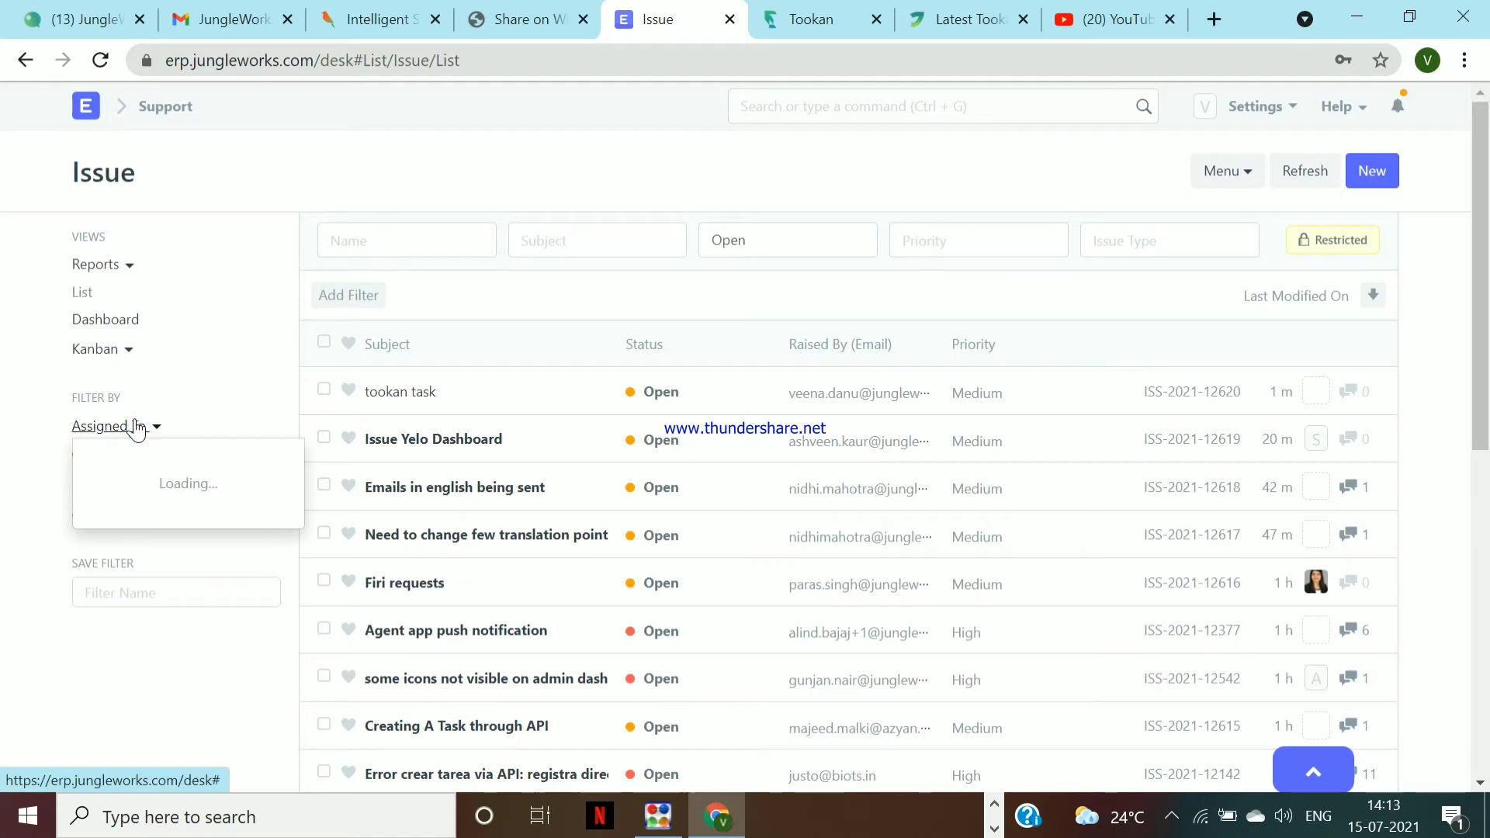
left_click(186, 530)
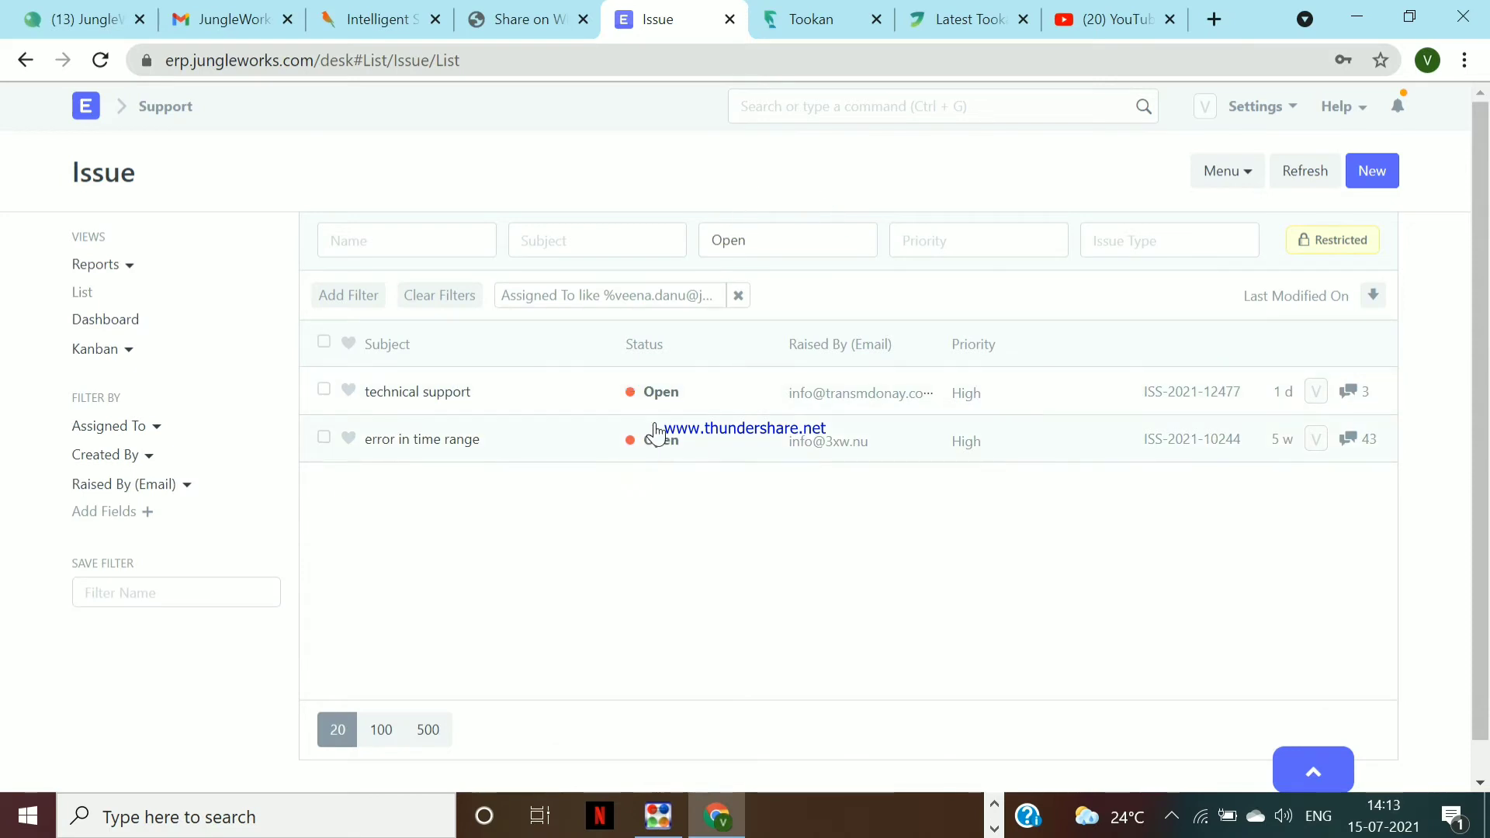
left_click(738, 297)
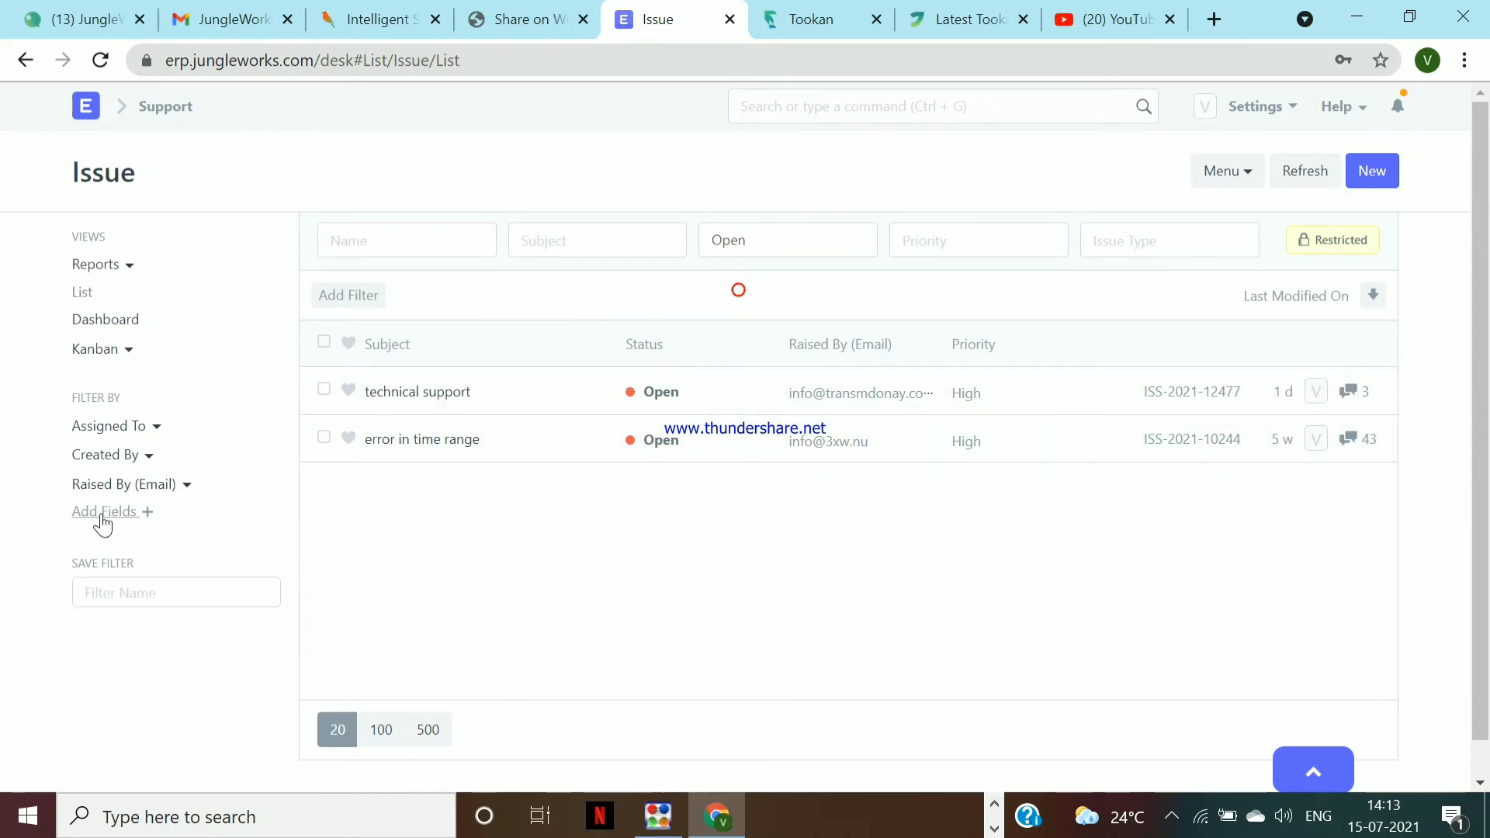
left_click(108, 456)
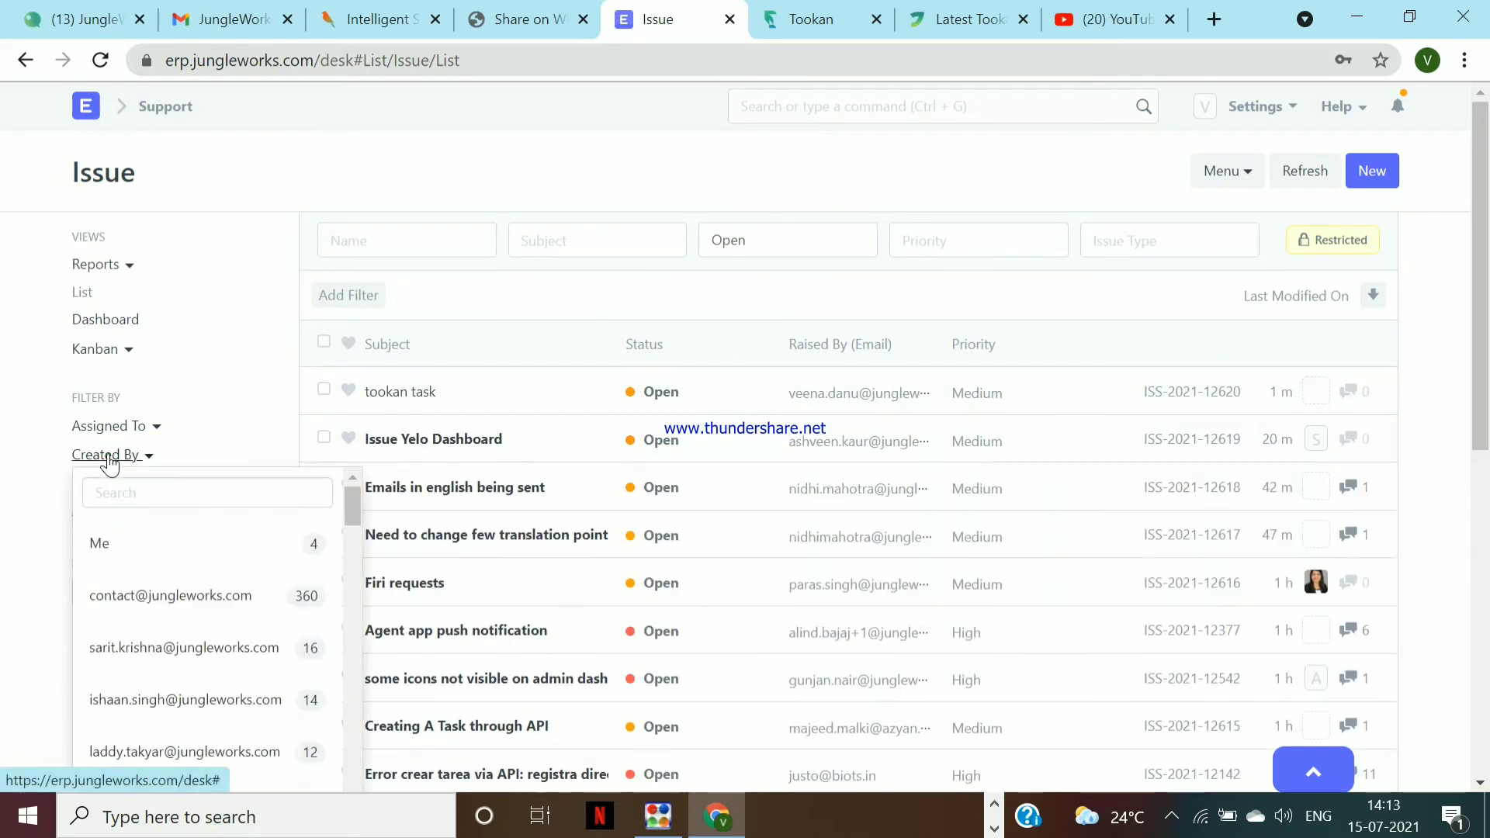
left_click(141, 559)
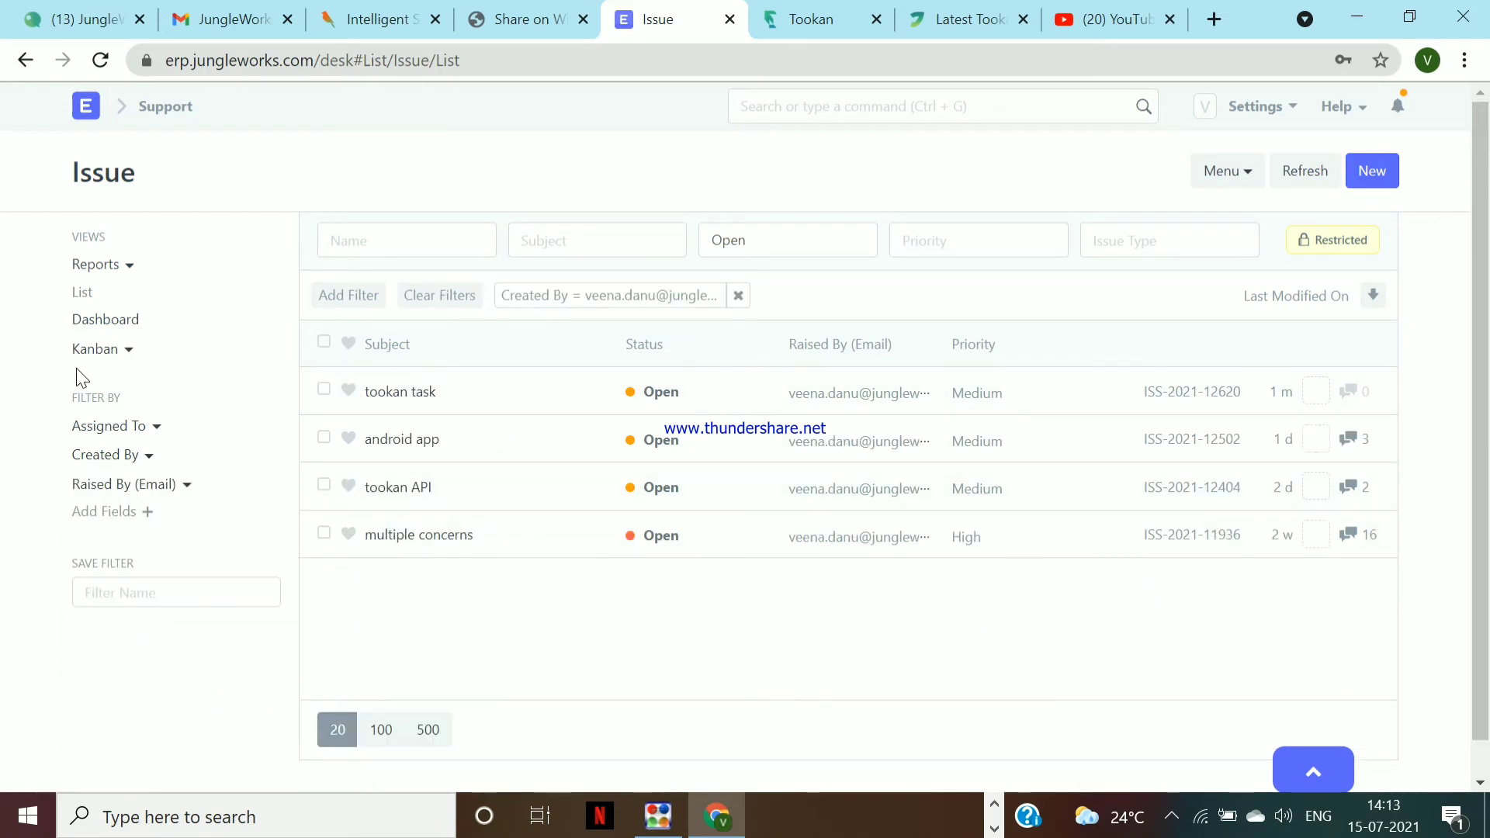
left_click(147, 457)
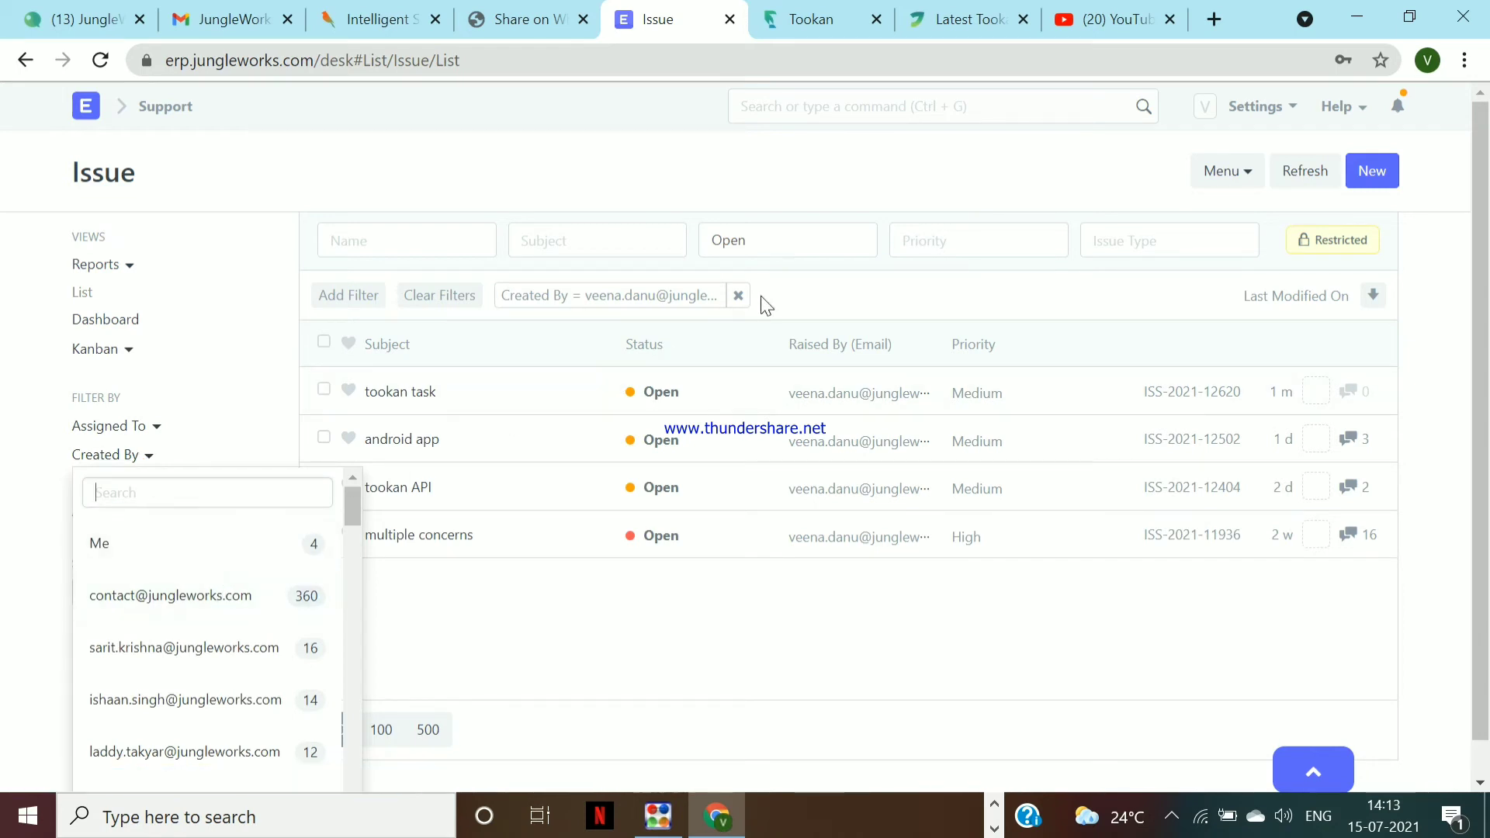
left_click(737, 296)
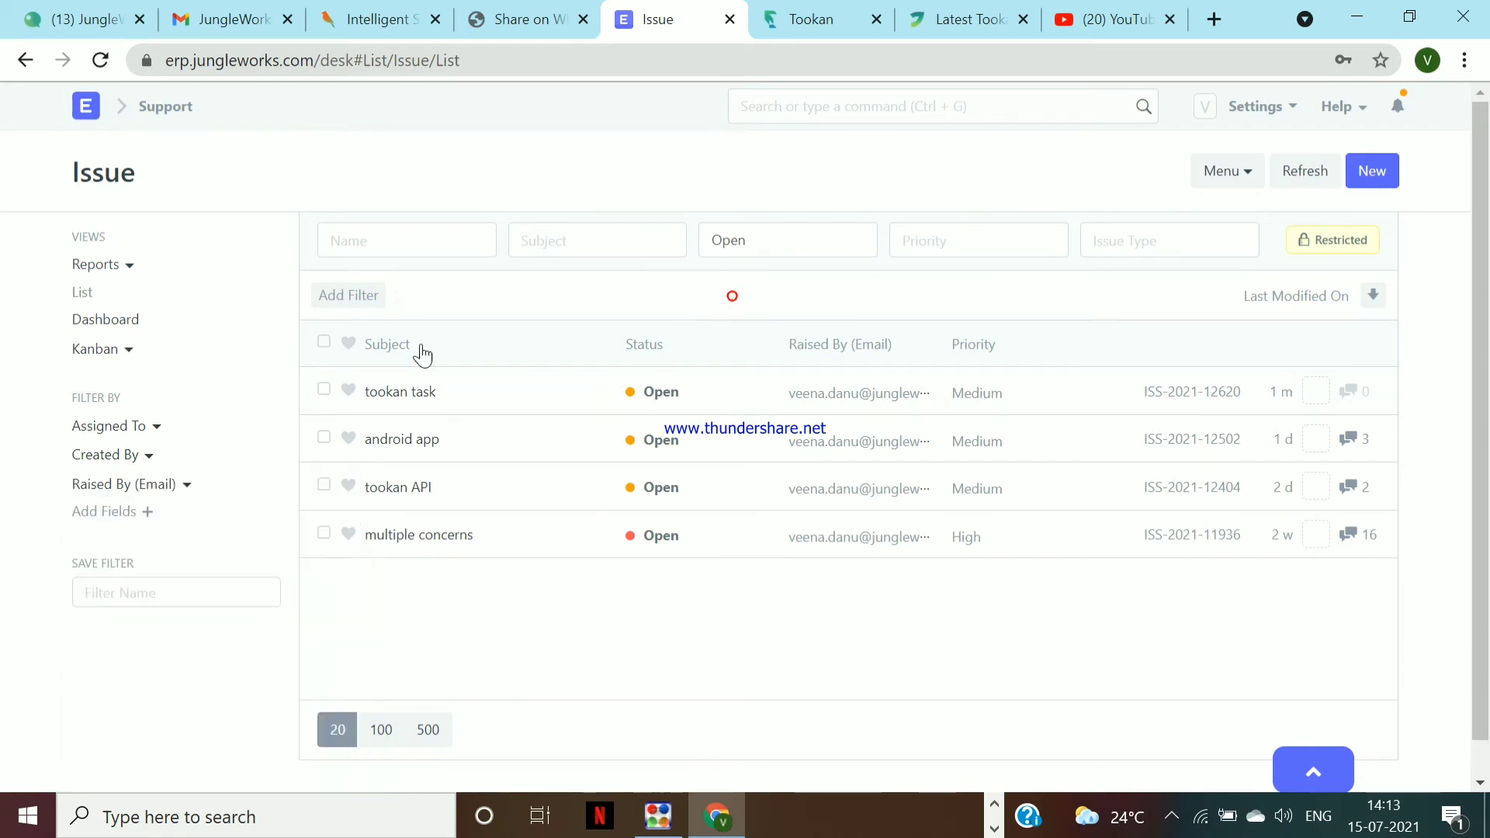
Filter the open issues to those created by the company contact account
left_click(135, 461)
left_click(209, 617)
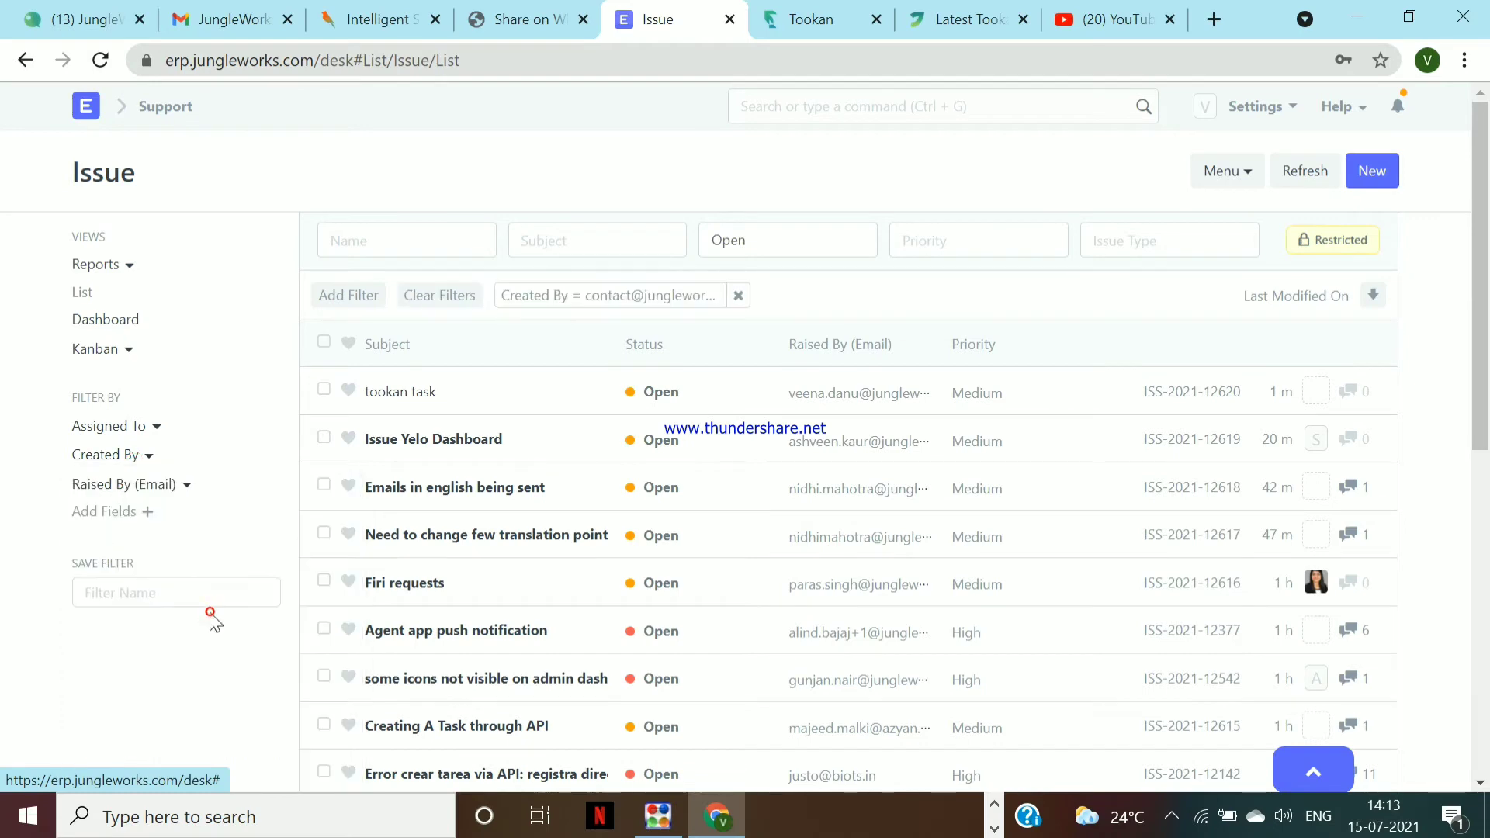
scroll(535, 602, "down", 2)
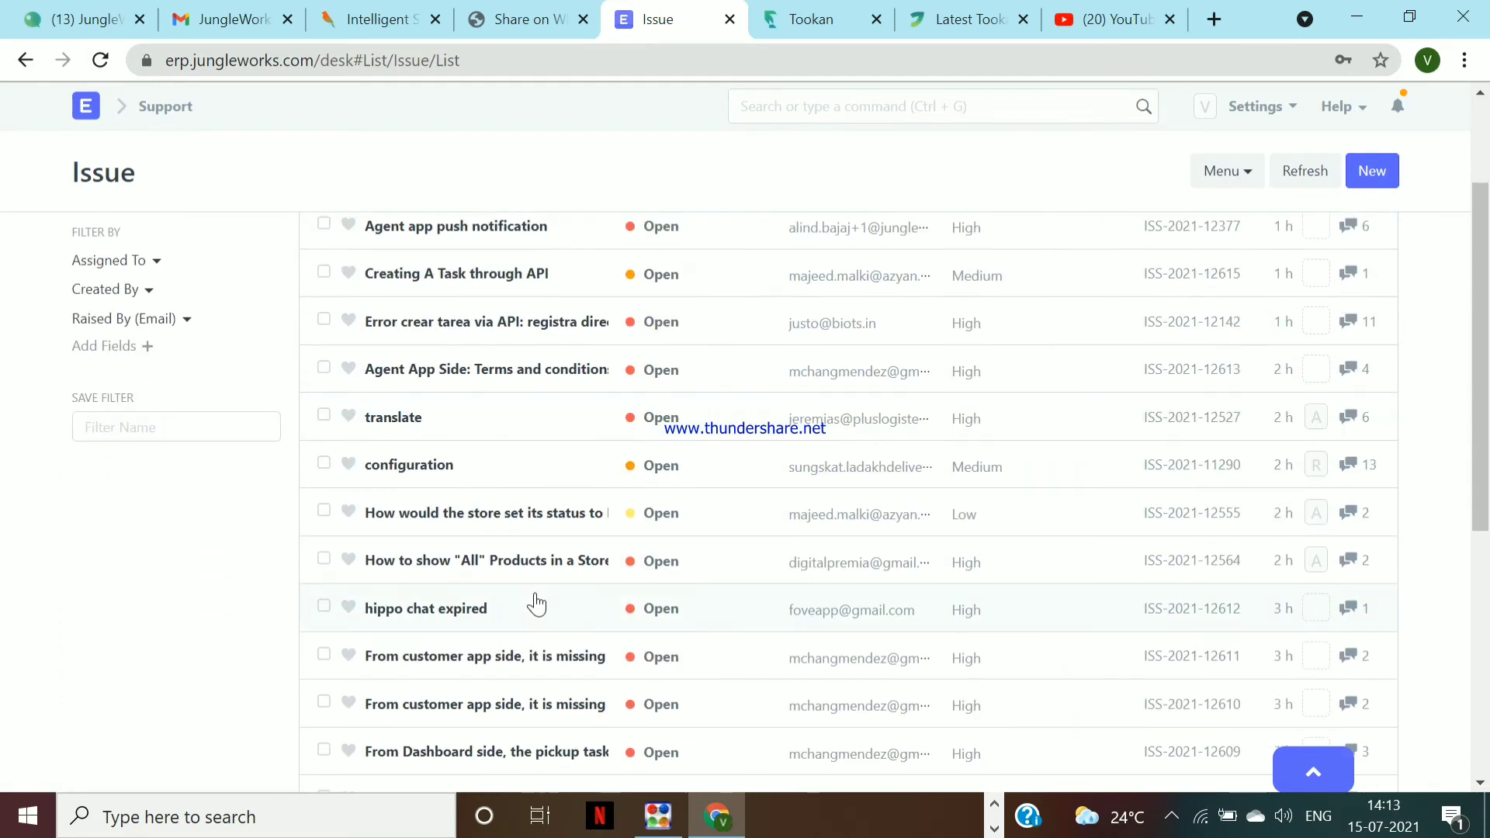
scroll(535, 603, "down", 6)
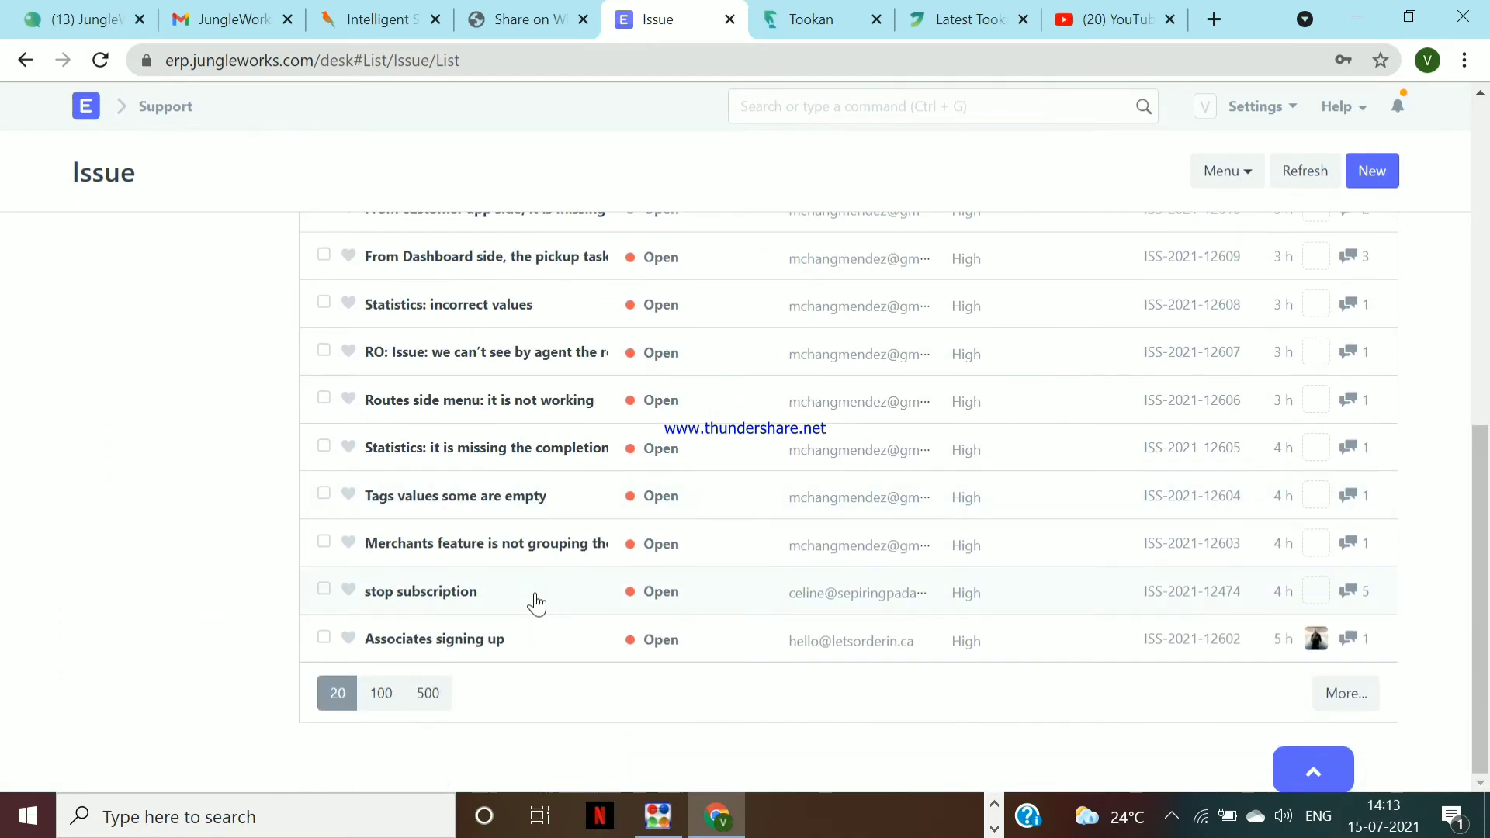
scroll(535, 603, "up", 8)
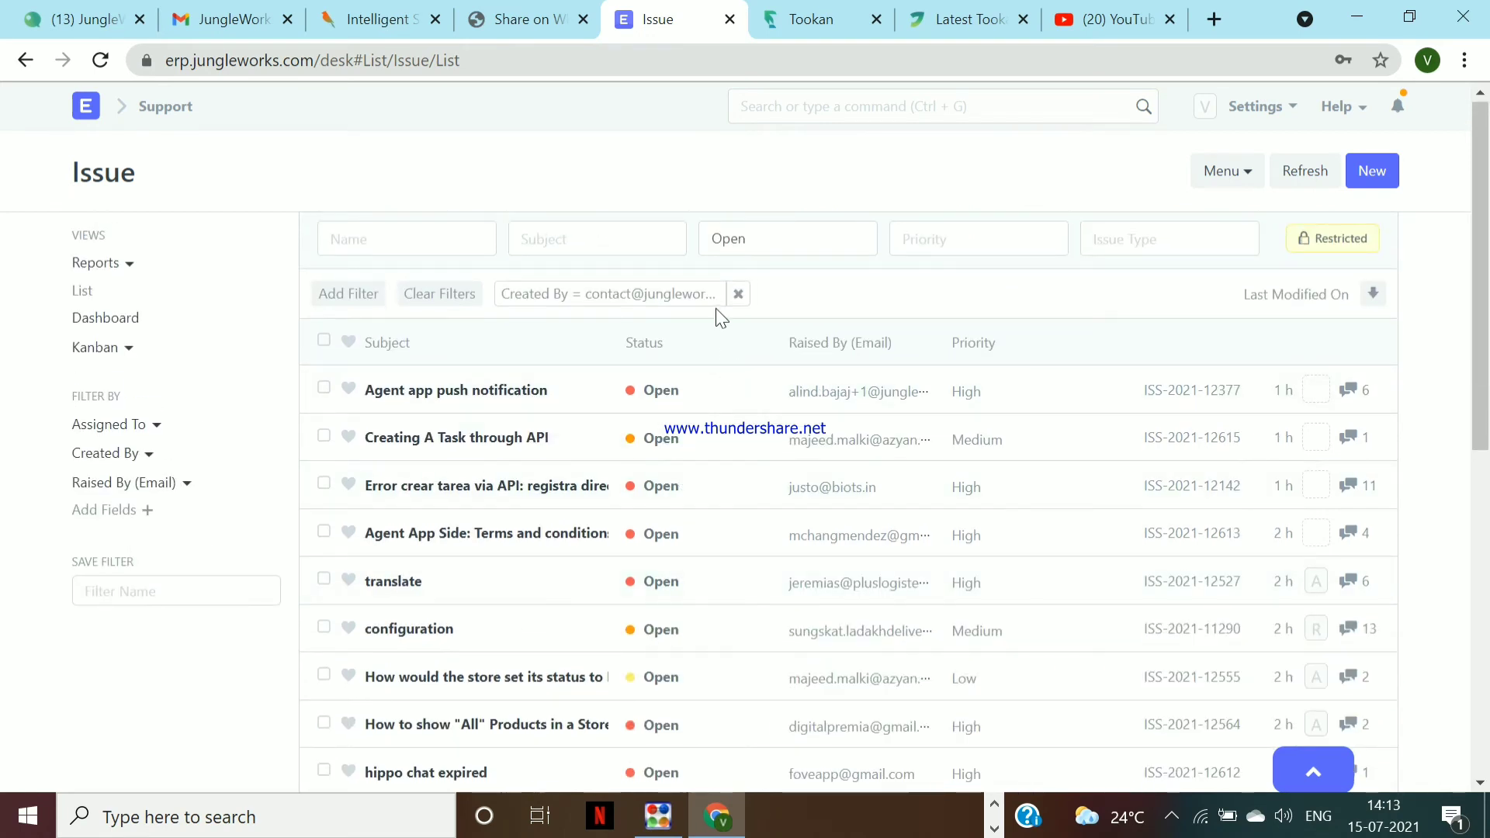
Replace the creator filter with an ID filter for ISS-2021-12620
left_click(739, 294)
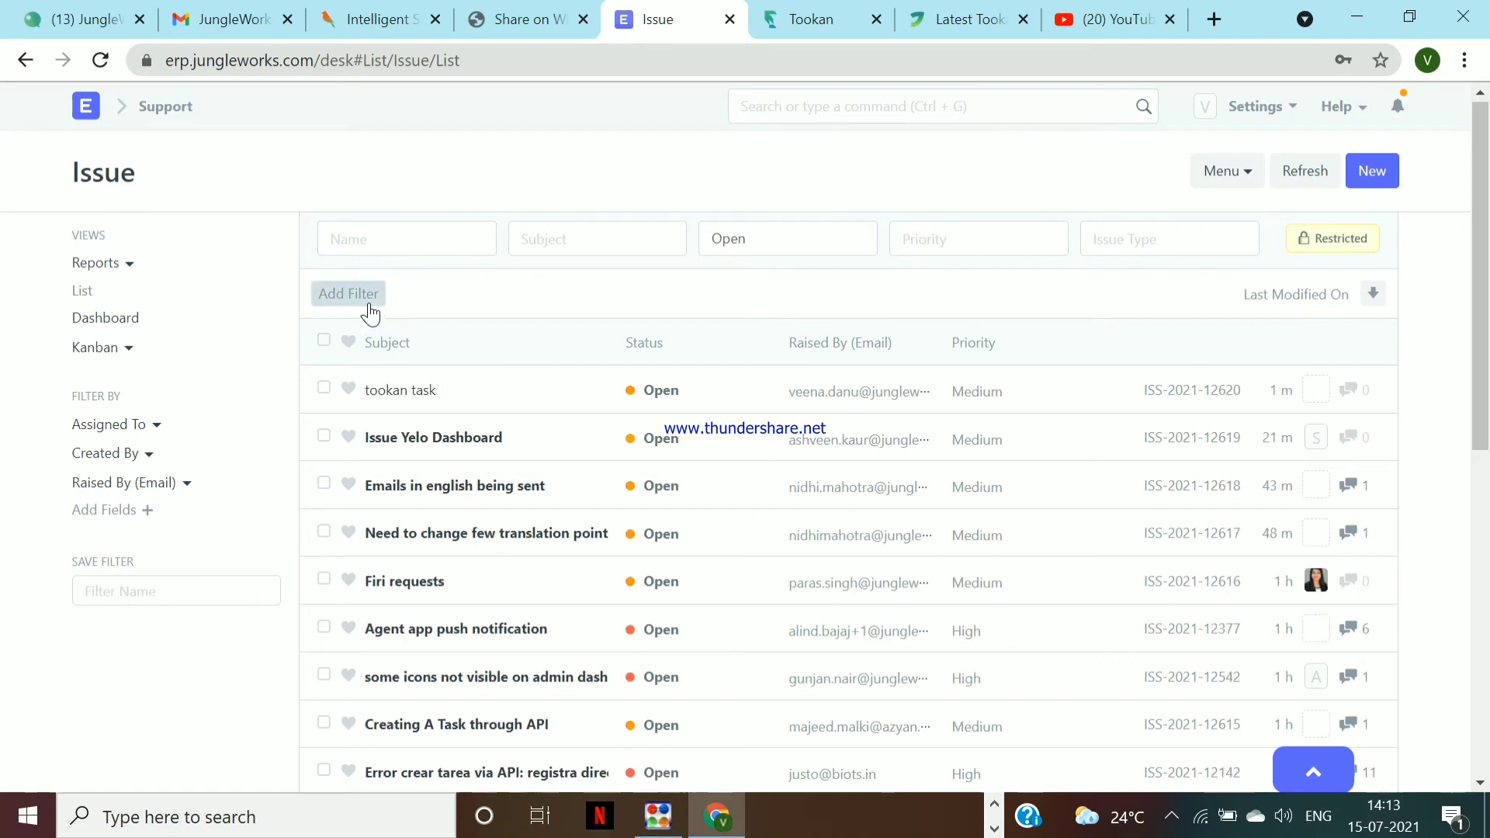
left_click(365, 302)
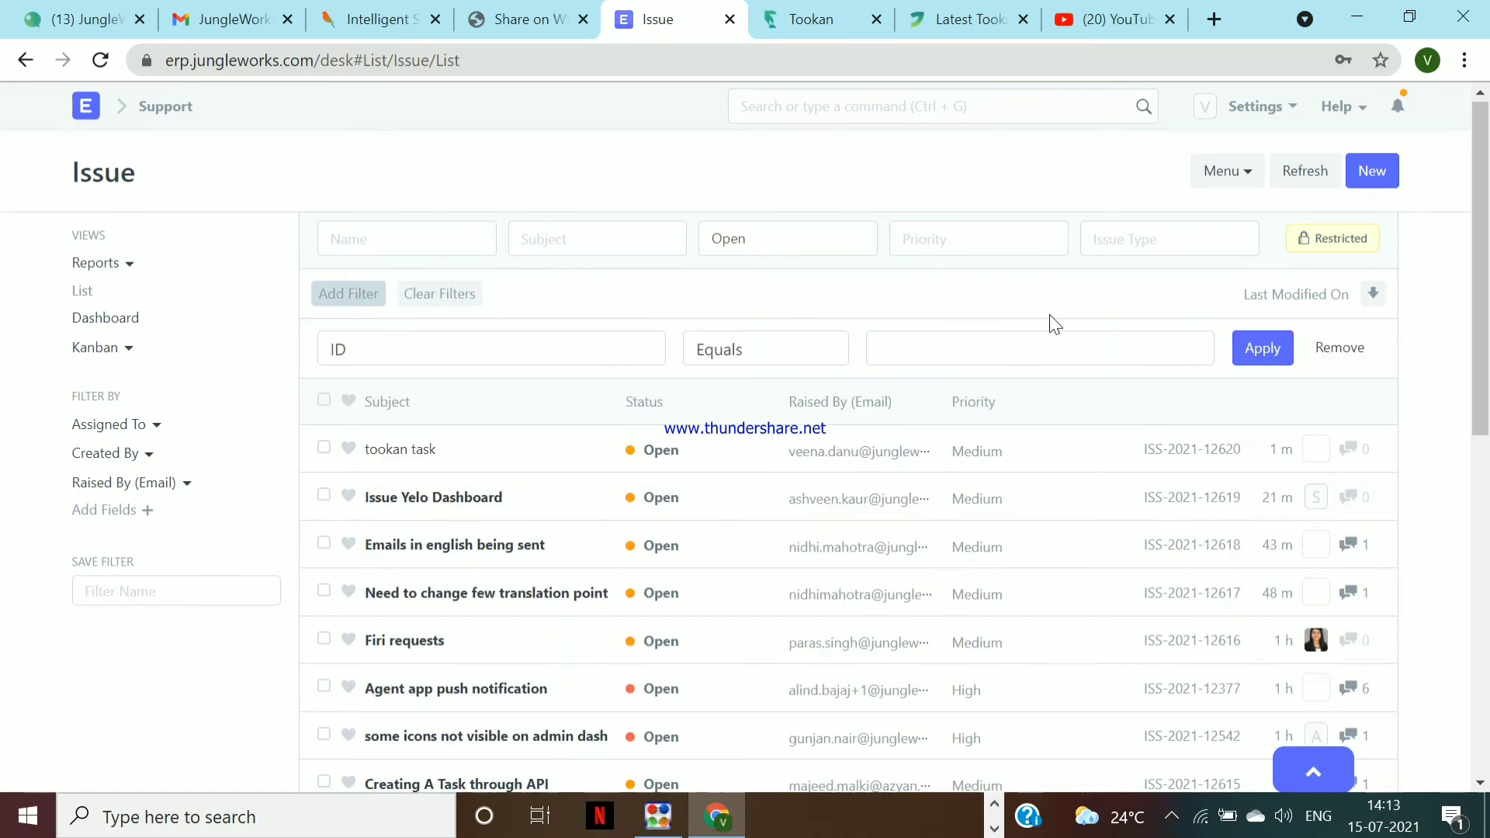
left_click(979, 347)
key("ctrl+v")
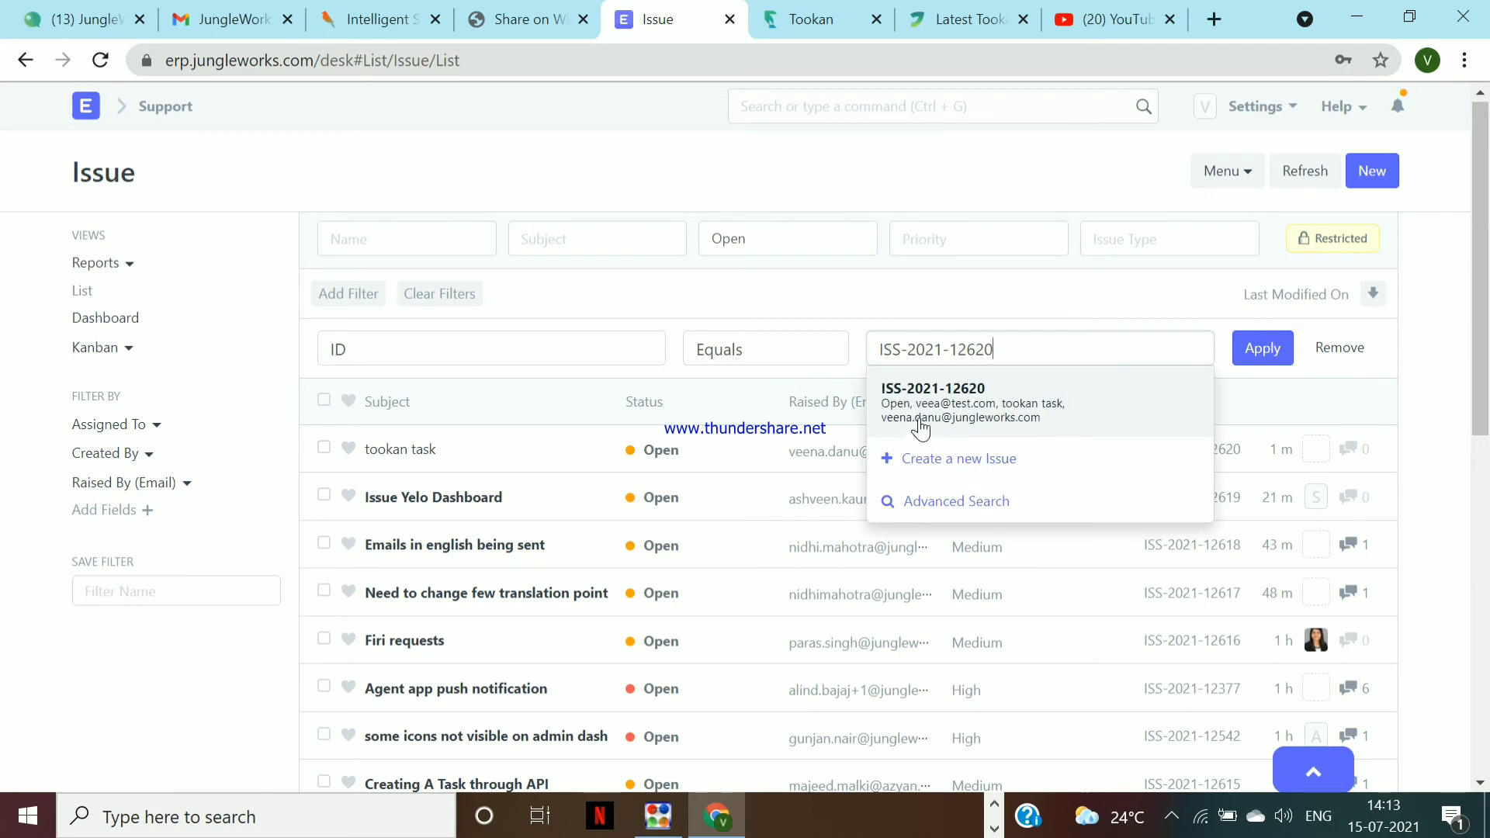
left_click(921, 422)
left_click(1262, 347)
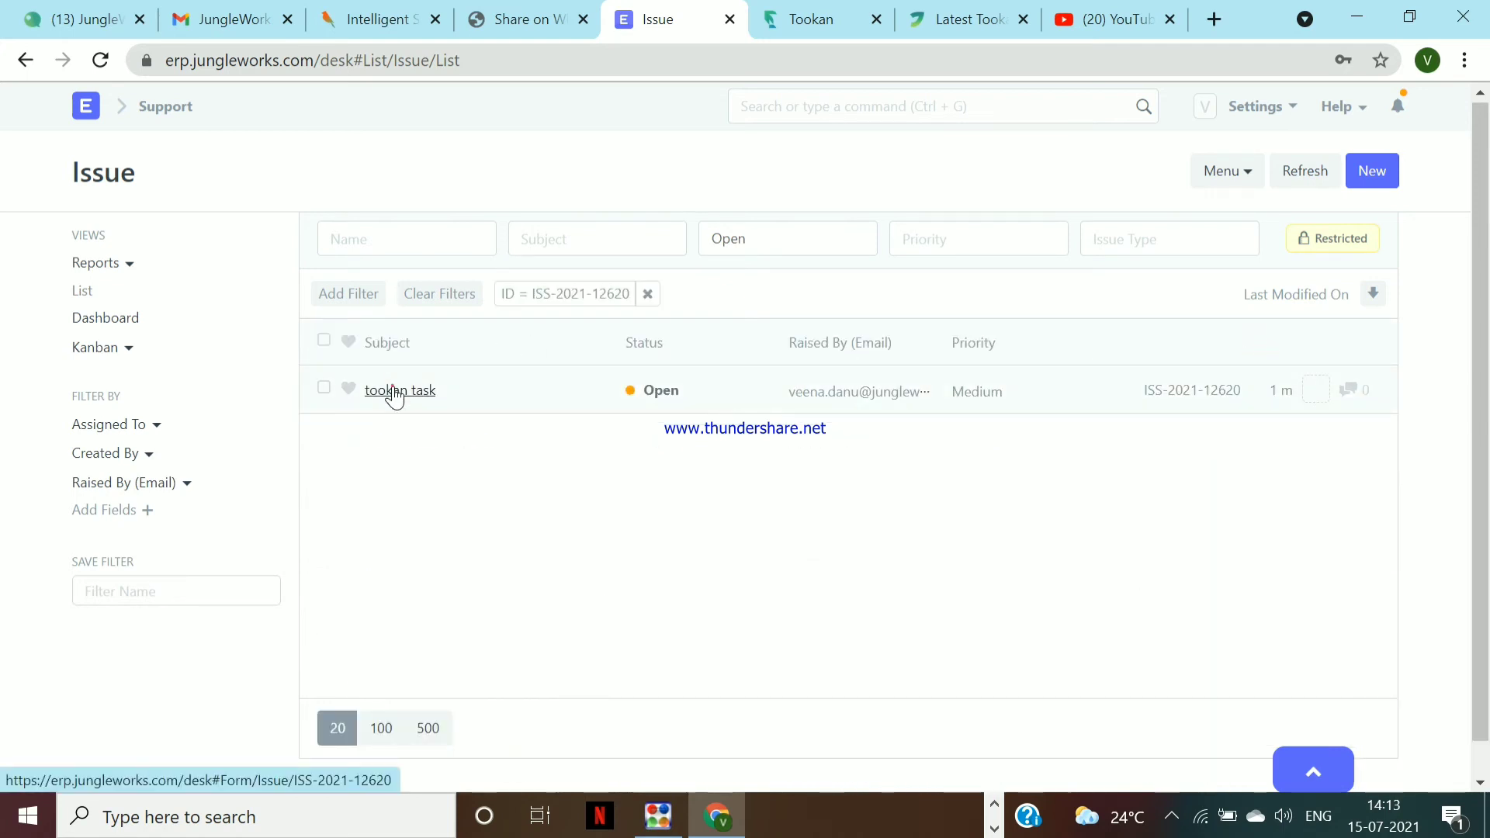
Open the tookan task issue to check it, then return to the Issue list
left_click(392, 391)
scroll(575, 532, "down", 15)
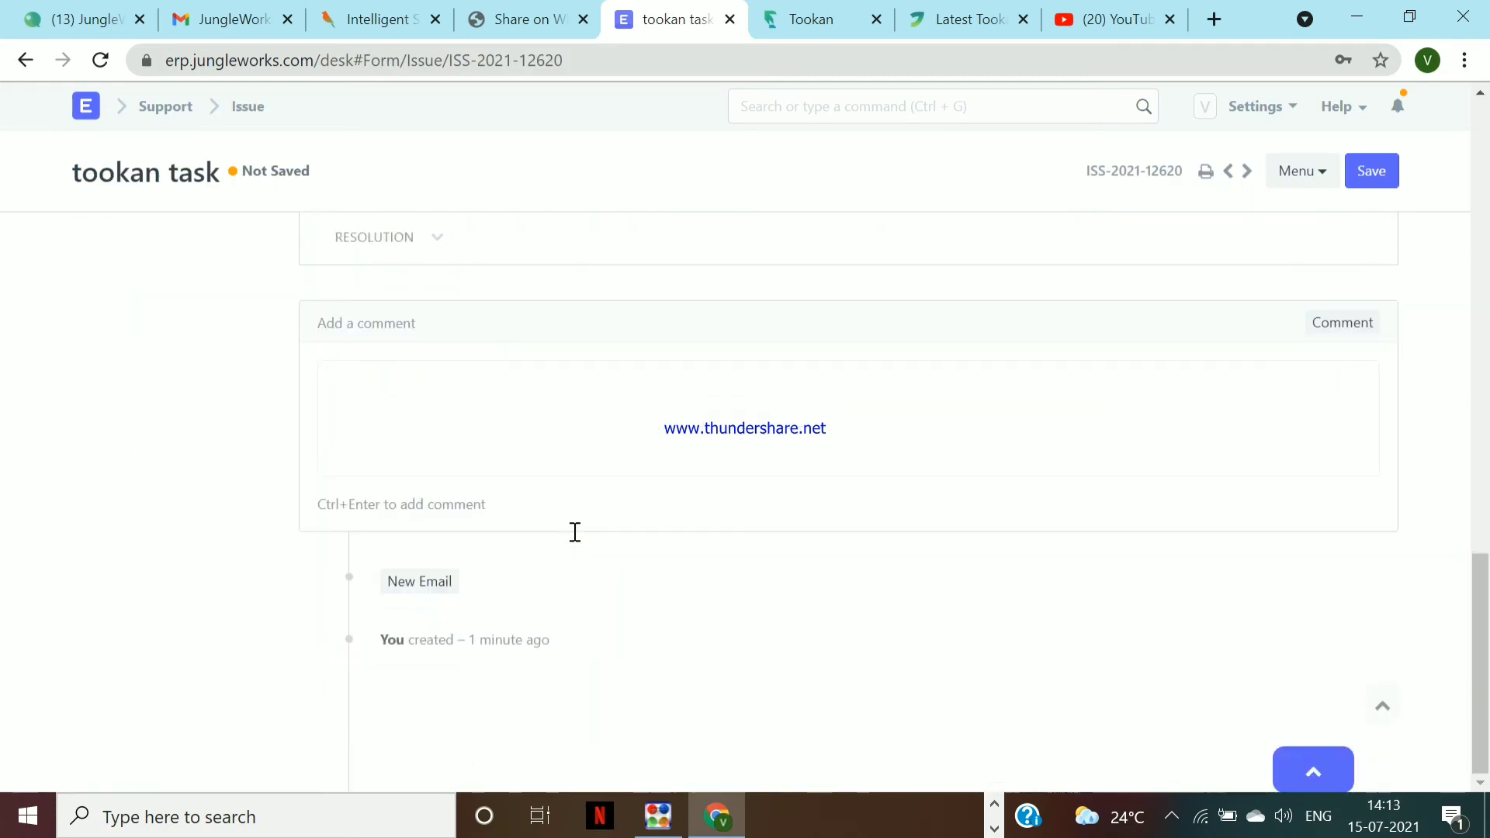
scroll(575, 532, "up", 15)
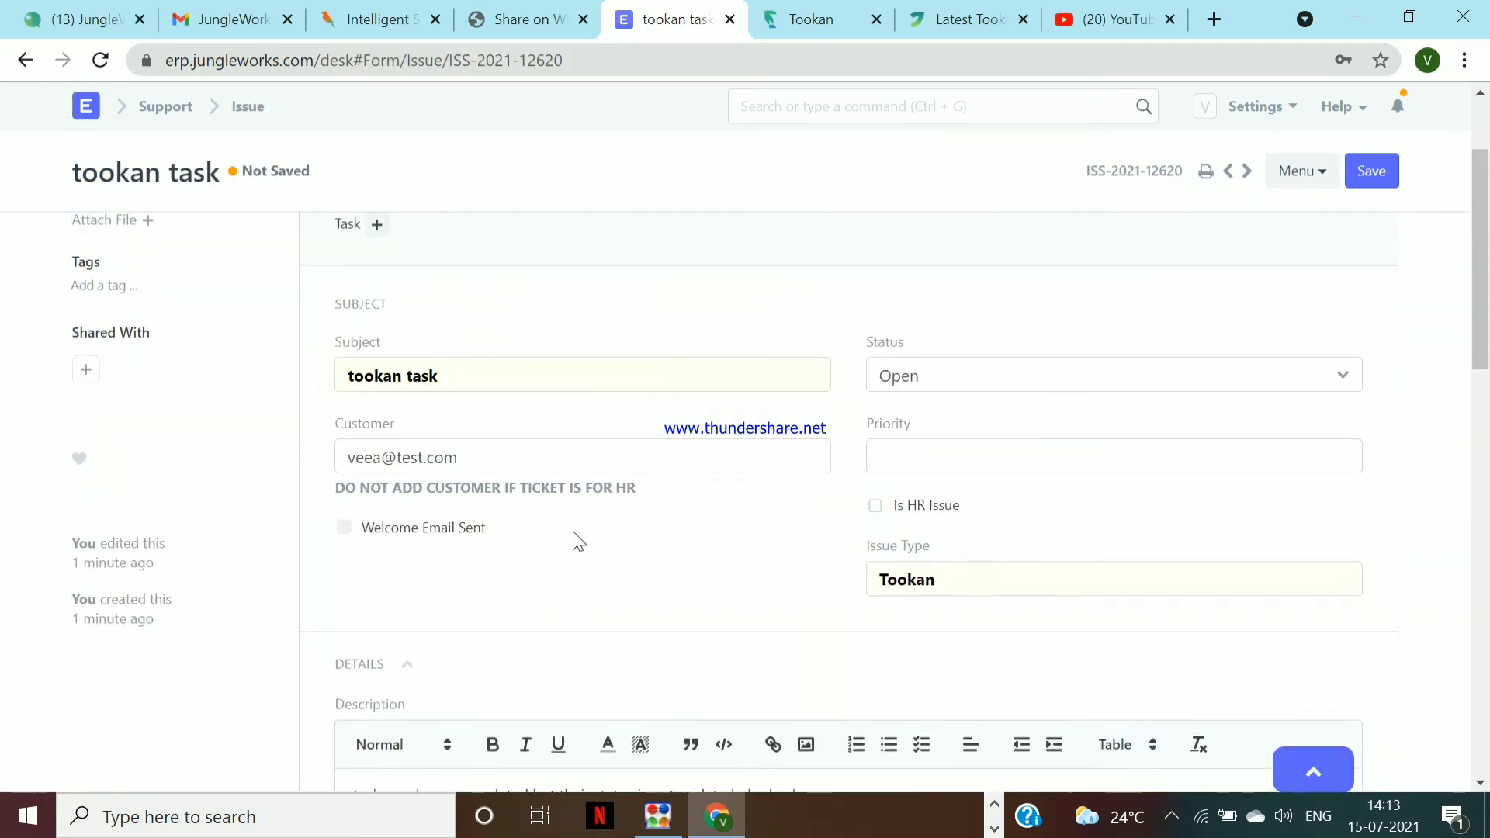
left_click(247, 106)
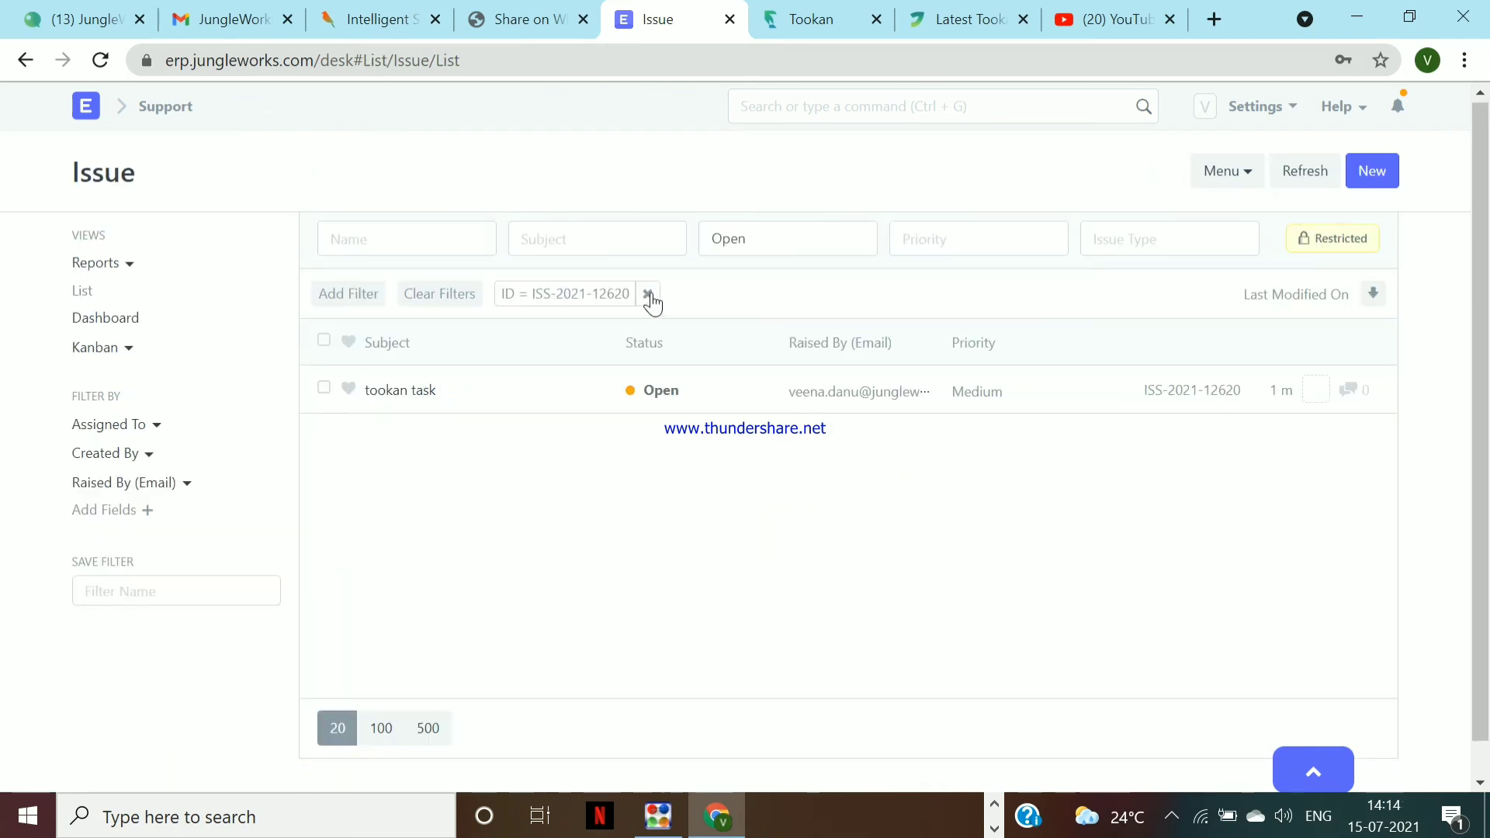
Swap the ID filter for Created By me with status Replied
left_click(648, 294)
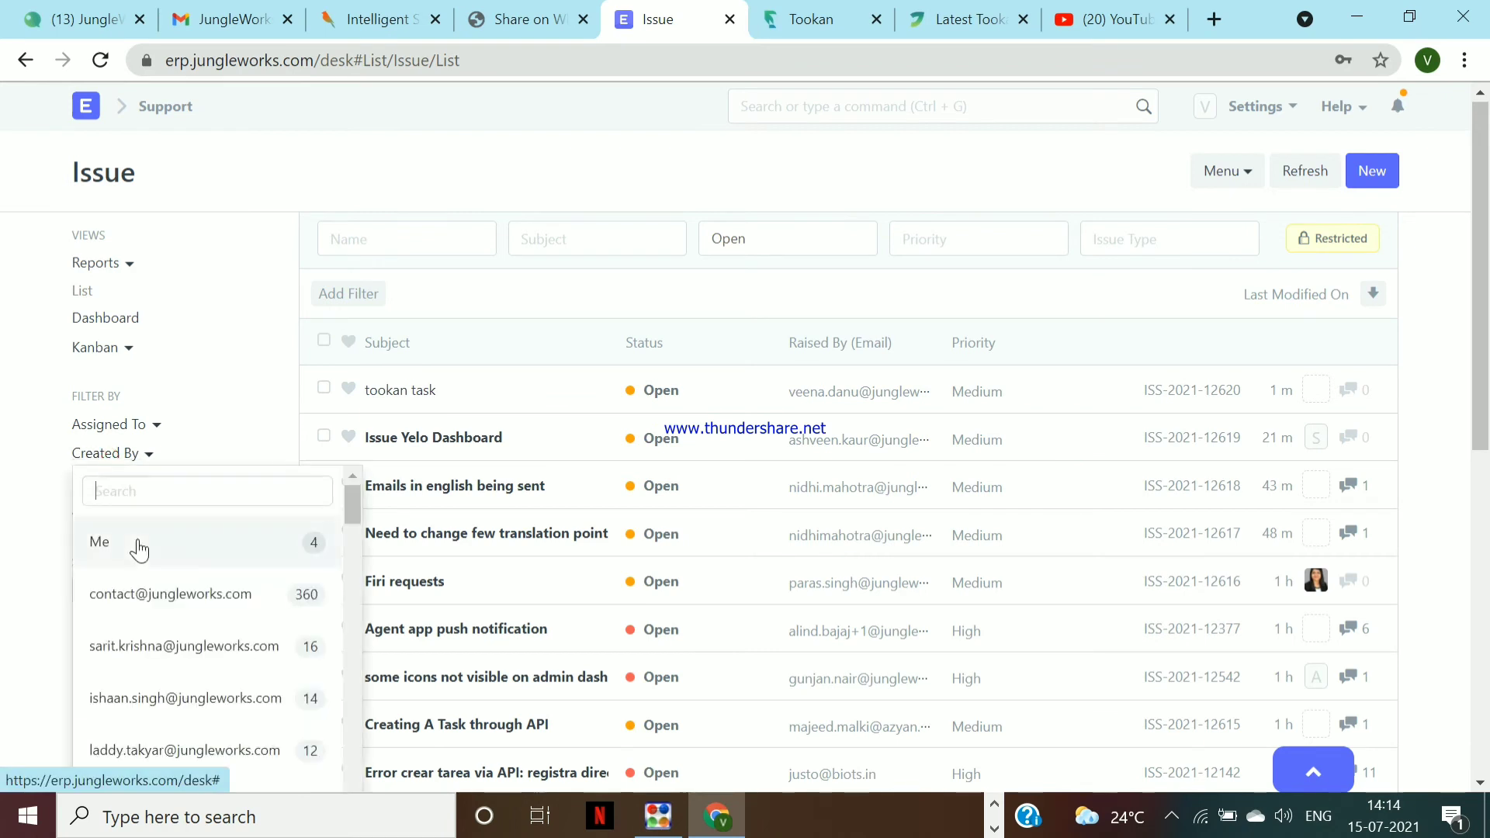
left_click(139, 549)
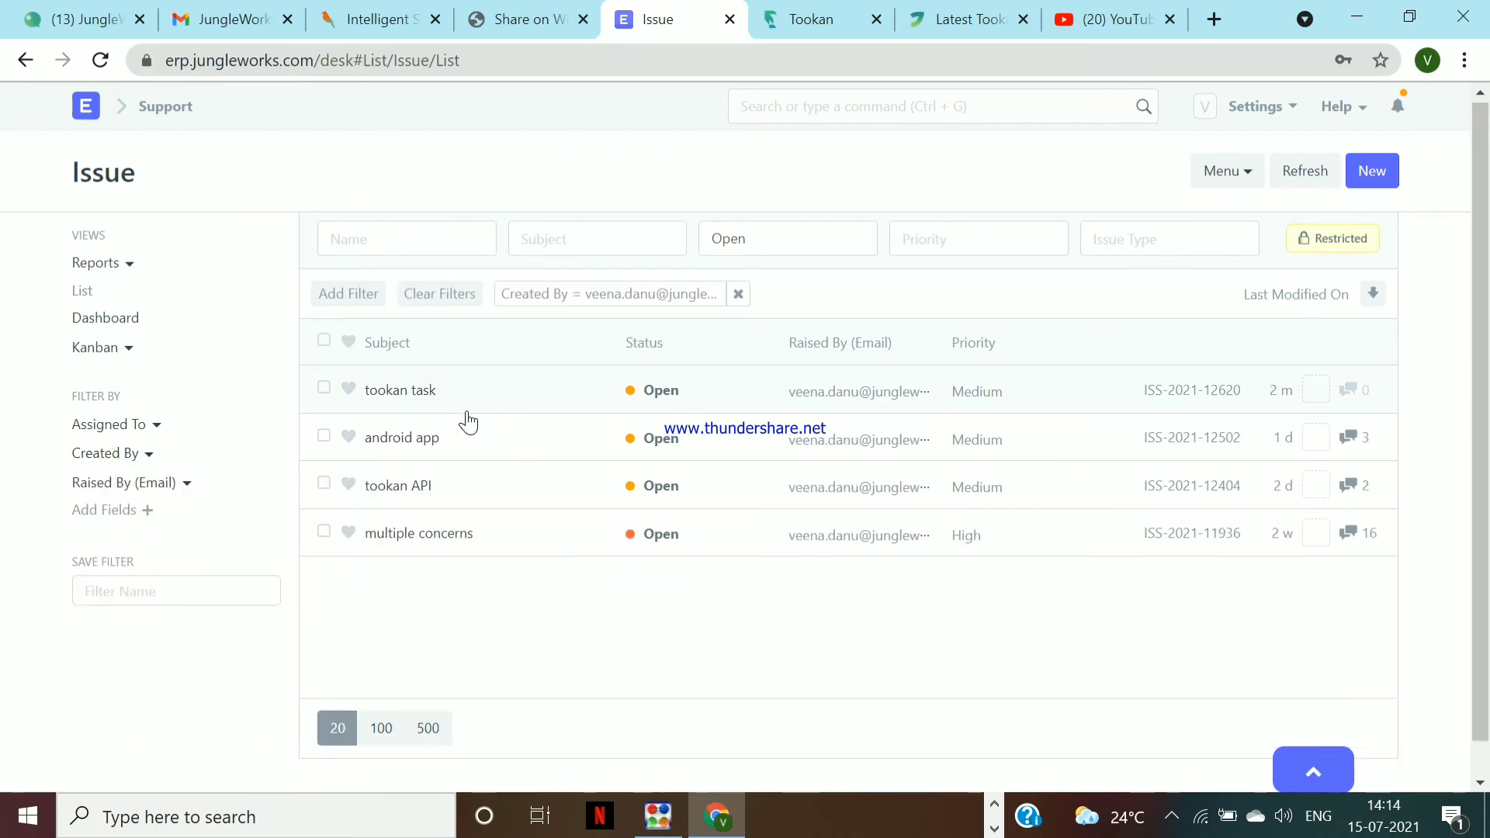
left_click(755, 232)
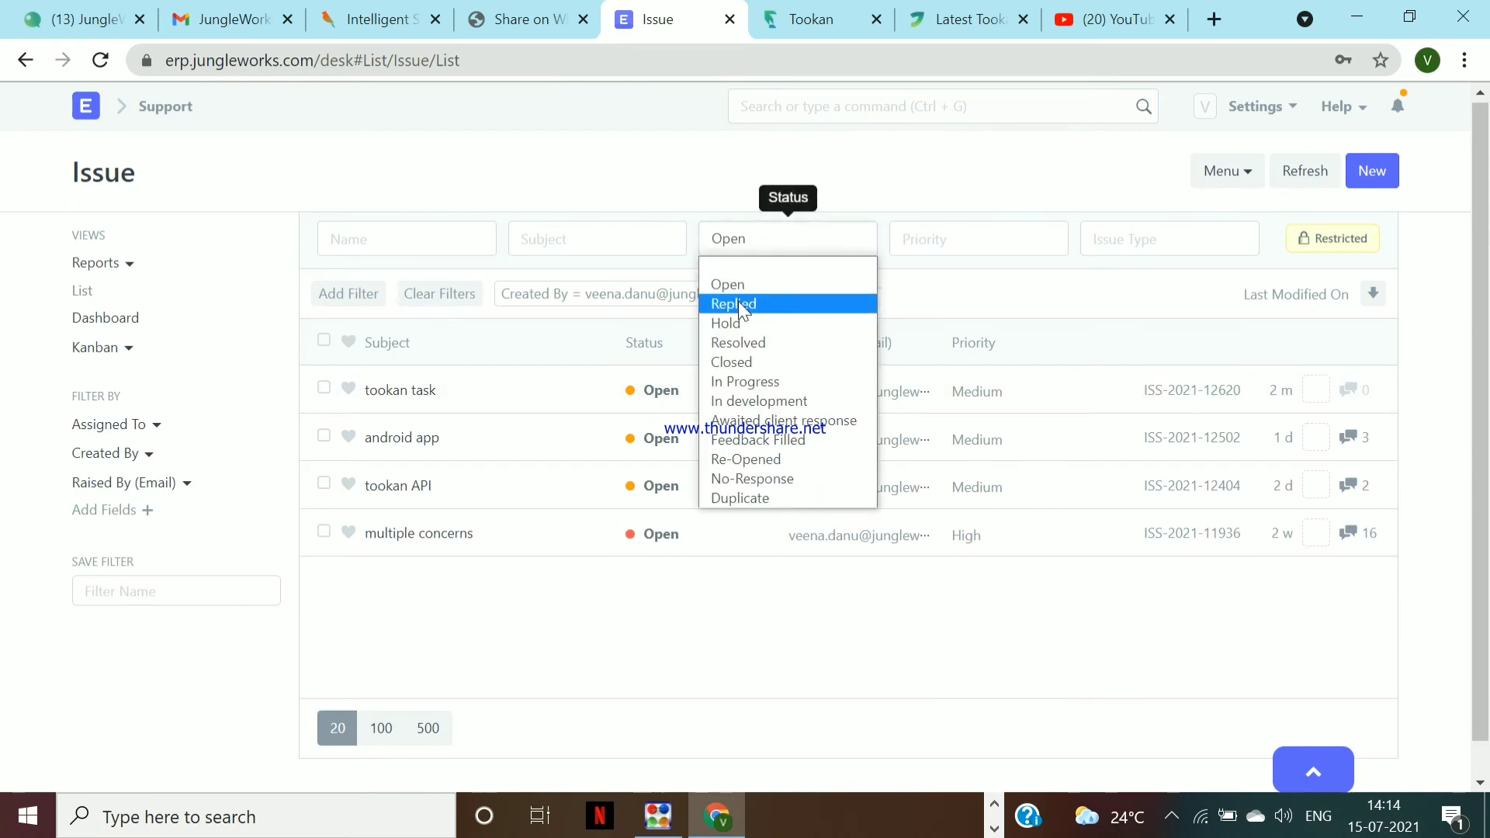
left_click(738, 303)
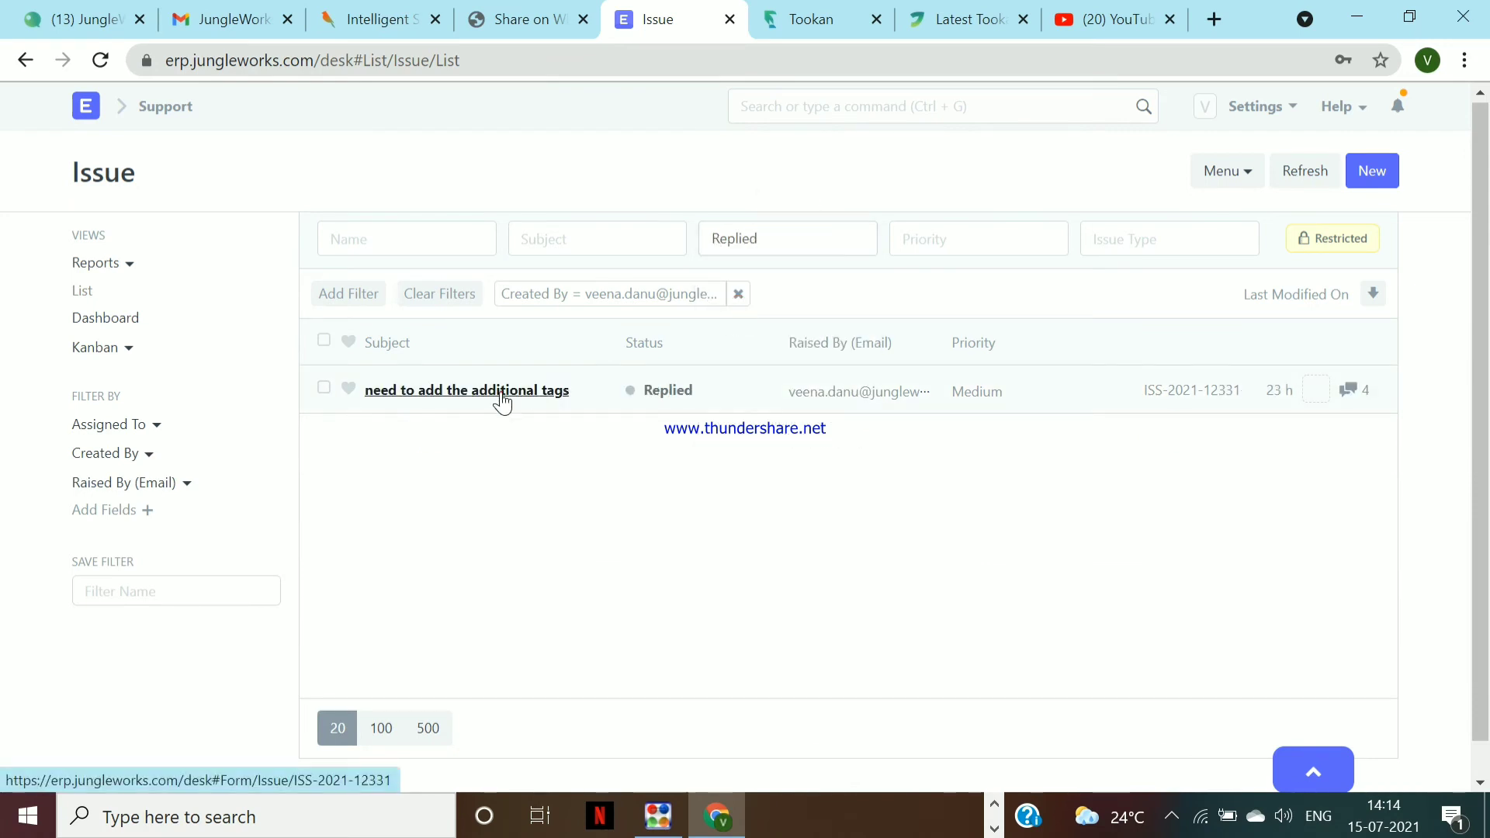
Copy the ID ISS-2021-12331 from the 'need to add the additional tags' issue, then go back
left_click(502, 396)
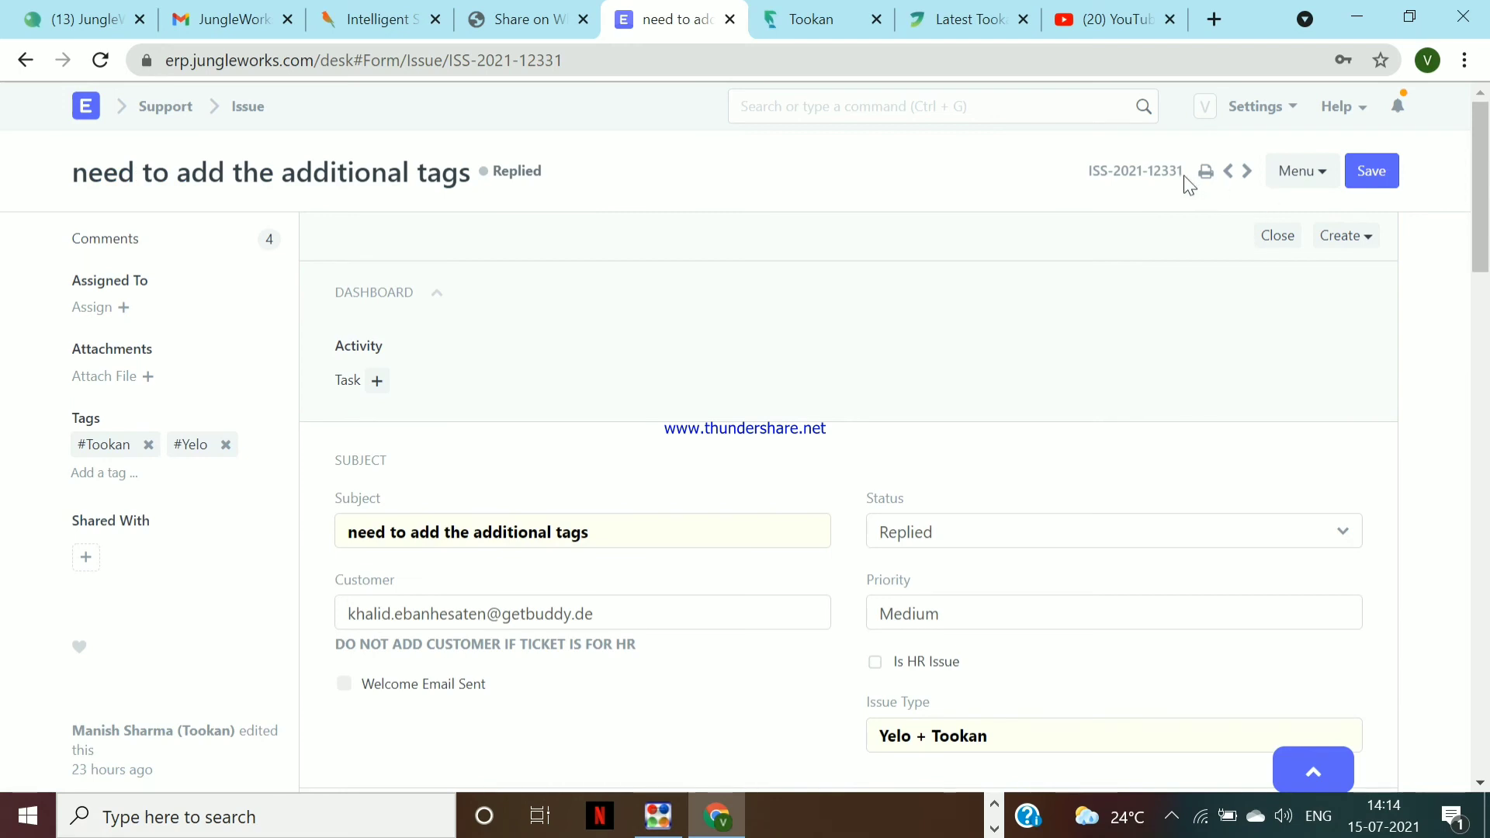
left_click_drag(1185, 184, 1042, 209)
key("ctrl+c")
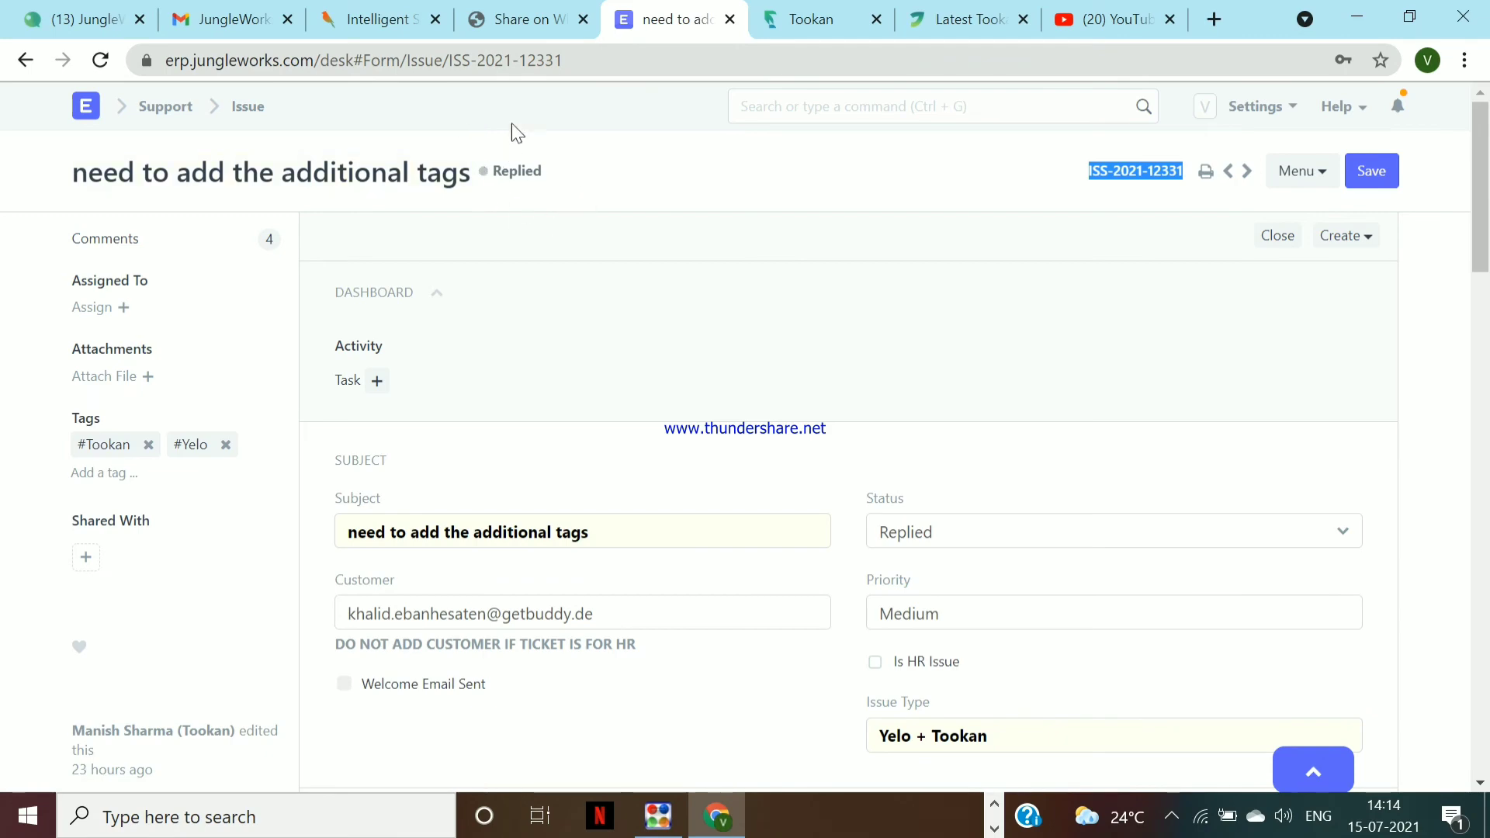
scroll(639, 326, "down", 3)
scroll(636, 318, "down", 15)
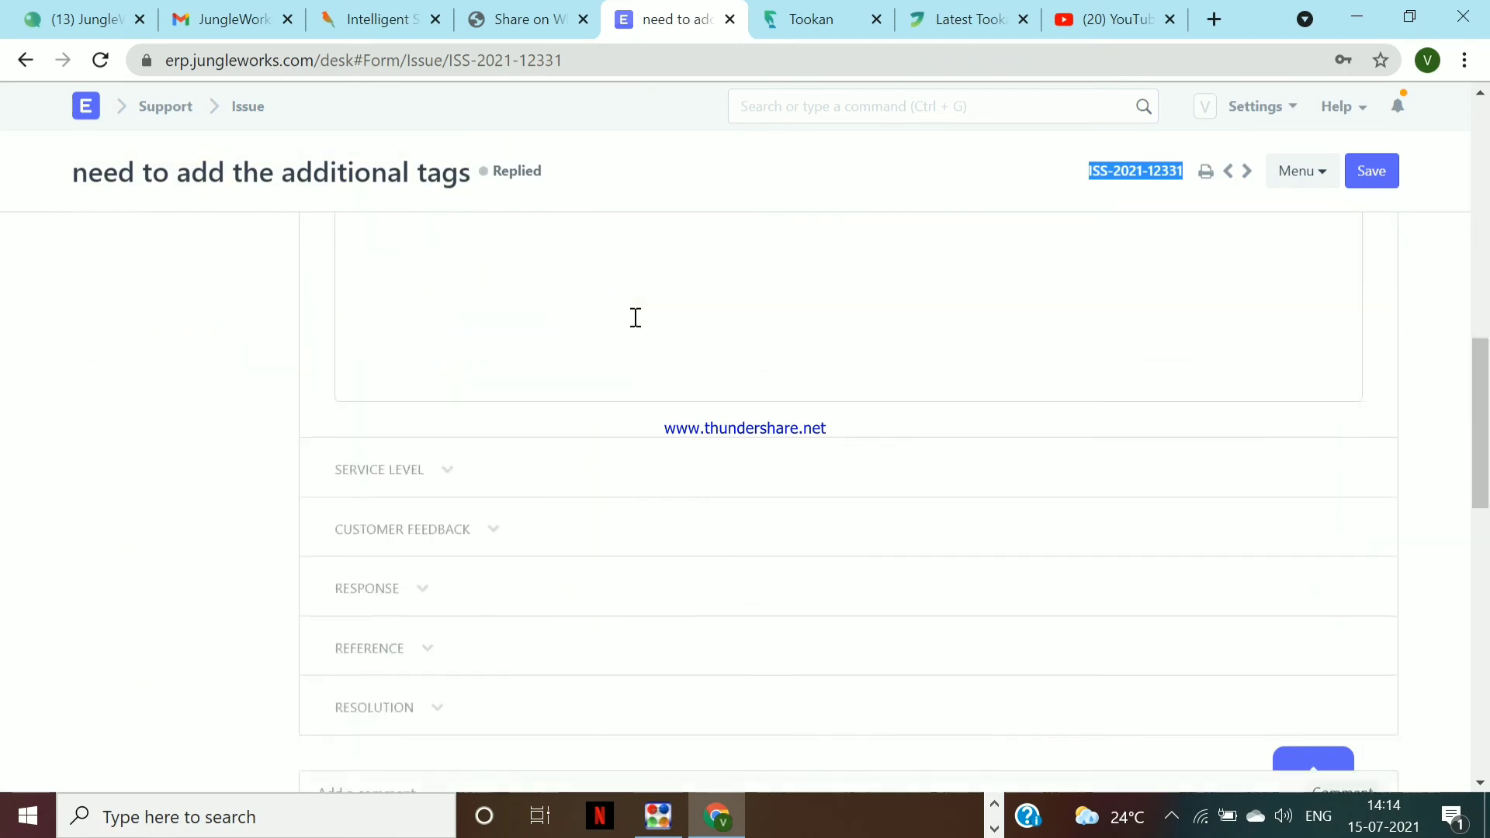
scroll(633, 316, "up", 6)
scroll(633, 317, "up", 10)
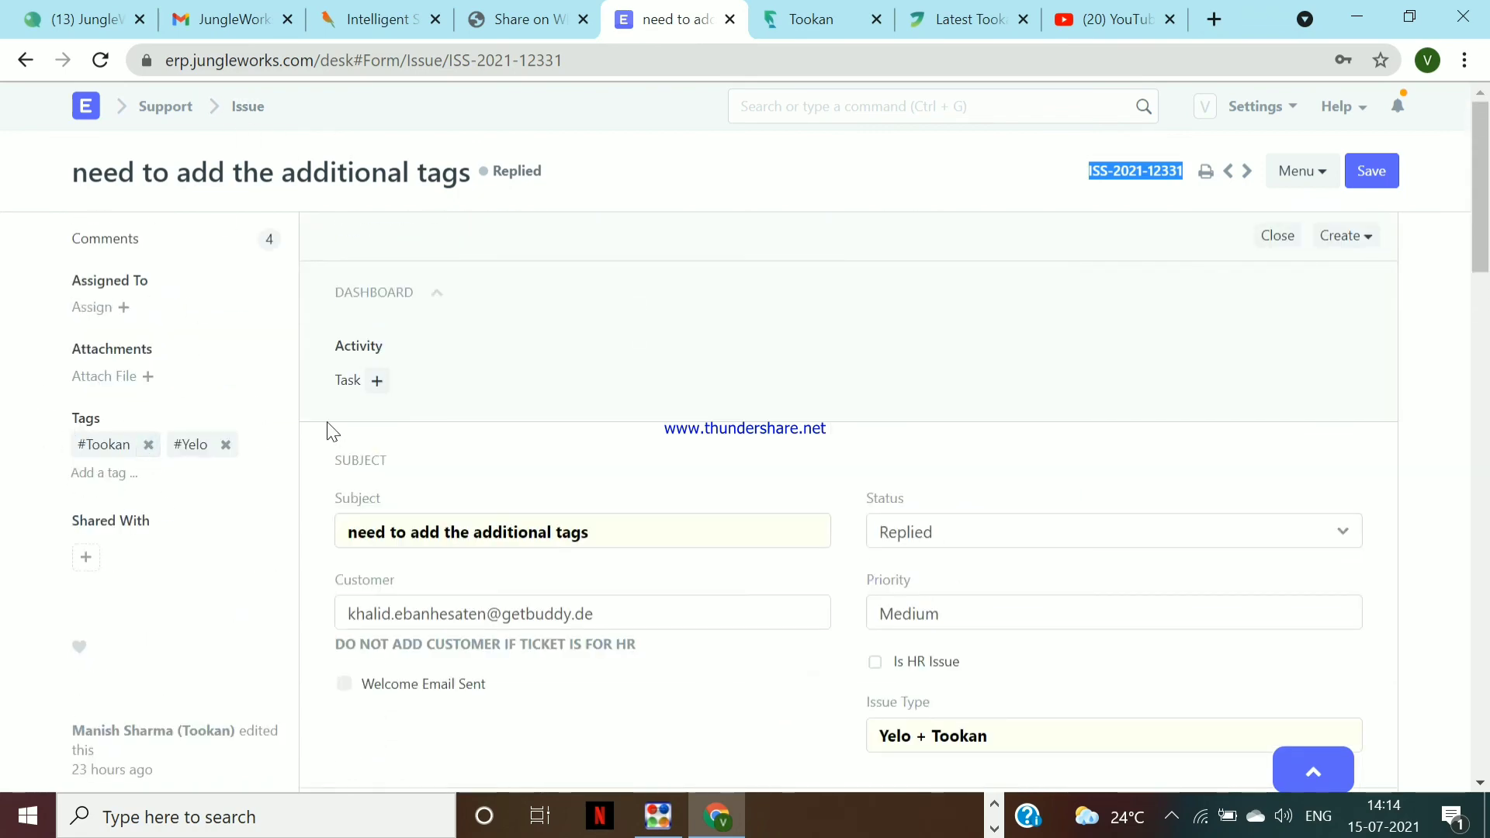
left_click(250, 109)
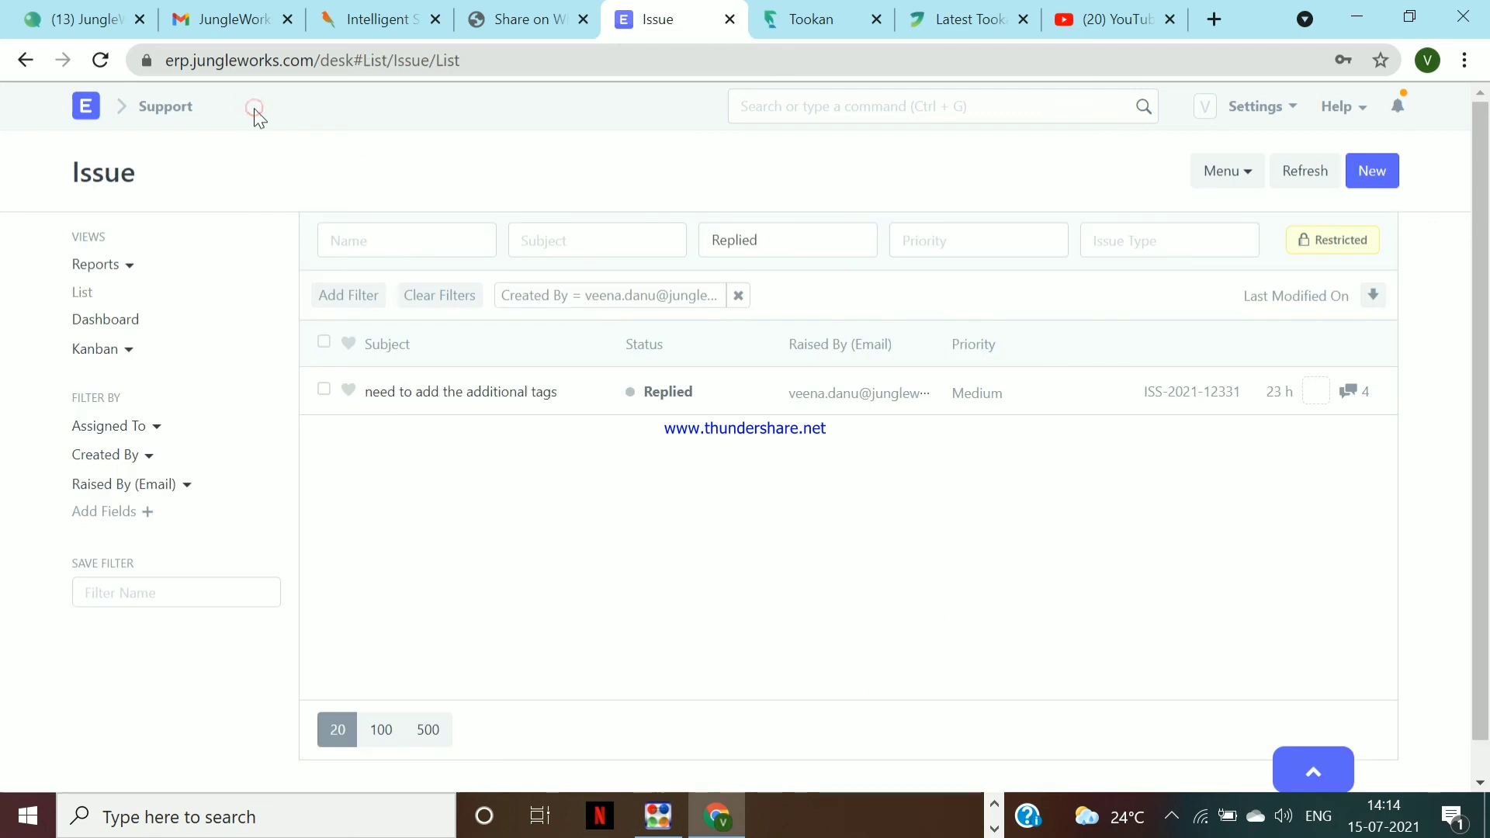
Remove the Created By filter and set the status filter to Open
left_click(740, 298)
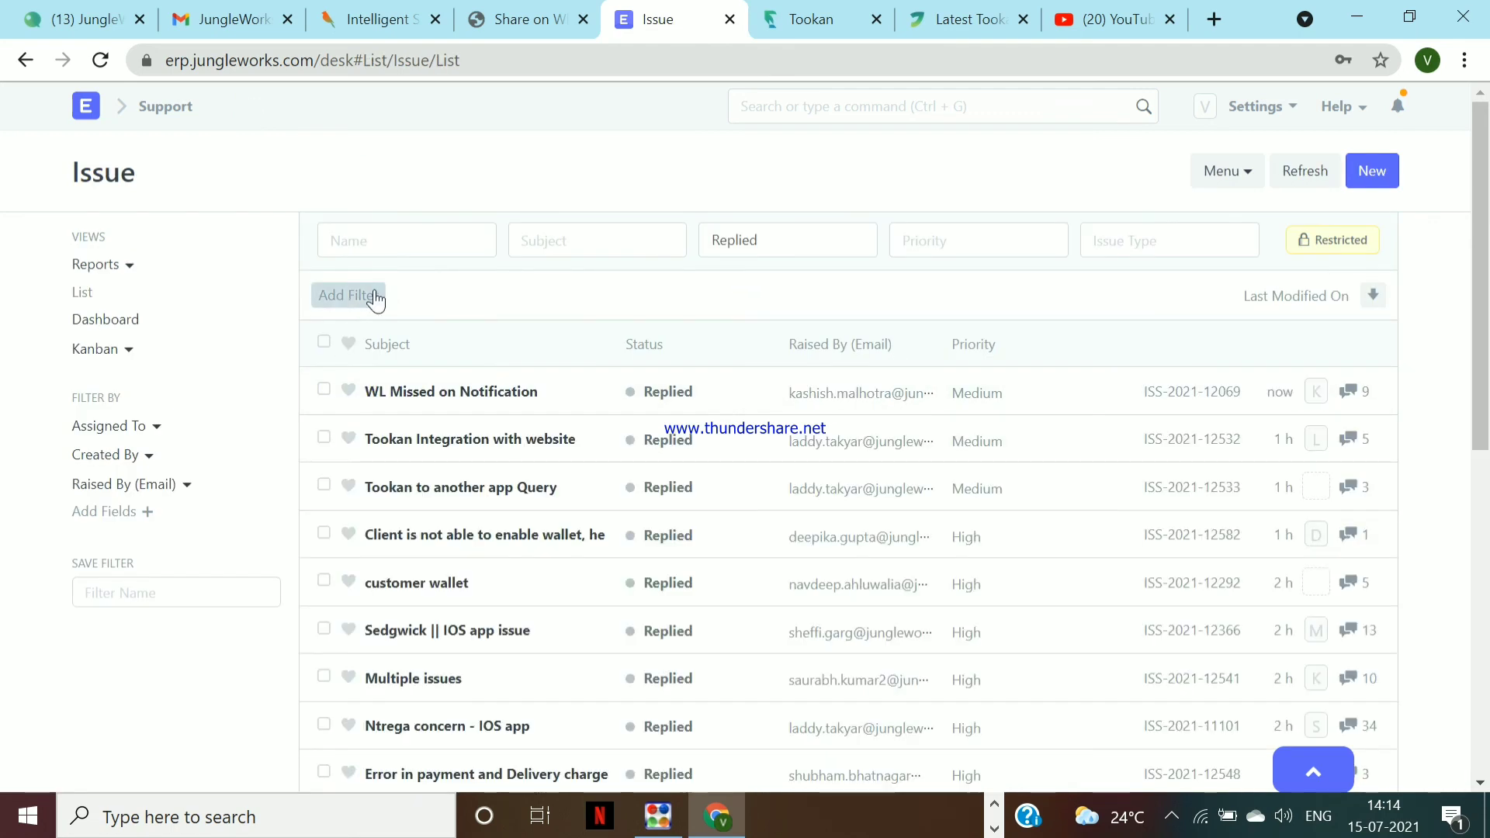
left_click(745, 249)
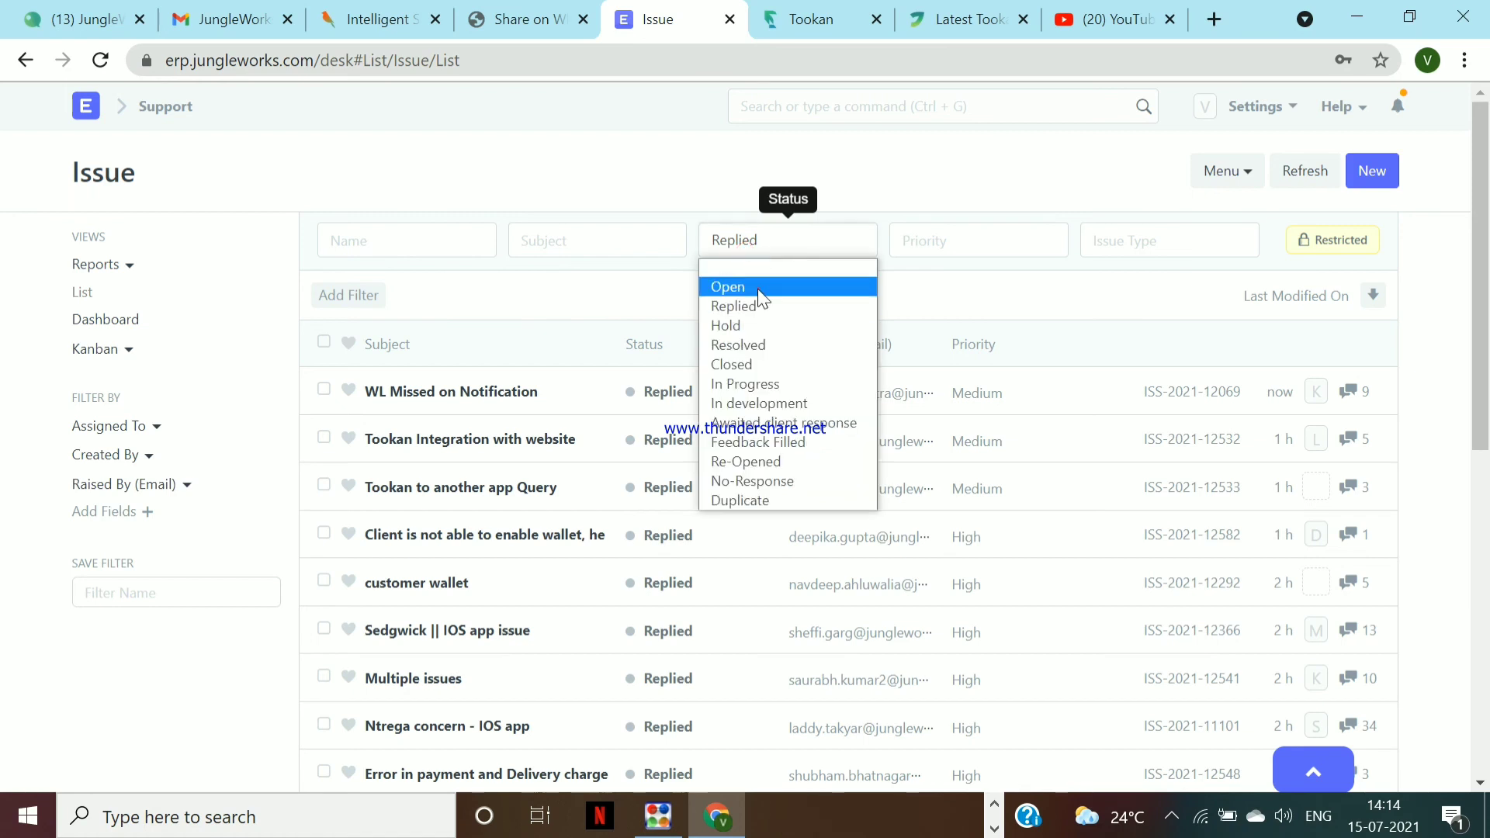
left_click(757, 288)
Filter by ID ISS-2021-12331 with status Replied, then remove the ID filter
left_click(338, 298)
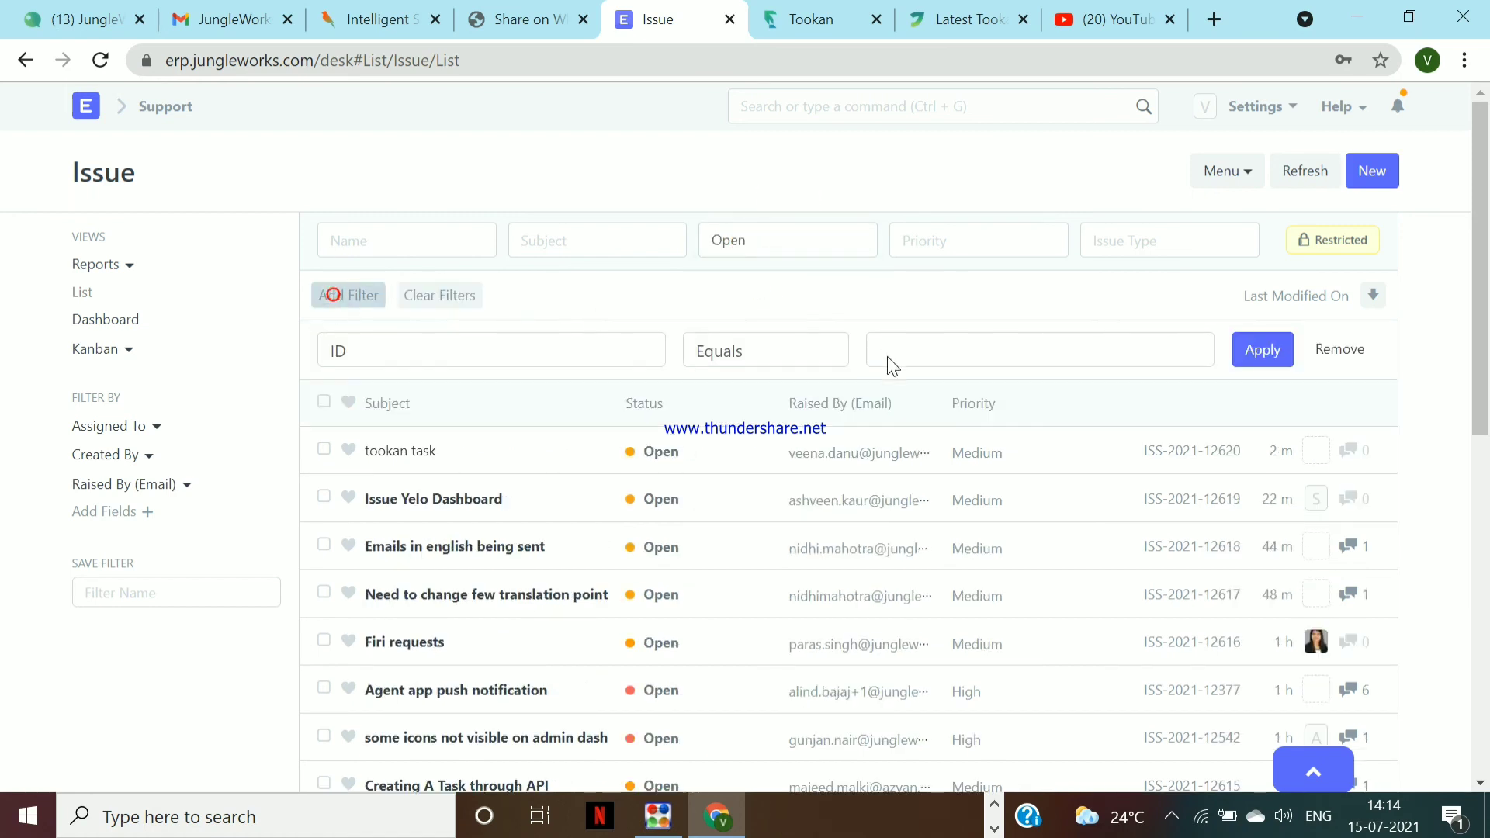
left_click(1032, 342)
key("ctrl+v")
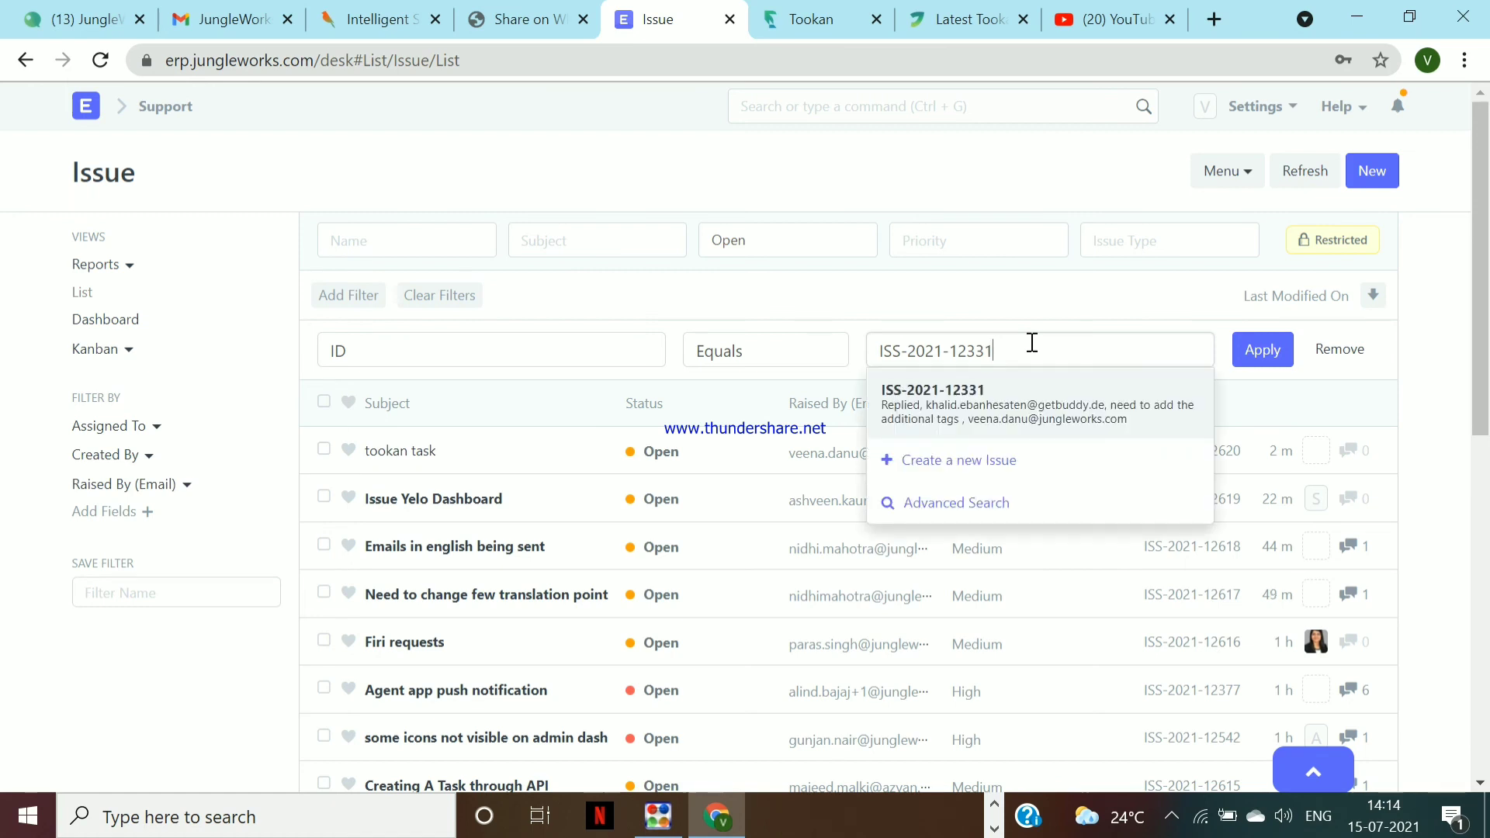
left_click(753, 243)
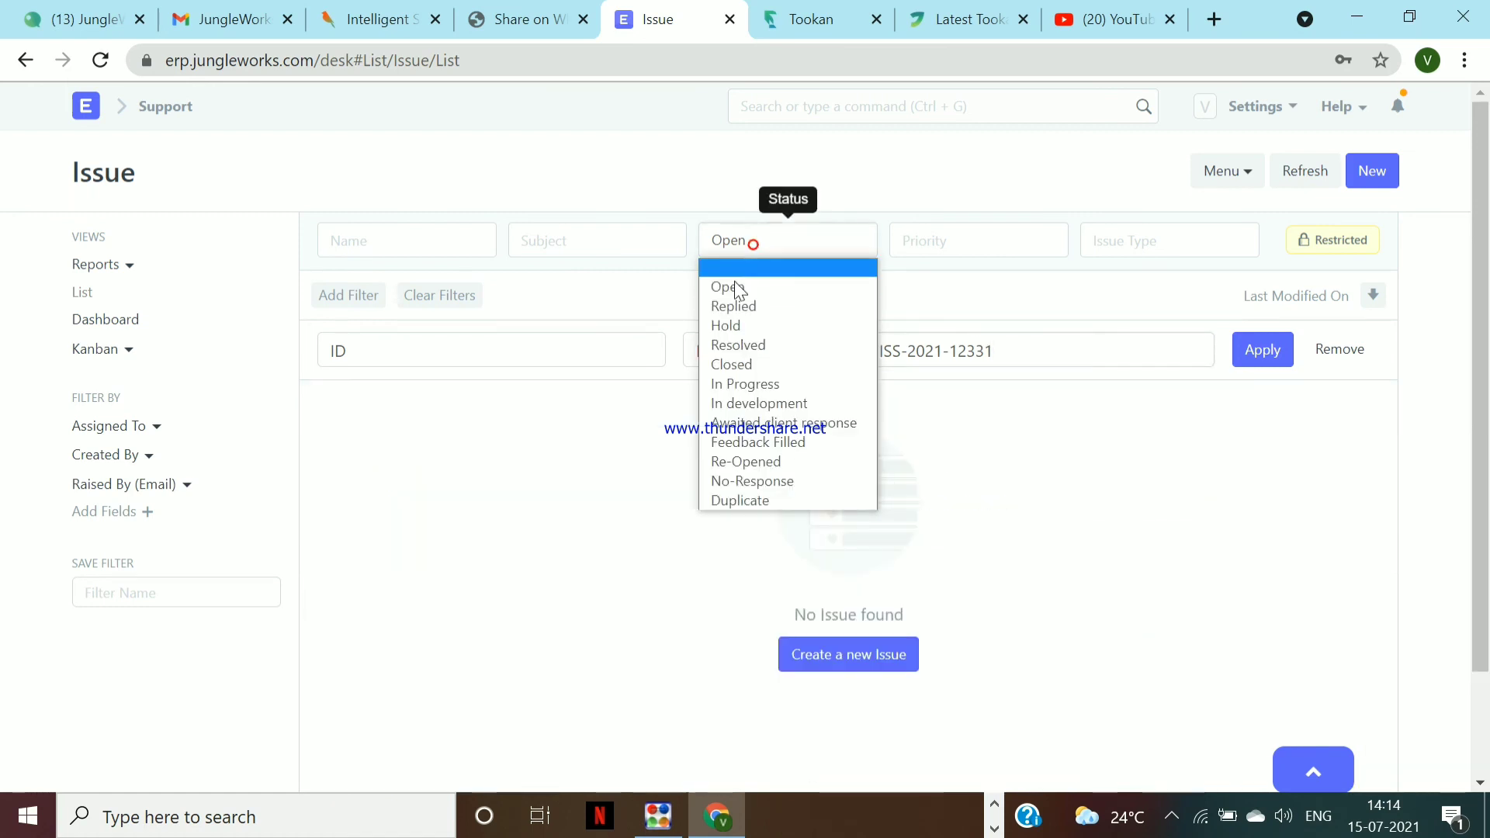
left_click(731, 306)
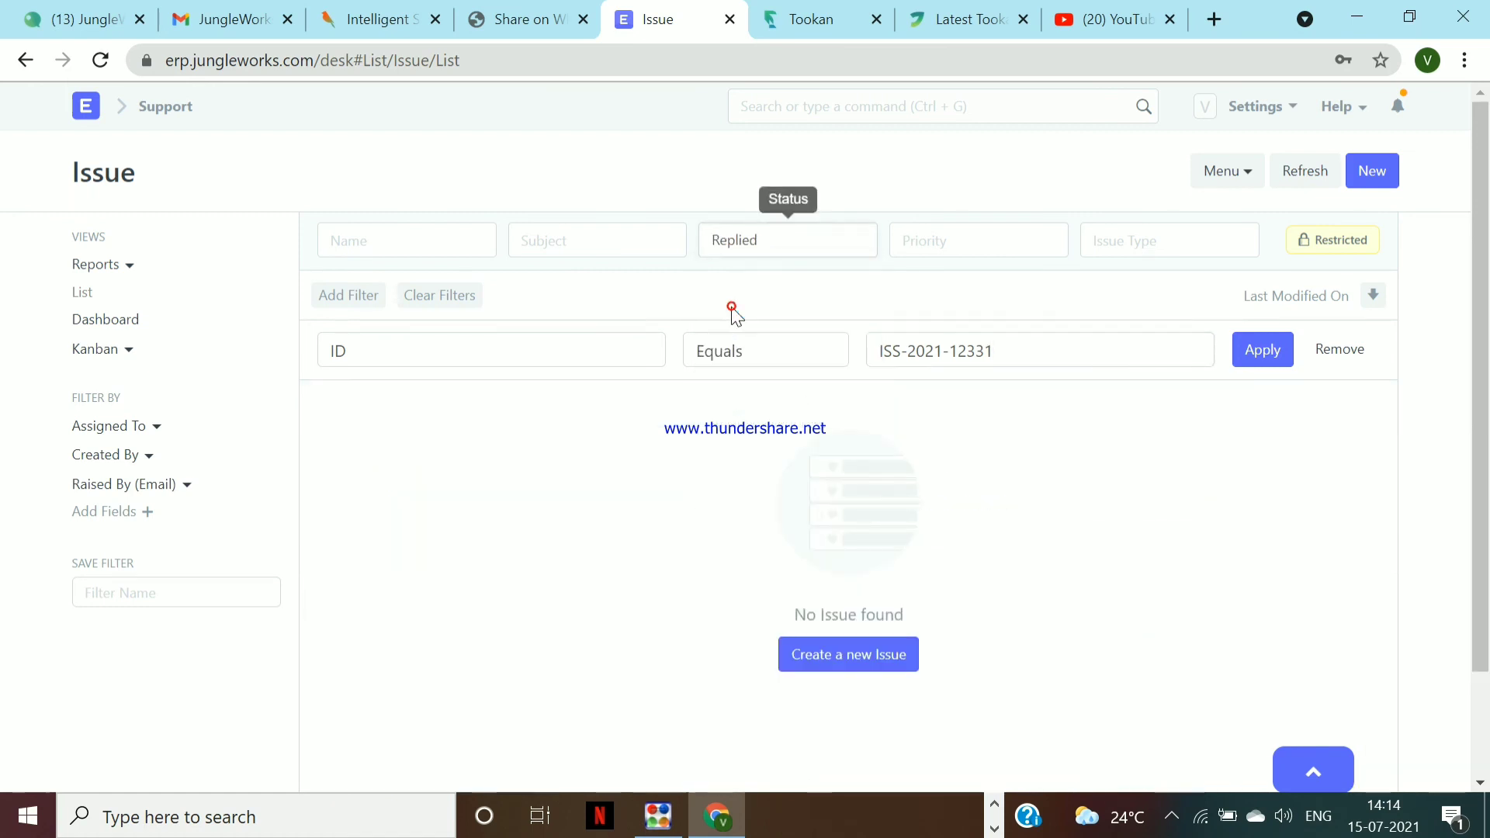
left_click(1268, 363)
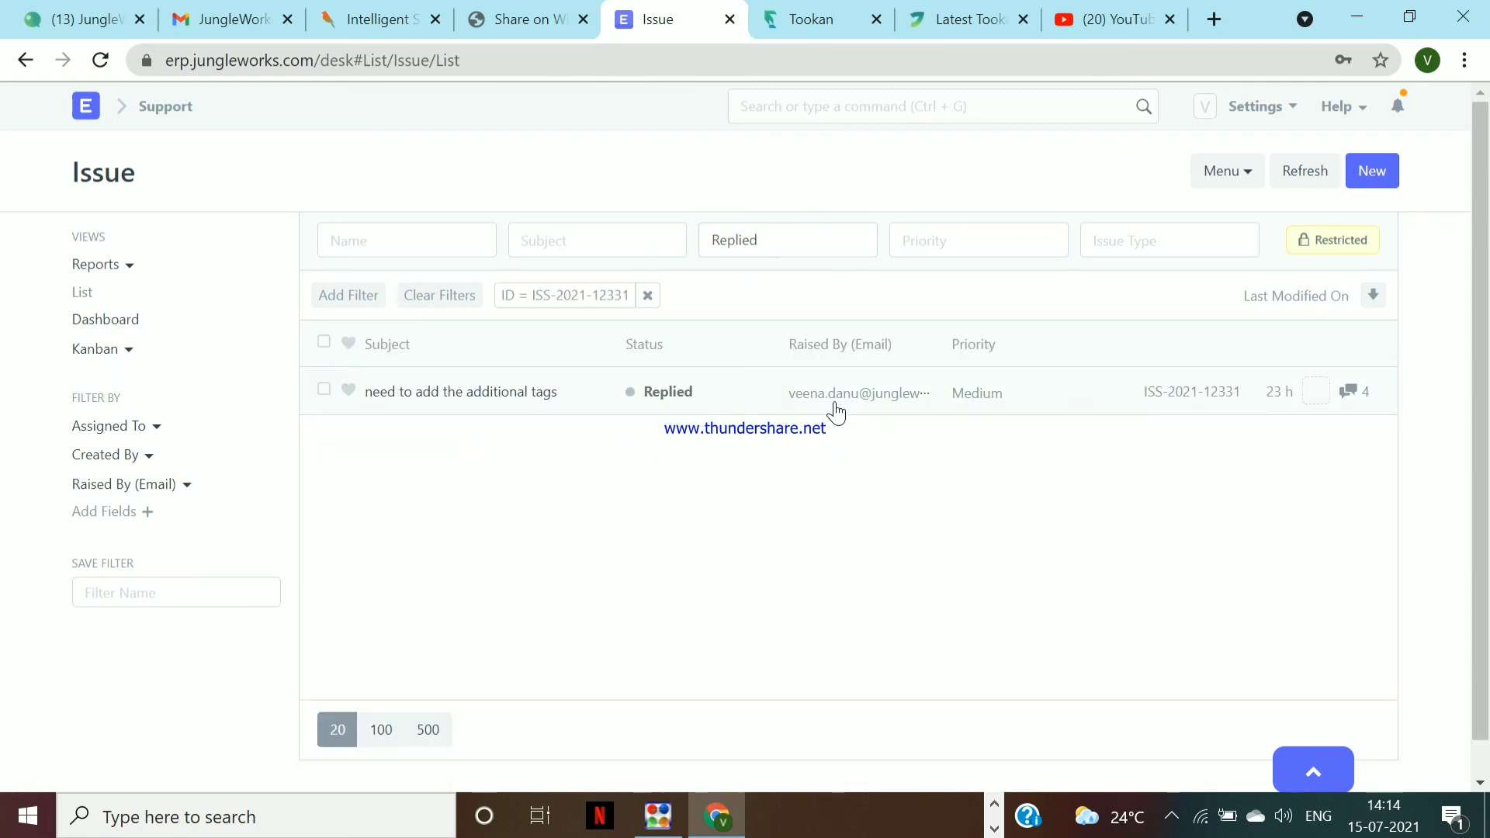
left_click(645, 296)
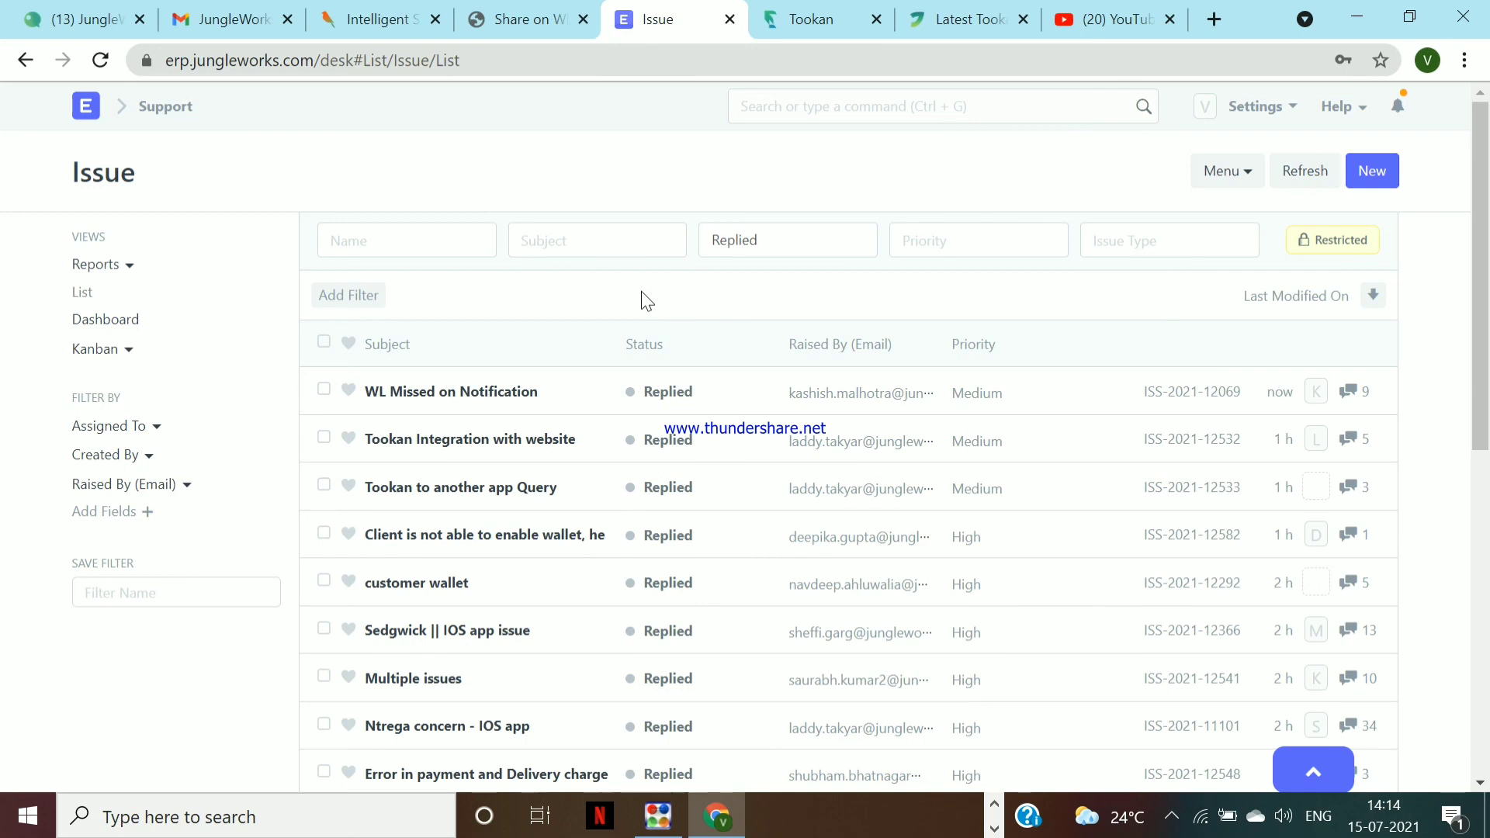
Set the status filter back to Open and scroll through the open issues
left_click(776, 234)
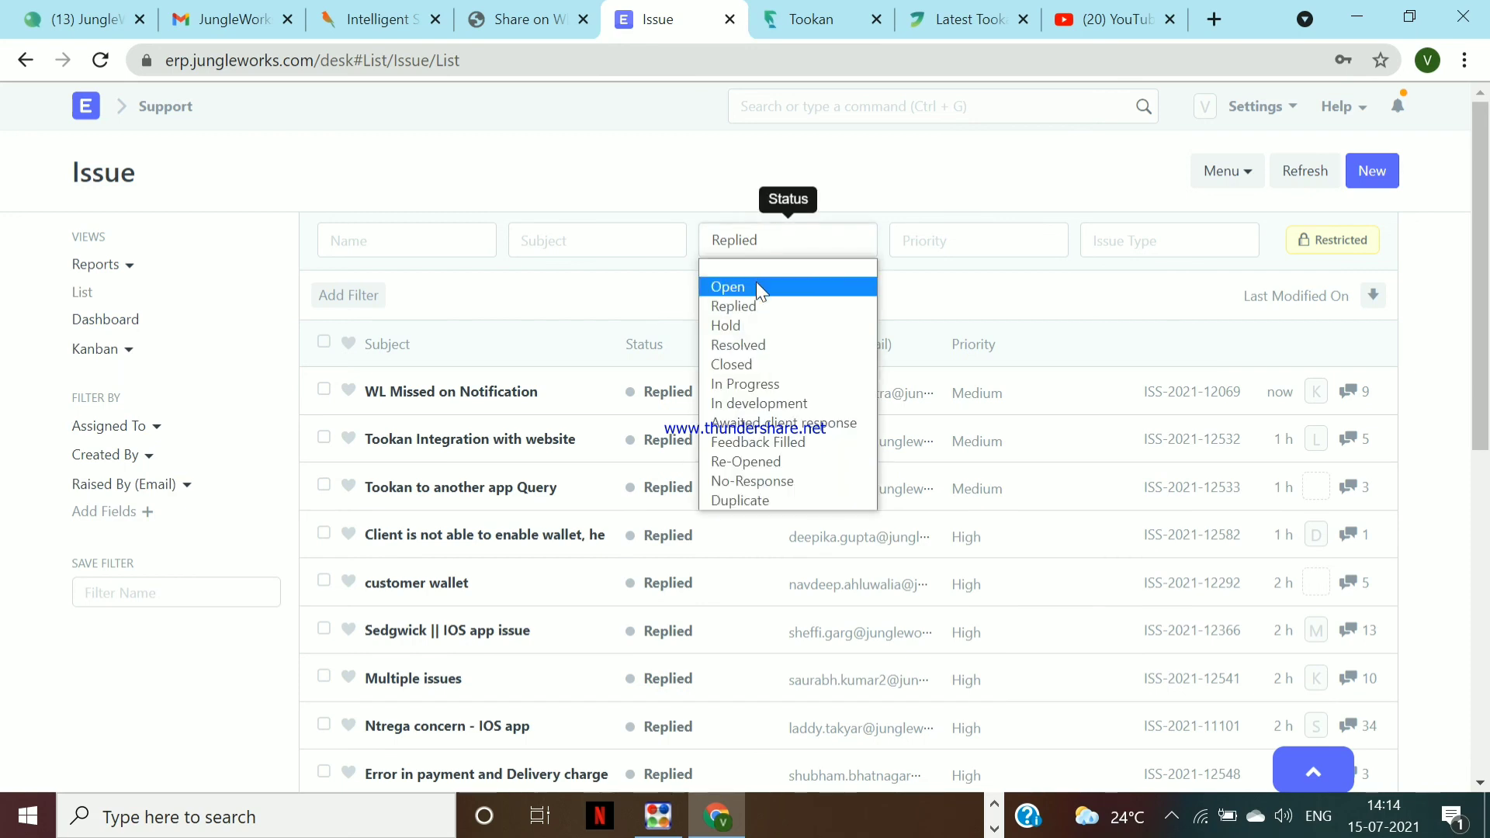
left_click(756, 288)
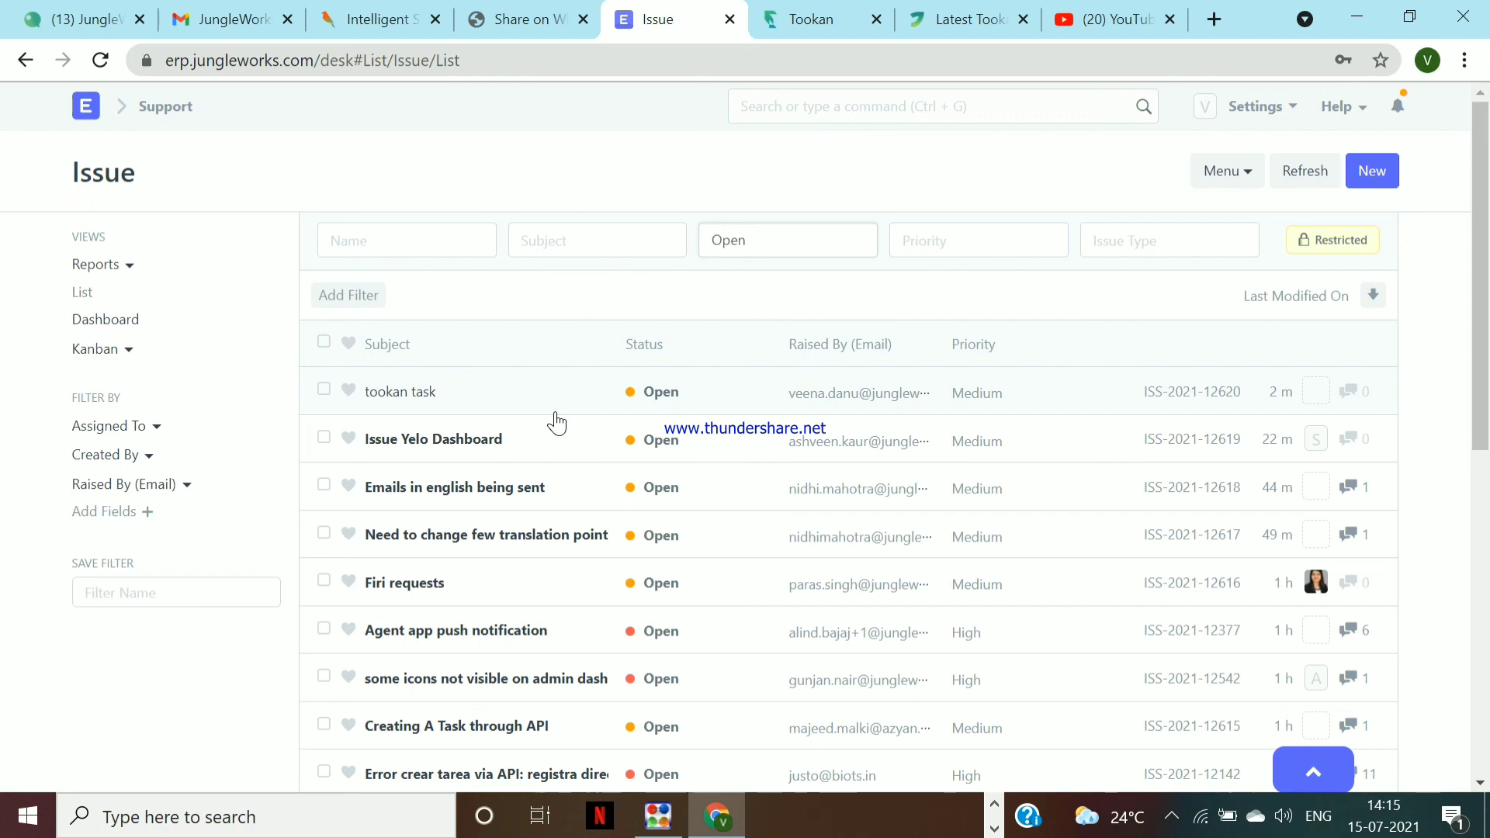
scroll(555, 423, "down", 3)
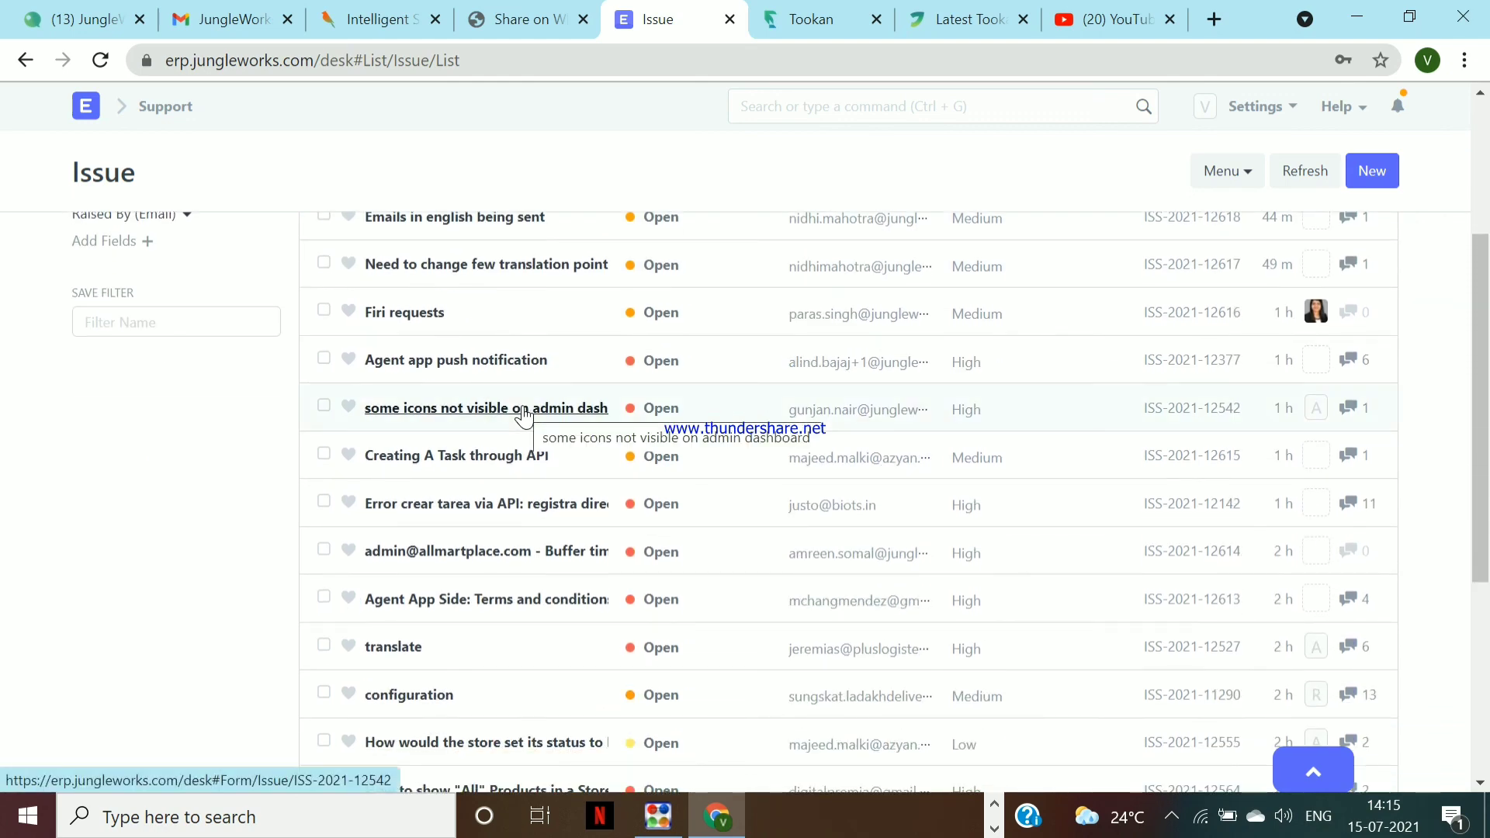
scroll(524, 416, "down", 2)
scroll(524, 416, "up", 5)
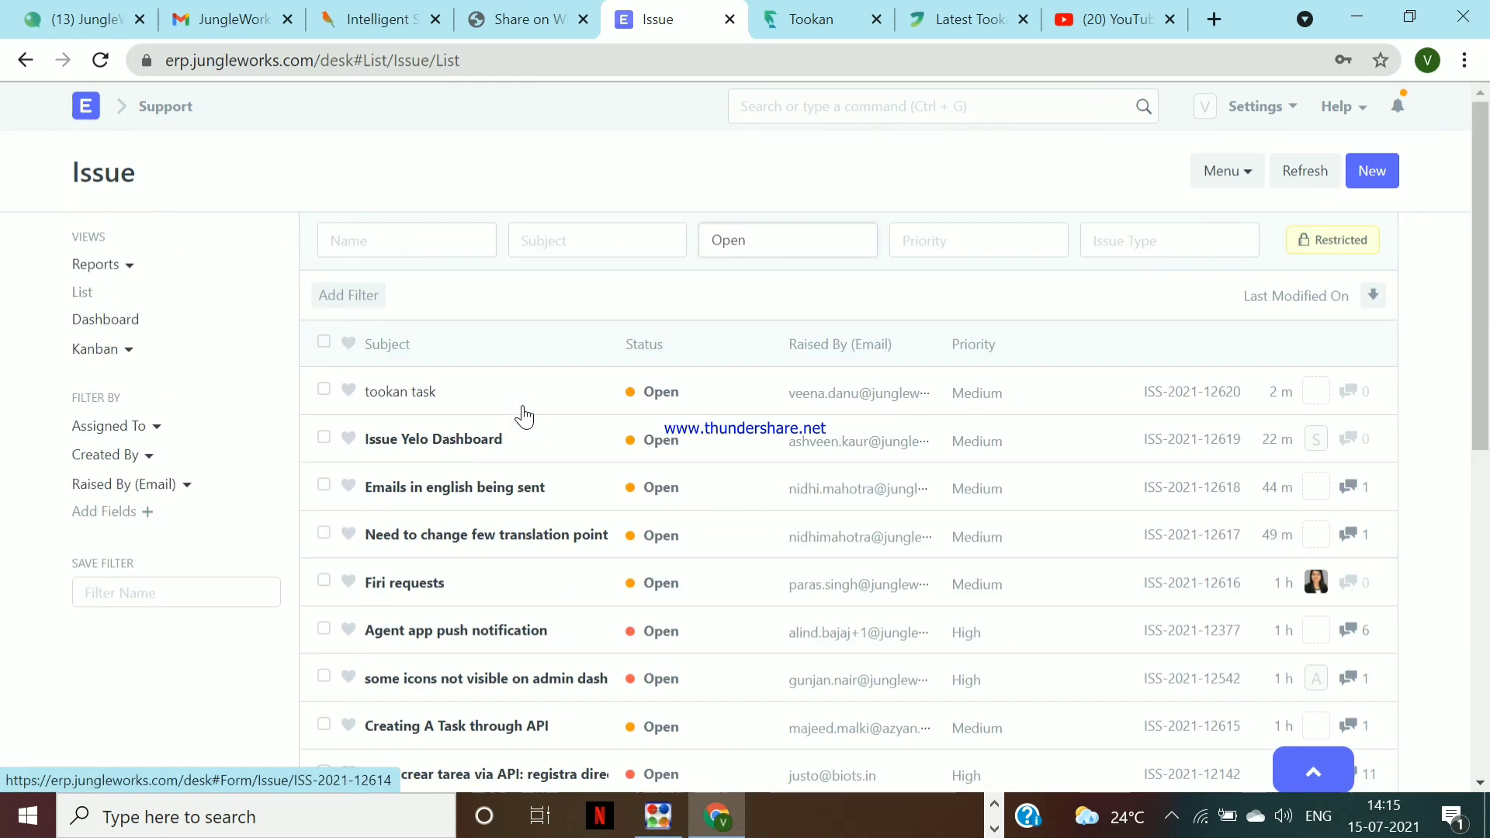